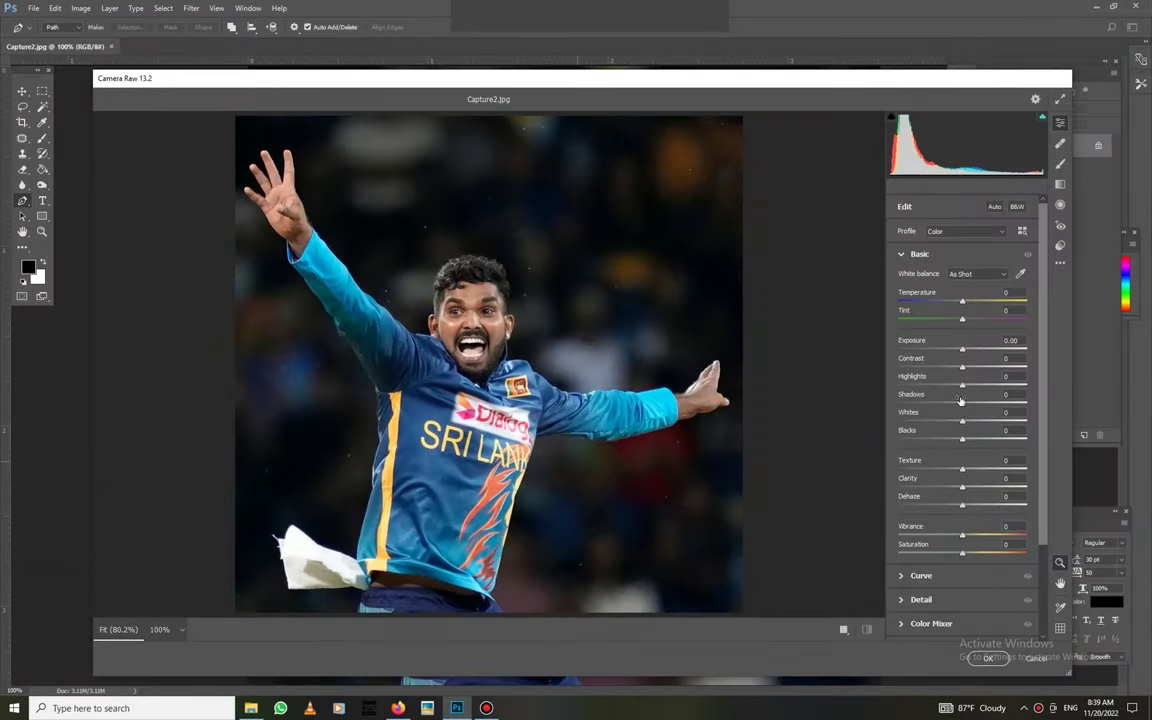
In Camera Raw, set Highlights -10, Shadows +64, Blacks -21 and boost Aqua, Blue and Purple saturation
drag(962, 384, 1003, 402)
drag(962, 438, 949, 438)
drag(962, 366, 965, 368)
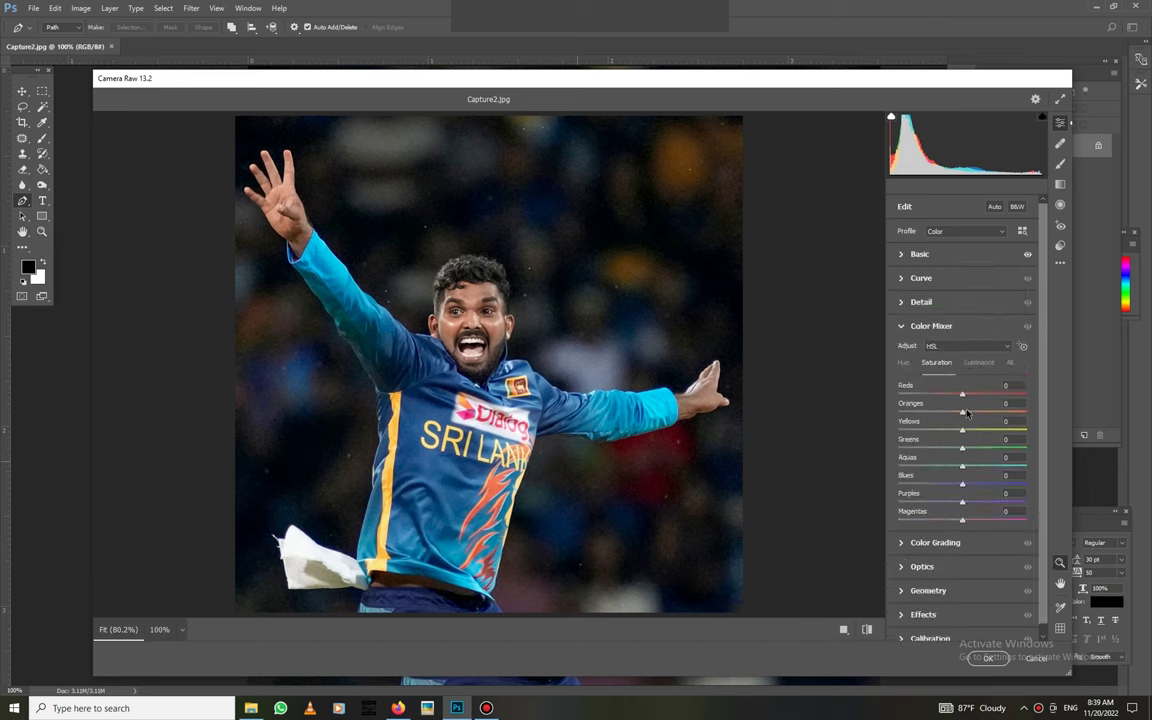
click(989, 466)
click(989, 484)
click(989, 502)
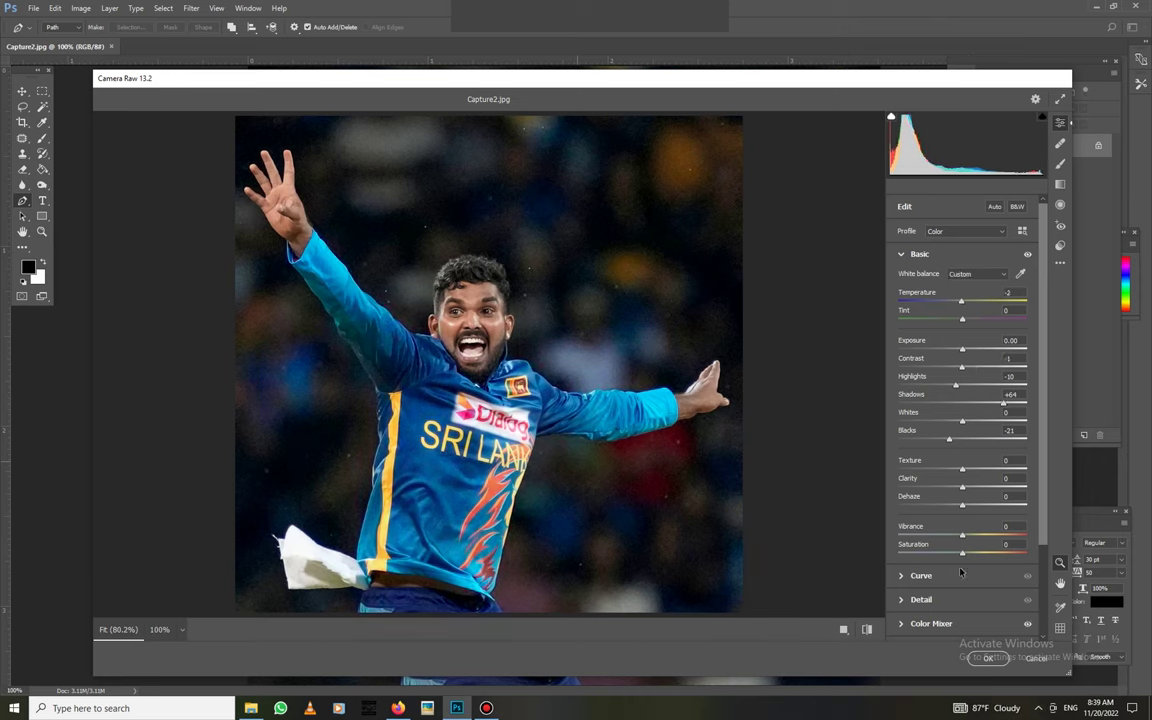
Add sharpening 29 and color noise reduction 65, then apply the Camera Raw edits
click(921, 599)
drag(932, 330, 1023, 330)
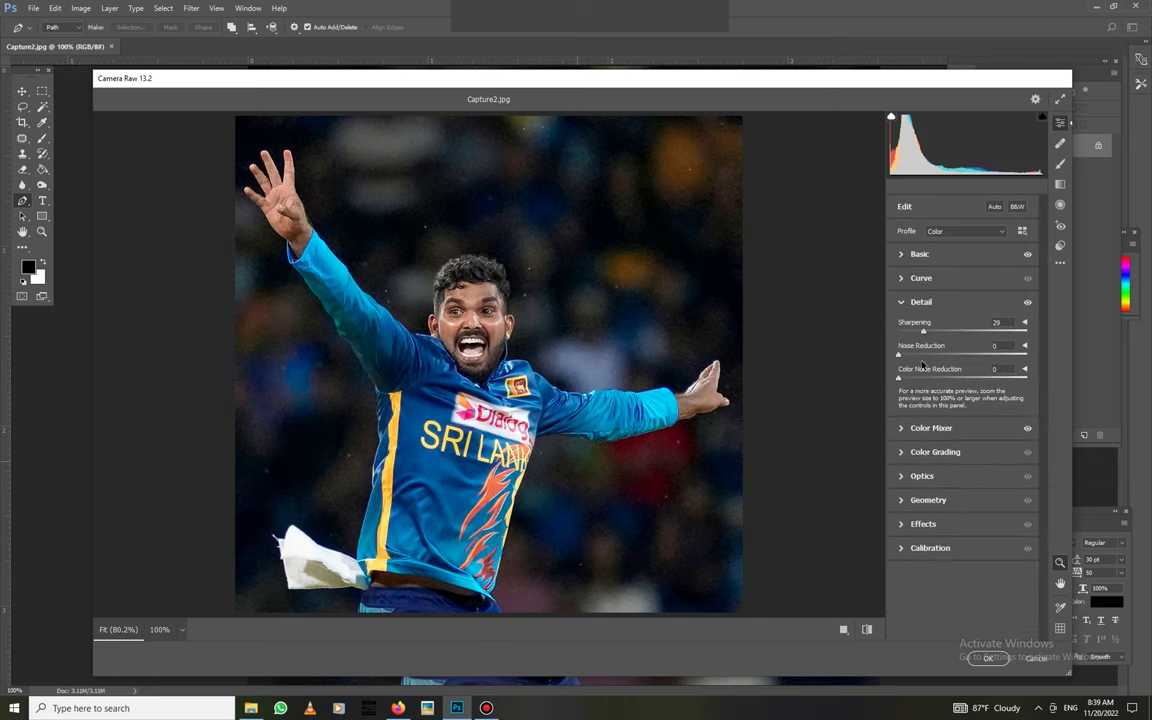
click(988, 658)
key(ctrl+plus)
key(ctrl+plus)
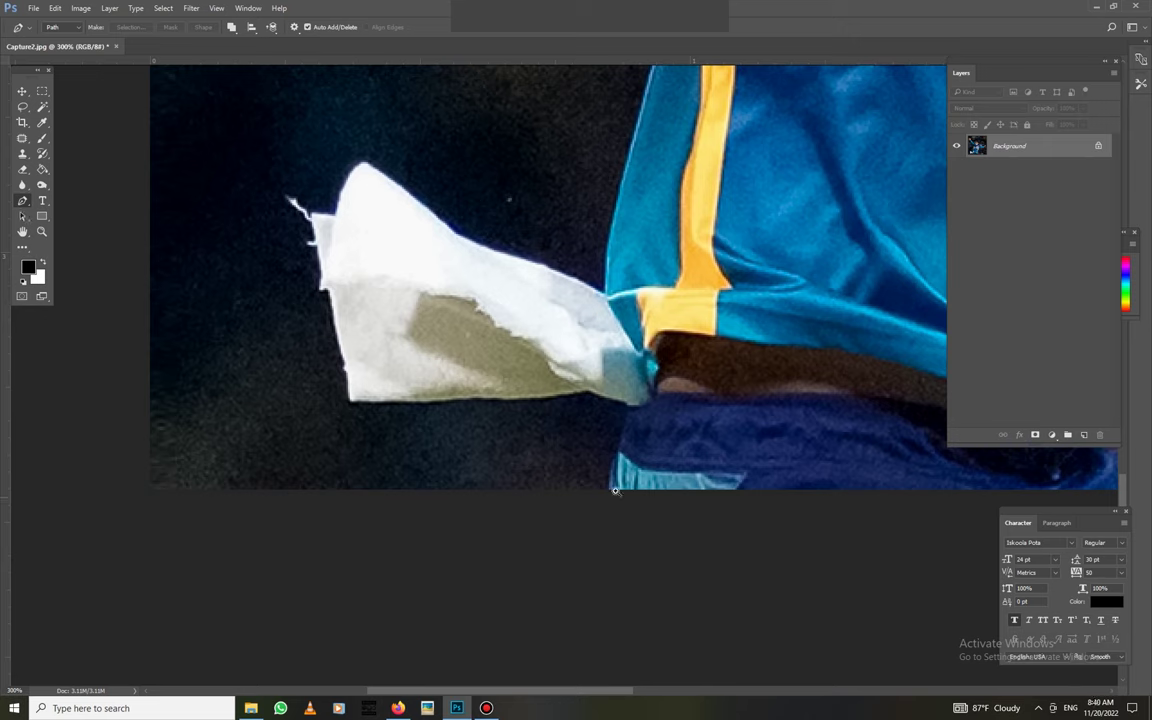
Start the pen path along the waist tissue's top edge and the jersey's left edge
drag(615, 490, 352, 175)
click(410, 207)
click(547, 268)
drag(550, 260, 298, 690)
click(428, 197)
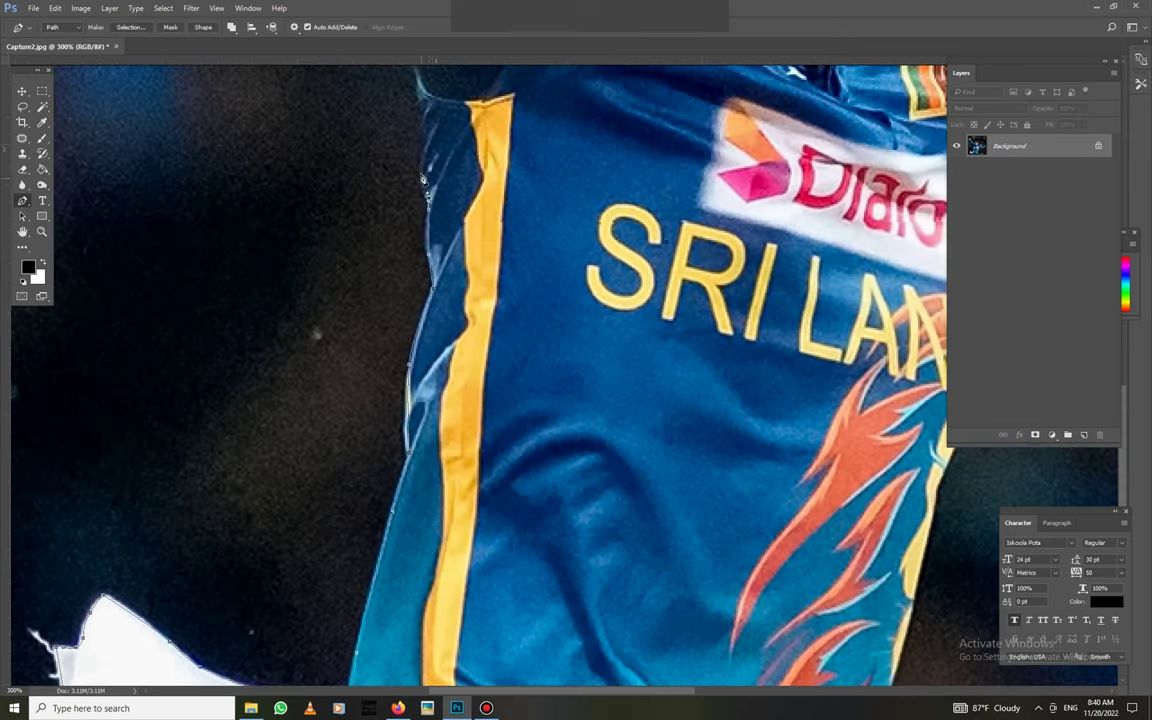
drag(428, 197, 251, 149)
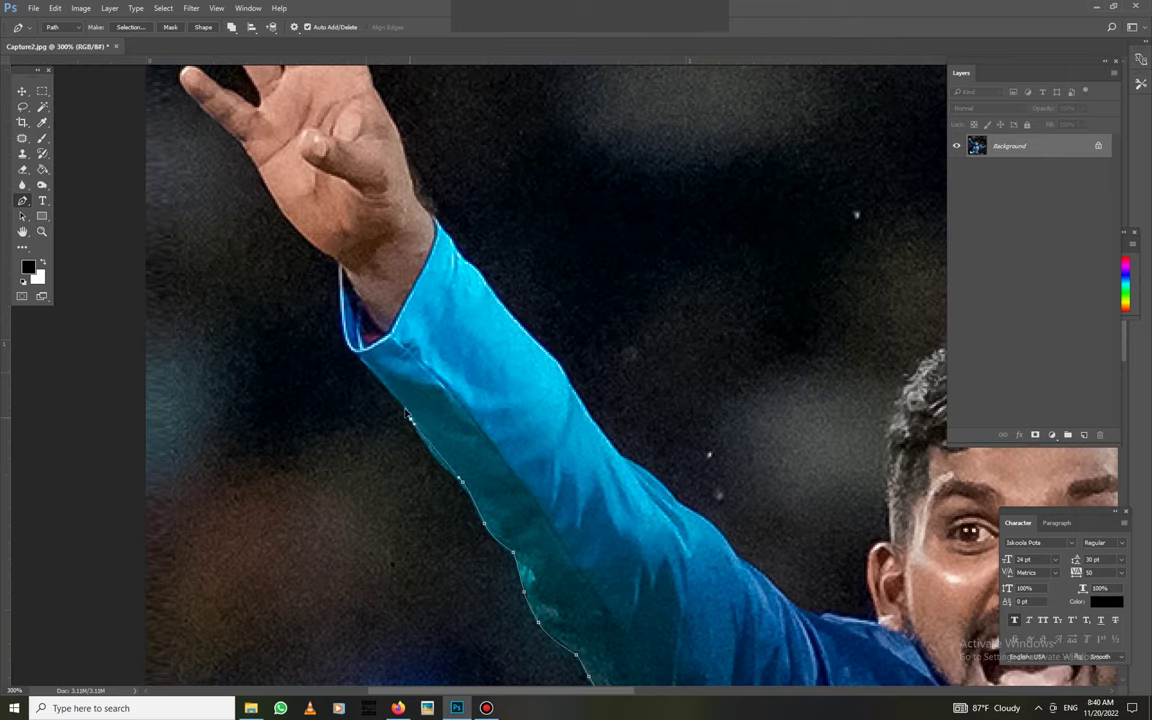
Trace the raised hand's sleeve cuff, palm edge and middle finger with anchor points
click(350, 345)
click(335, 270)
drag(310, 300, 445, 577)
click(390, 452)
click(370, 420)
click(331, 388)
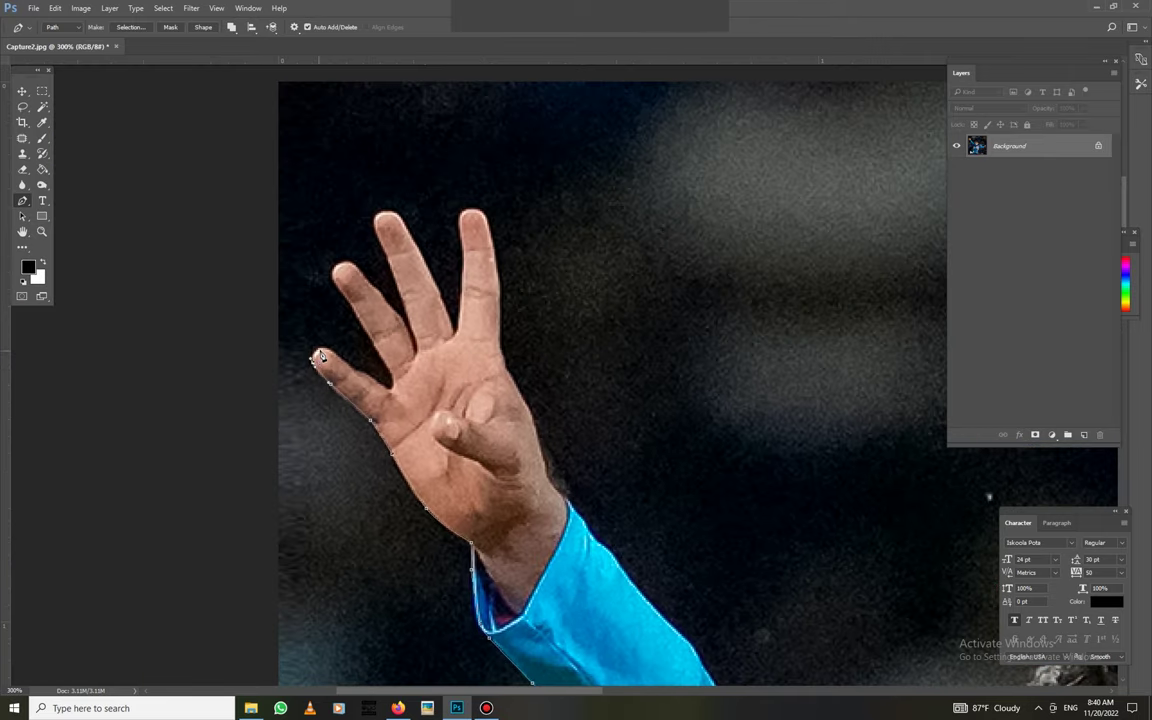
click(399, 288)
click(383, 213)
click(407, 232)
click(455, 333)
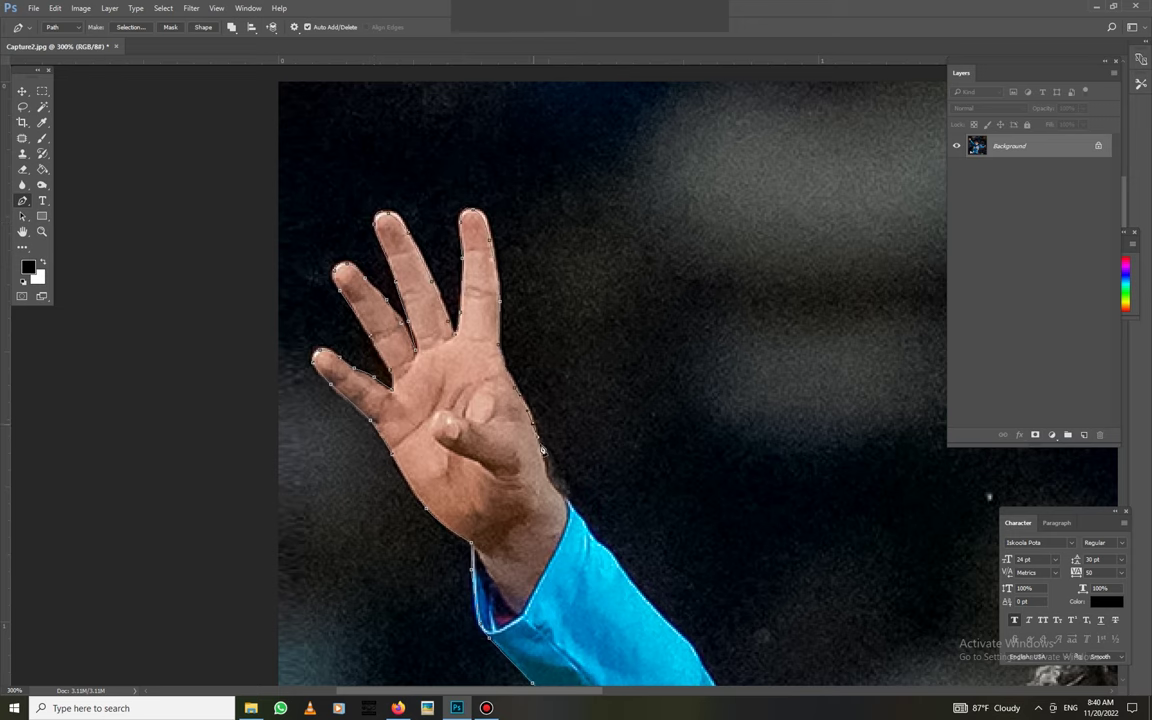
Continue the path along the top of the raised arm toward the shoulder
drag(585, 527, 373, 292)
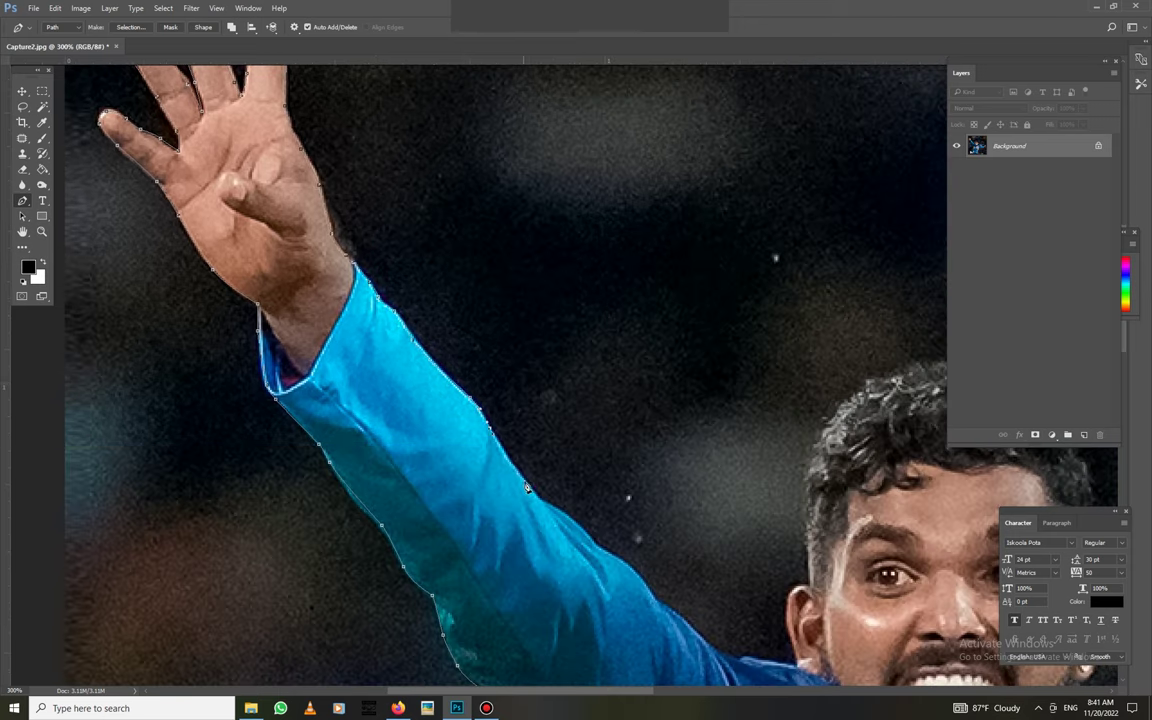
click(618, 563)
click(669, 601)
click(698, 630)
click(721, 655)
drag(796, 675, 651, 480)
Trace the path from the ear up over the hair and back down toward the ear
click(672, 330)
click(690, 250)
click(720, 195)
drag(650, 180, 367, 300)
click(500, 293)
click(655, 360)
click(666, 440)
click(676, 530)
drag(677, 576, 607, 369)
Extend the path across the neck, shoulder and outstretched sleeve
click(584, 471)
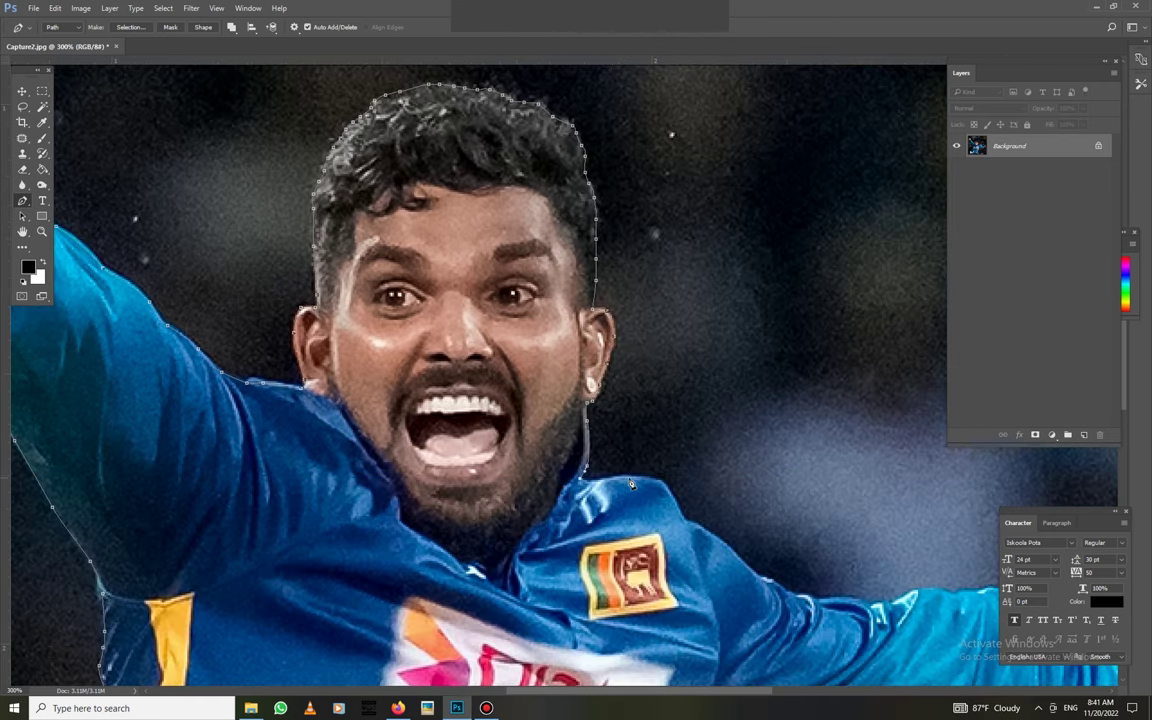
click(804, 607)
drag(804, 607, 516, 457)
click(925, 440)
drag(925, 440, 485, 448)
Trace around the outstretched hand from wrist to fingertip and back to the sleeve
click(540, 440)
click(590, 390)
click(648, 342)
click(660, 420)
click(692, 494)
click(625, 522)
click(545, 550)
click(498, 560)
click(488, 578)
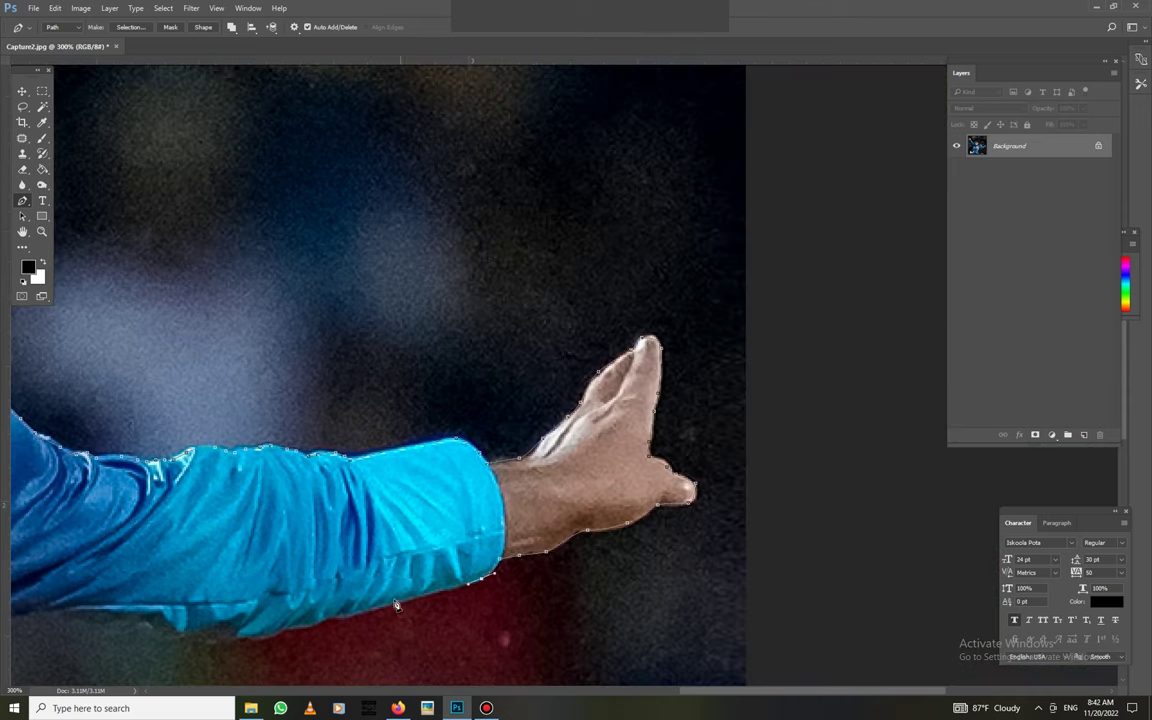
Finish the path along the sleeve's lower edge and down the jersey's side
drag(396, 606, 696, 441)
click(540, 476)
click(400, 480)
click(310, 488)
drag(310, 488, 385, 298)
drag(286, 518, 386, 373)
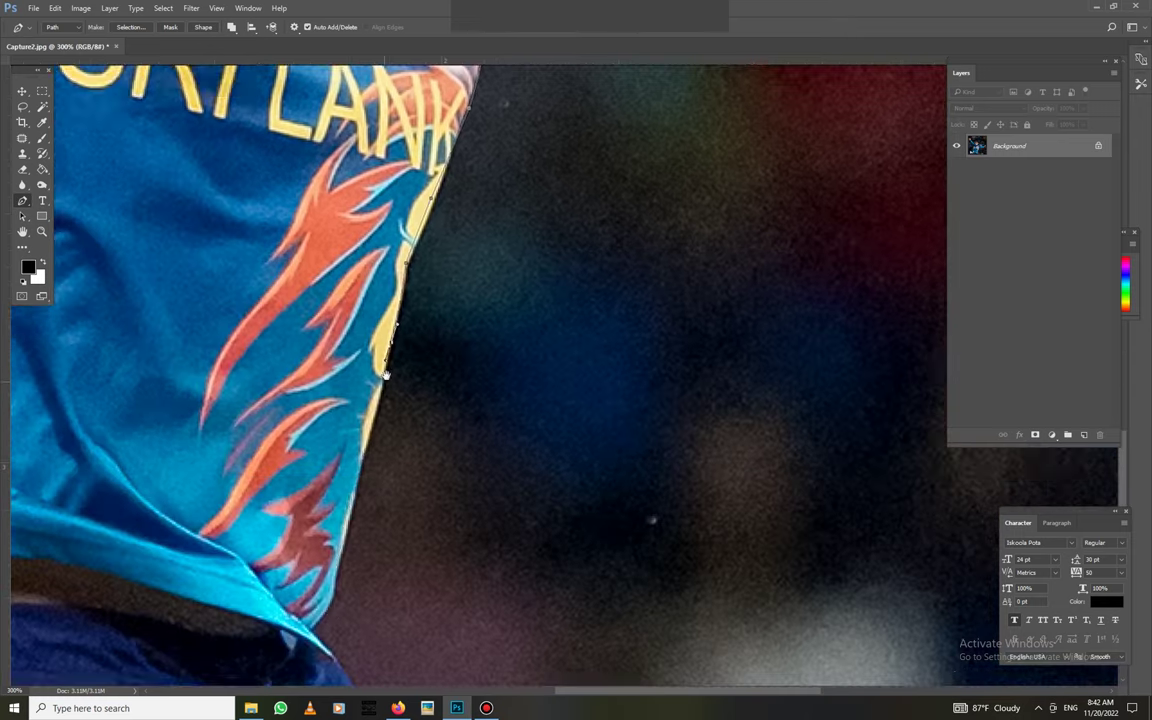
key(ctrl+minus)
key(ctrl+minus)
key(ctrl+minus)
key(ctrl+minus)
Turn the path into a selection, remove the background and add a new empty layer
key(ctrl+Return)
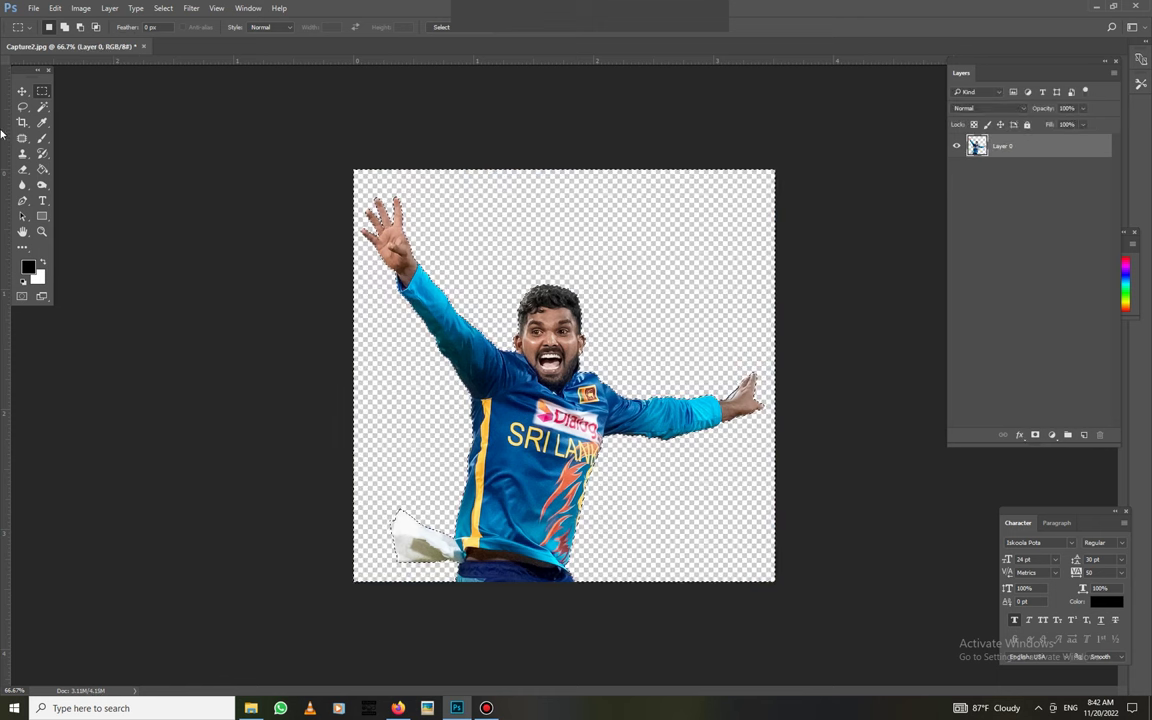
key(ctrl+d)
key(ctrl+shift+alt+n)
Fill the new layer with dark teal #335156 and place it behind the cricketer
click(27, 266)
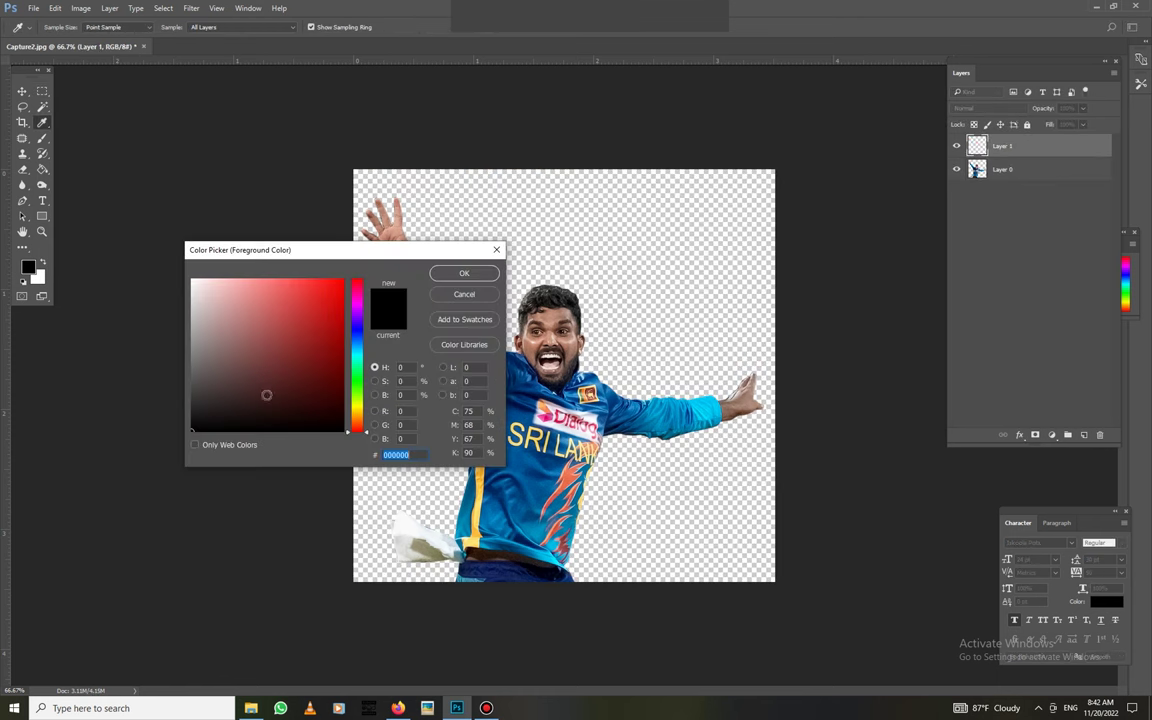
drag(361, 400, 361, 352)
click(312, 386)
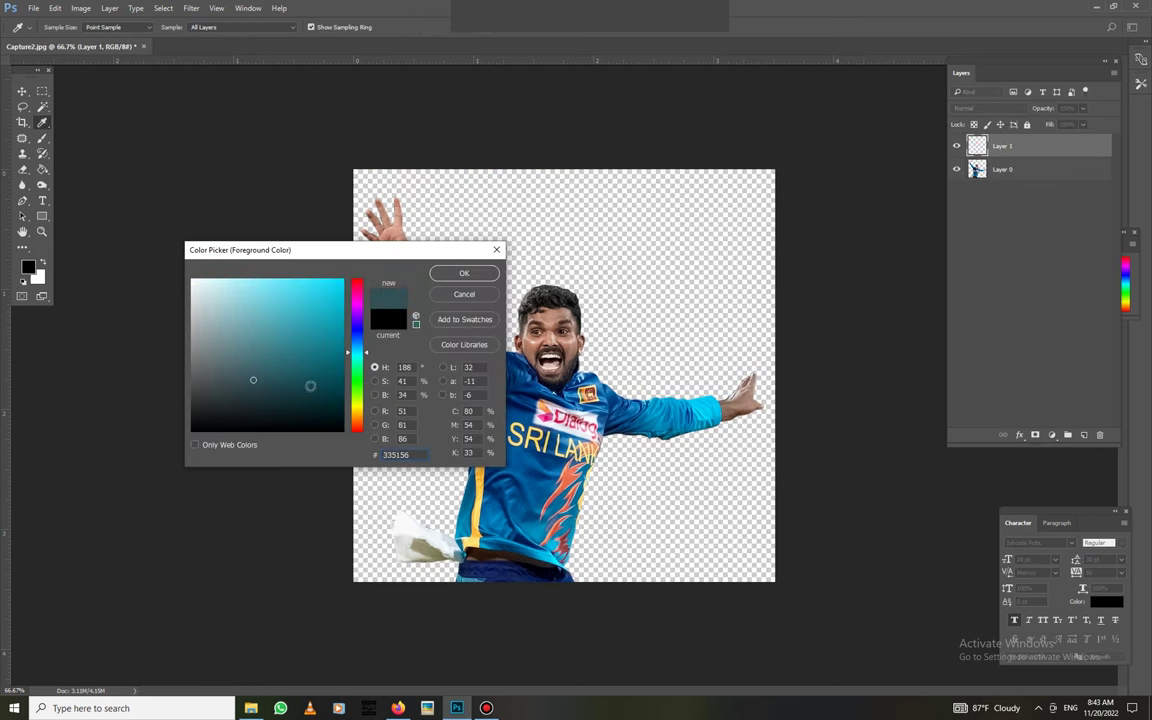
click(457, 273)
key(g)
click(650, 230)
key(ctrl+bracketleft)
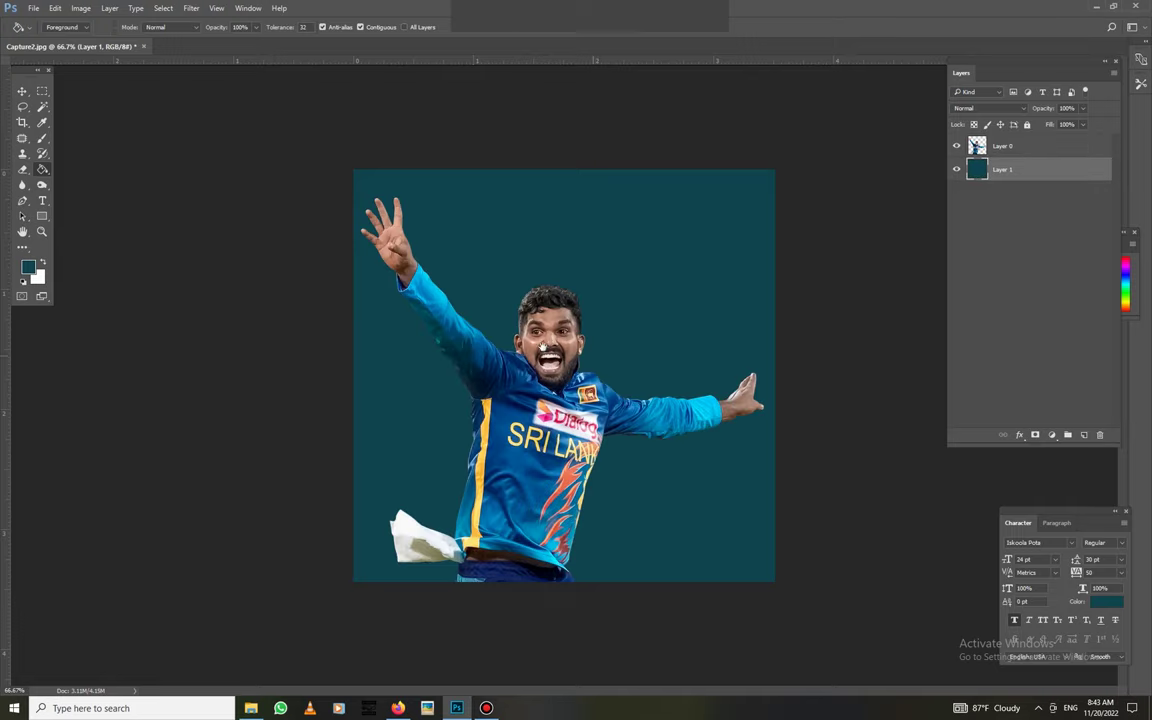
Set up the Dodge tool at 26% exposure on the cricketer's layer to lighten his face
scroll(564, 326, up, 2)
scroll(564, 326, up, 1)
click(41, 185)
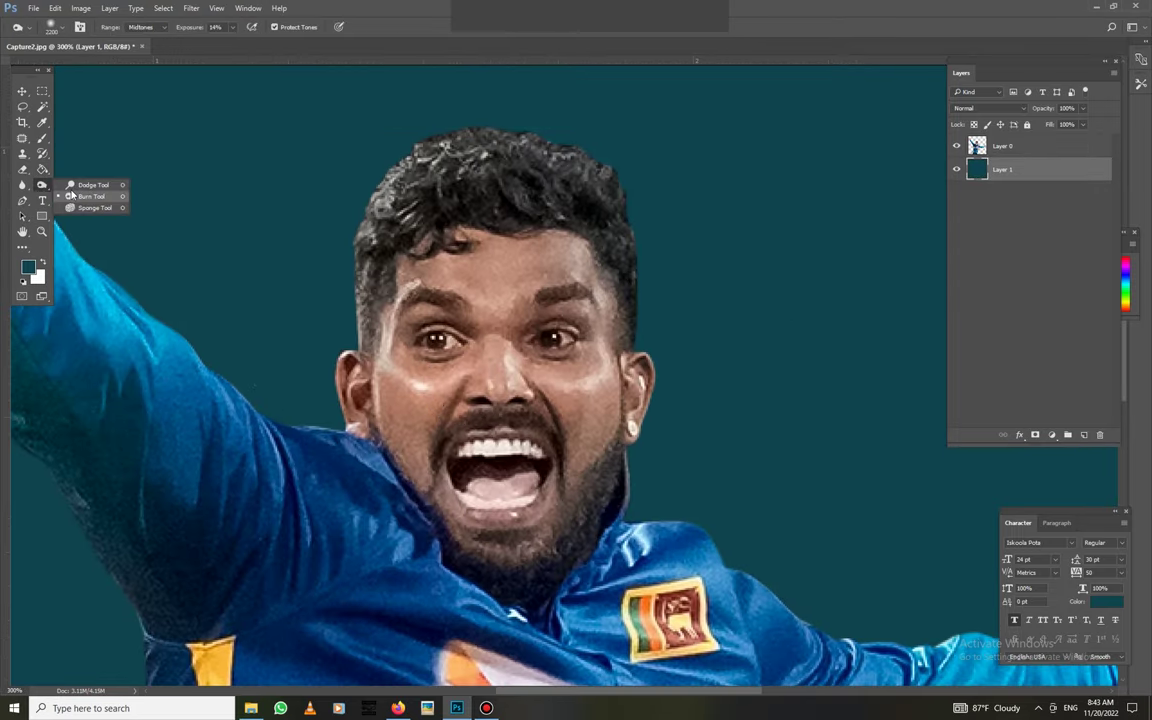
click(85, 178)
right_click(453, 400)
key(Return)
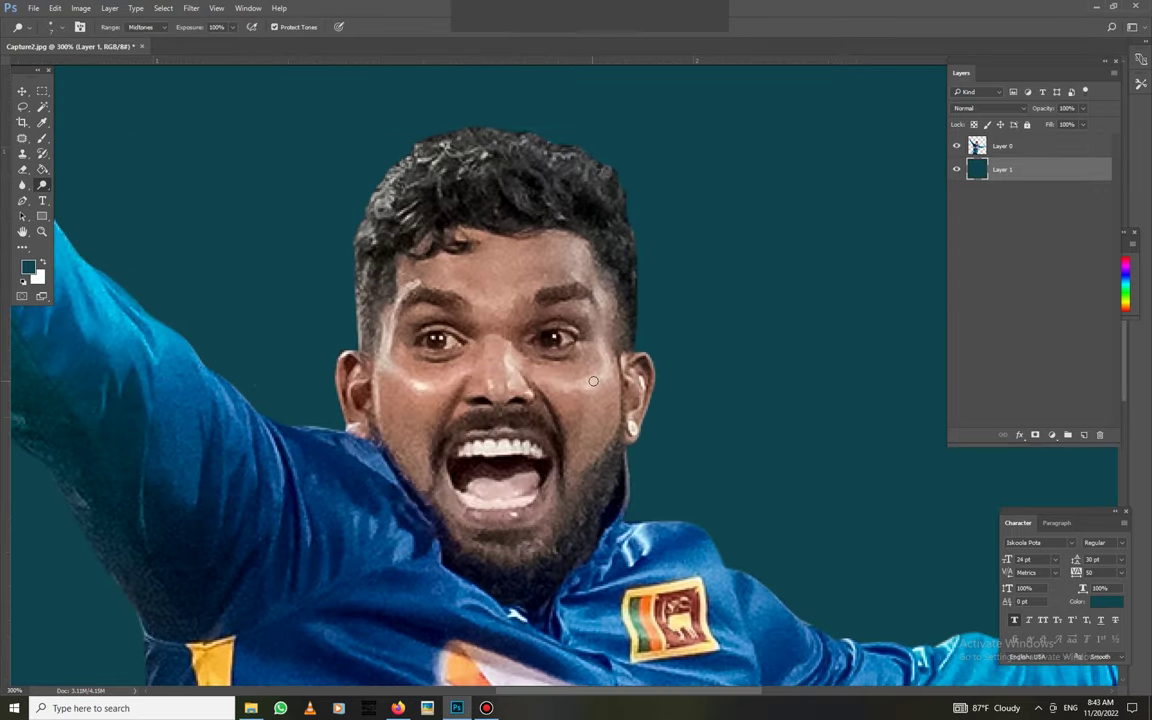
click(1003, 146)
key(2)
key(6)
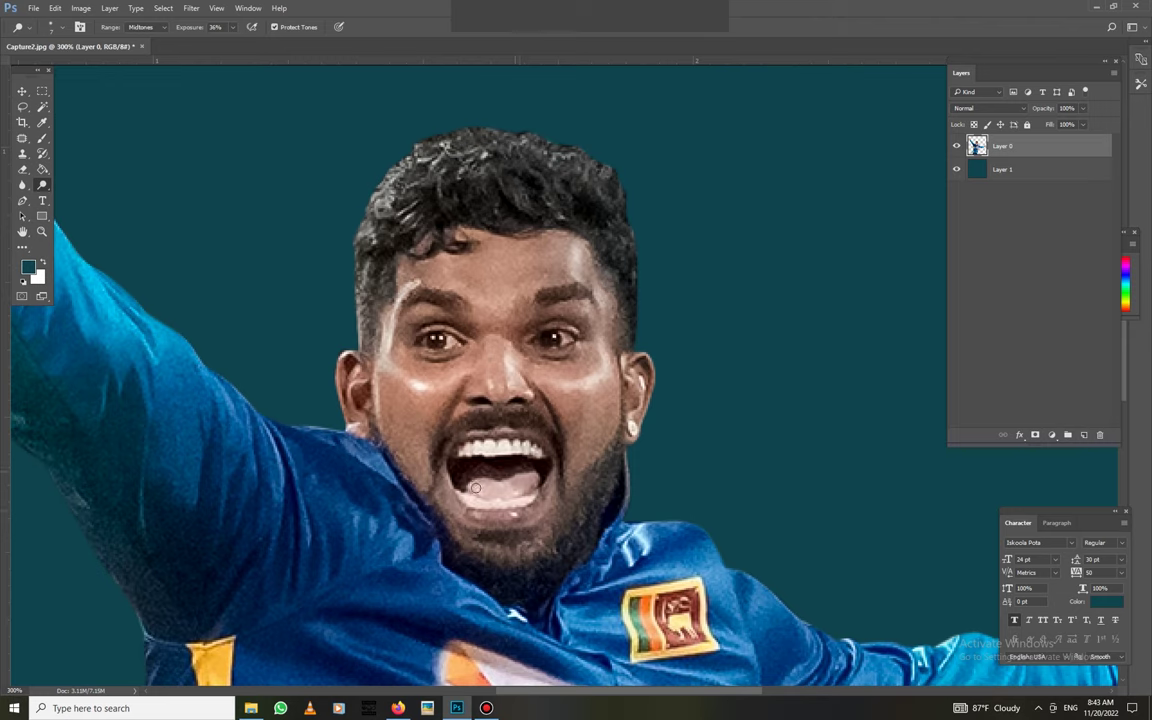
right_click(495, 388)
key(Return)
Copy the face area onto its own layer and shift its Color Balance +30 toward red
click(42, 89)
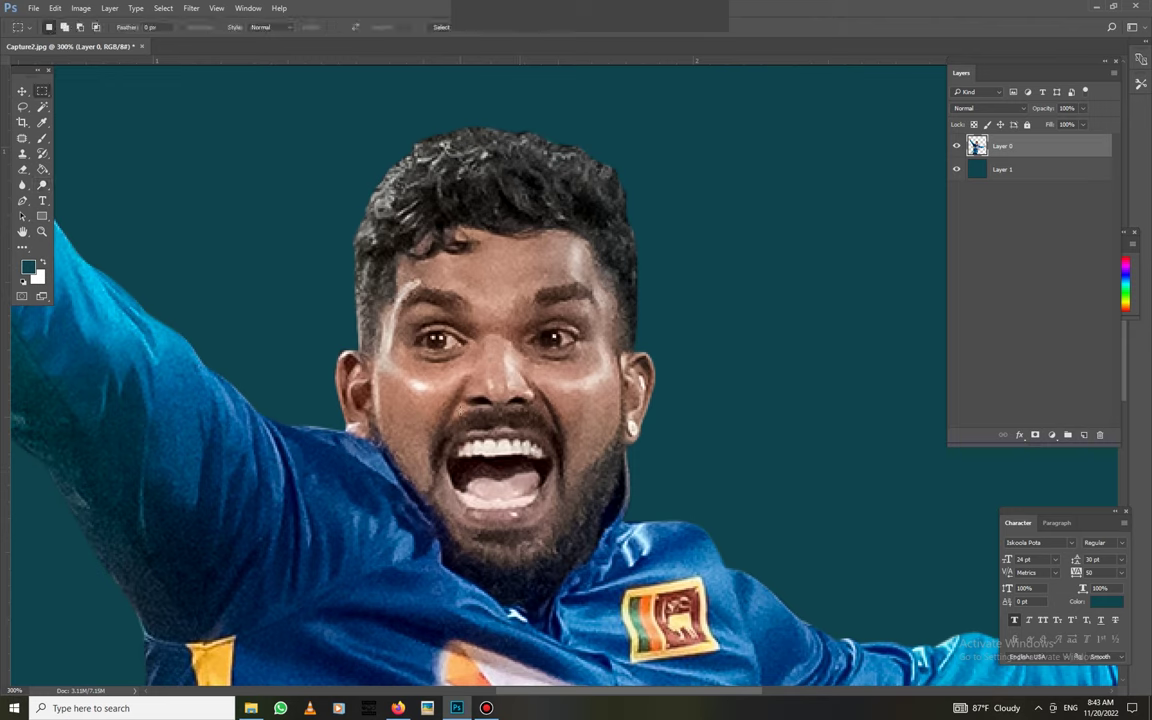
drag(280, 198, 663, 608)
right_click(593, 384)
click(635, 476)
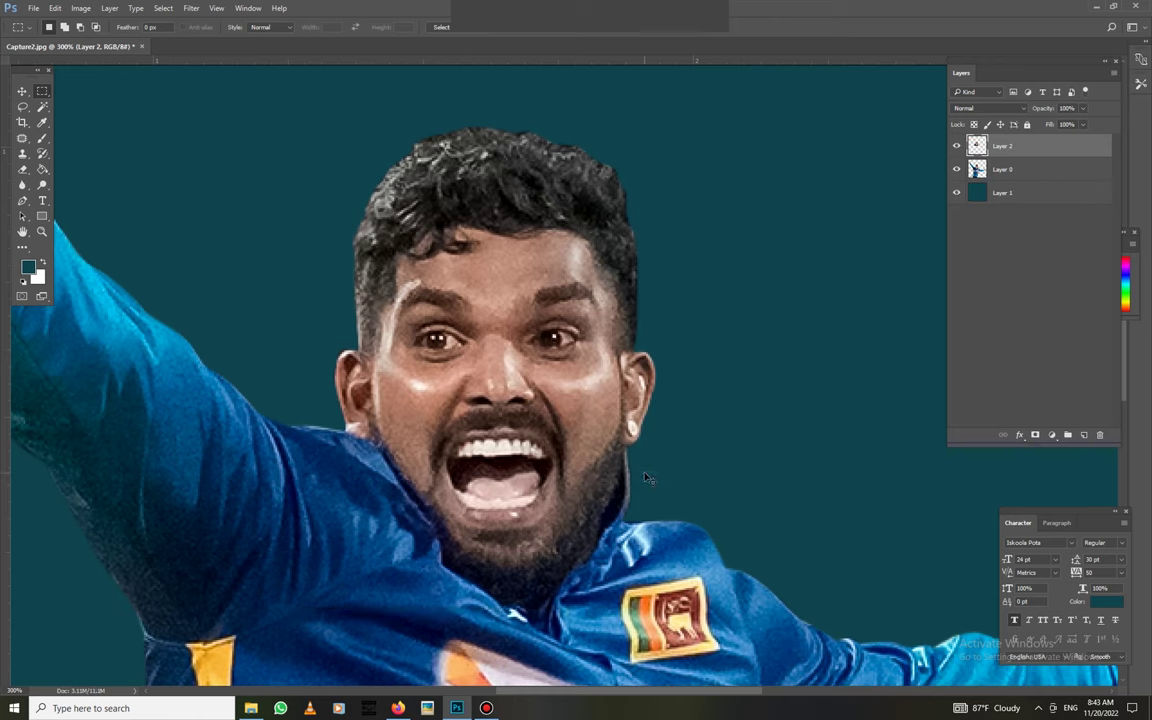
key(ctrl+b)
drag(404, 574, 423, 578)
key(Return)
Erase the warmed face layer's edges and merge it down into the cricketer's layer
key(e)
right_click(381, 435)
key(Return)
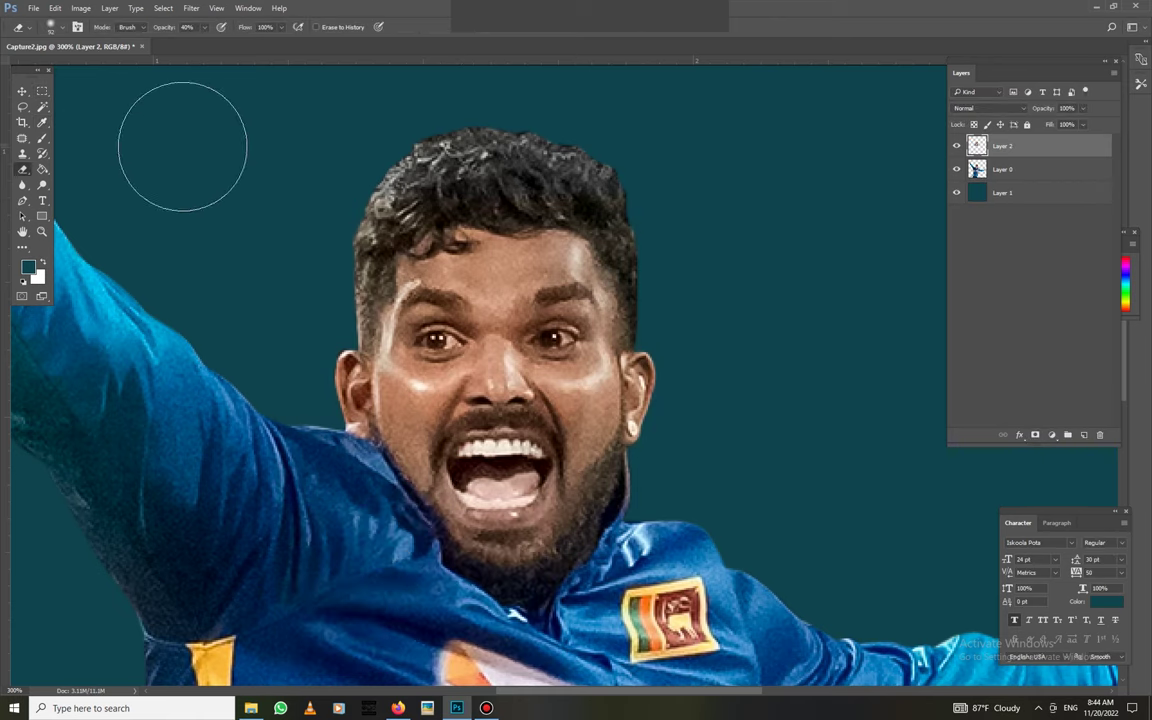
key(ctrl+e)
key(v)
click(22, 184)
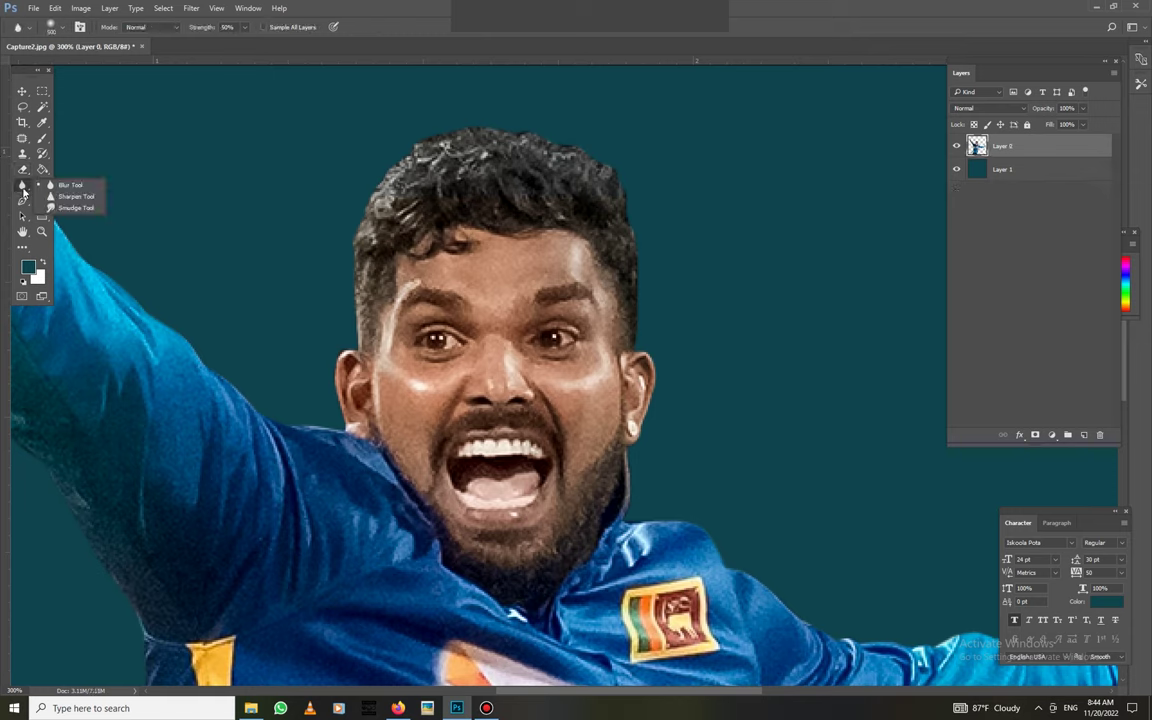
right_click(476, 265)
key(Return)
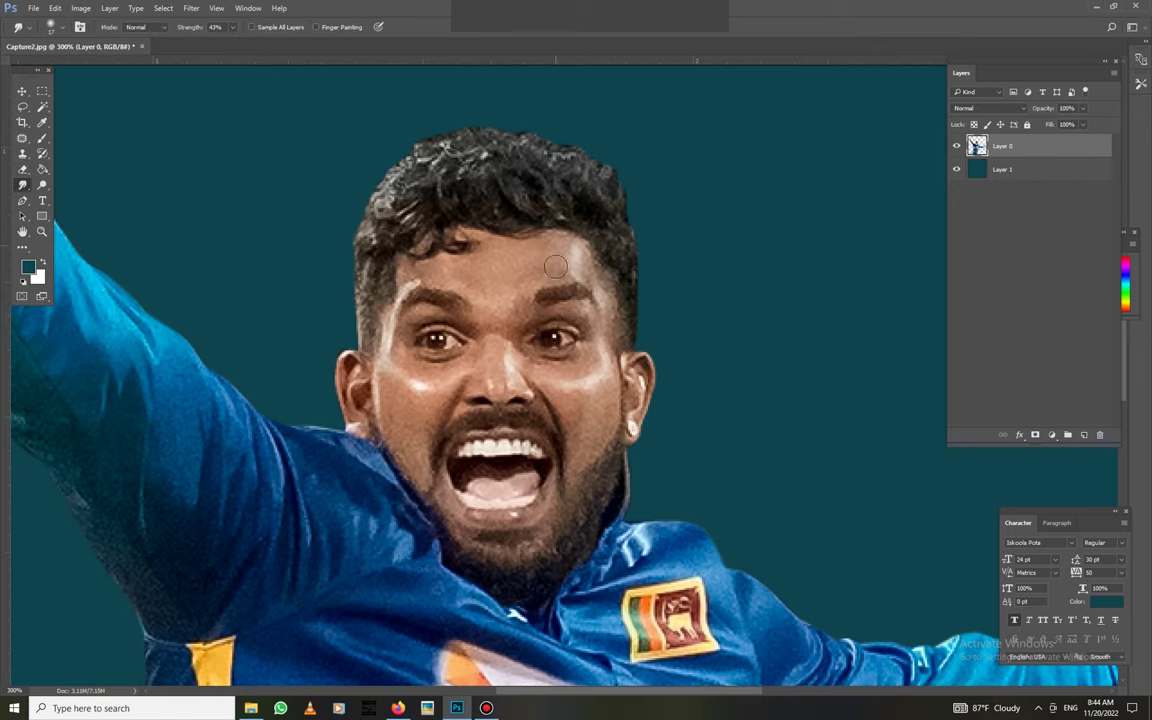
Smudge the nose and cheeks at 43% strength, resizing the soft brush between strokes
right_click(505, 291)
key(Return)
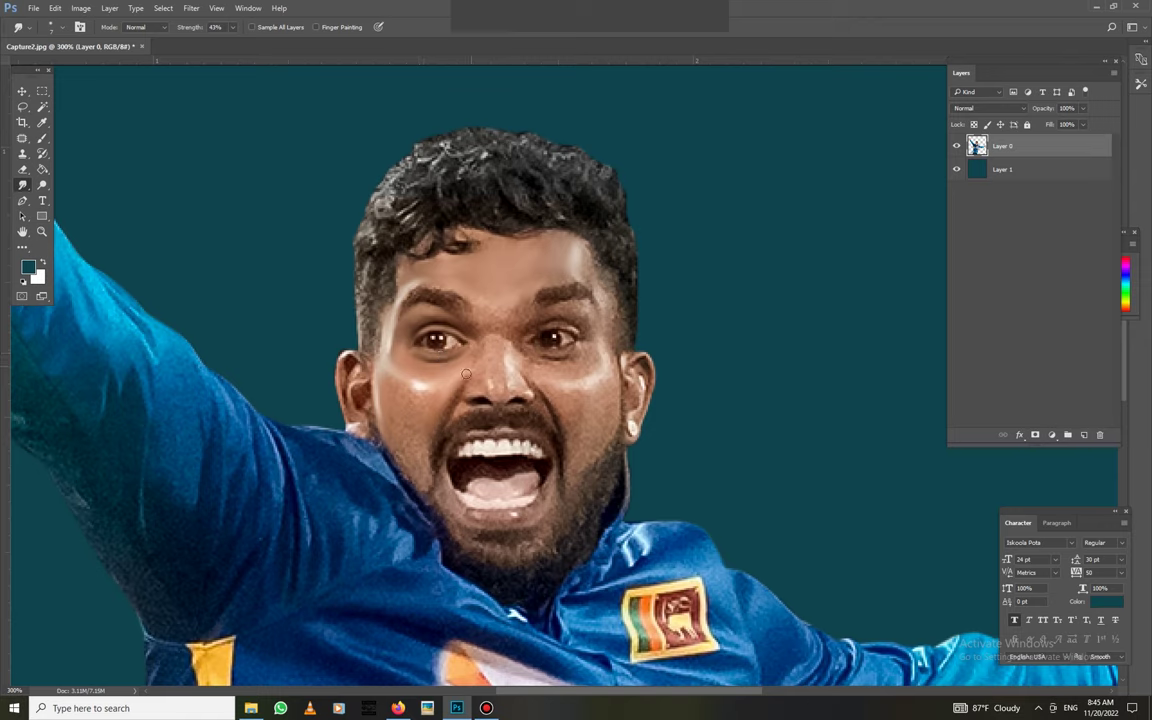
right_click(433, 391)
key(Escape)
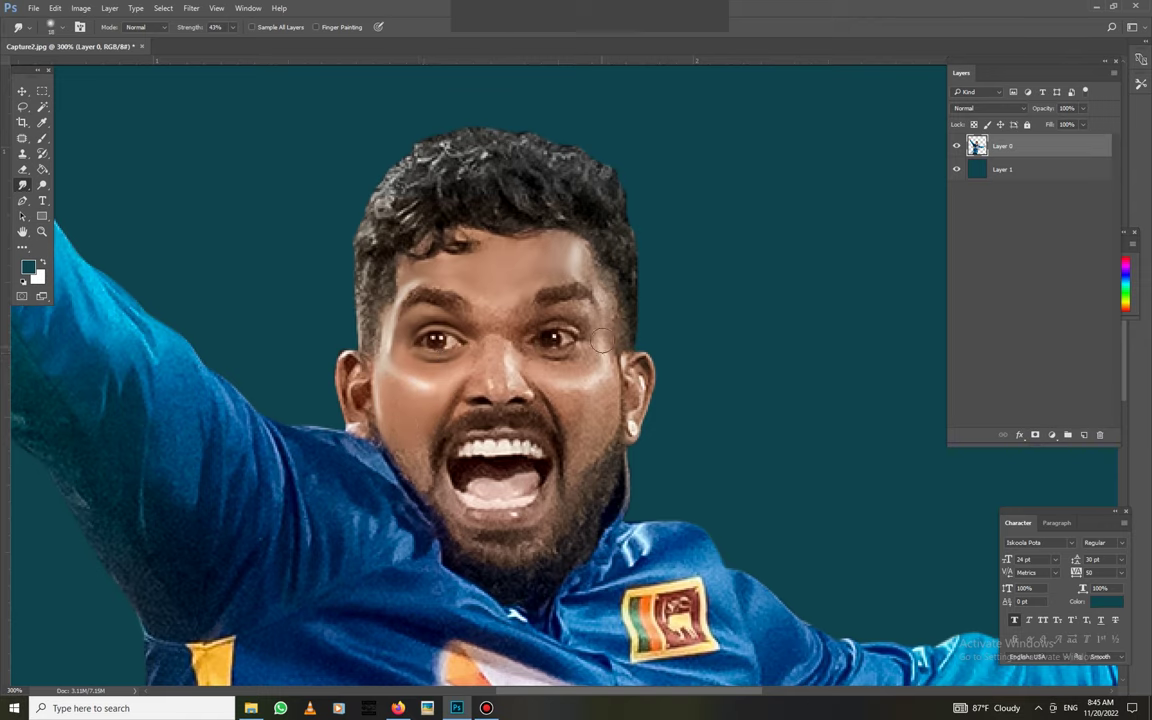
right_click(520, 370)
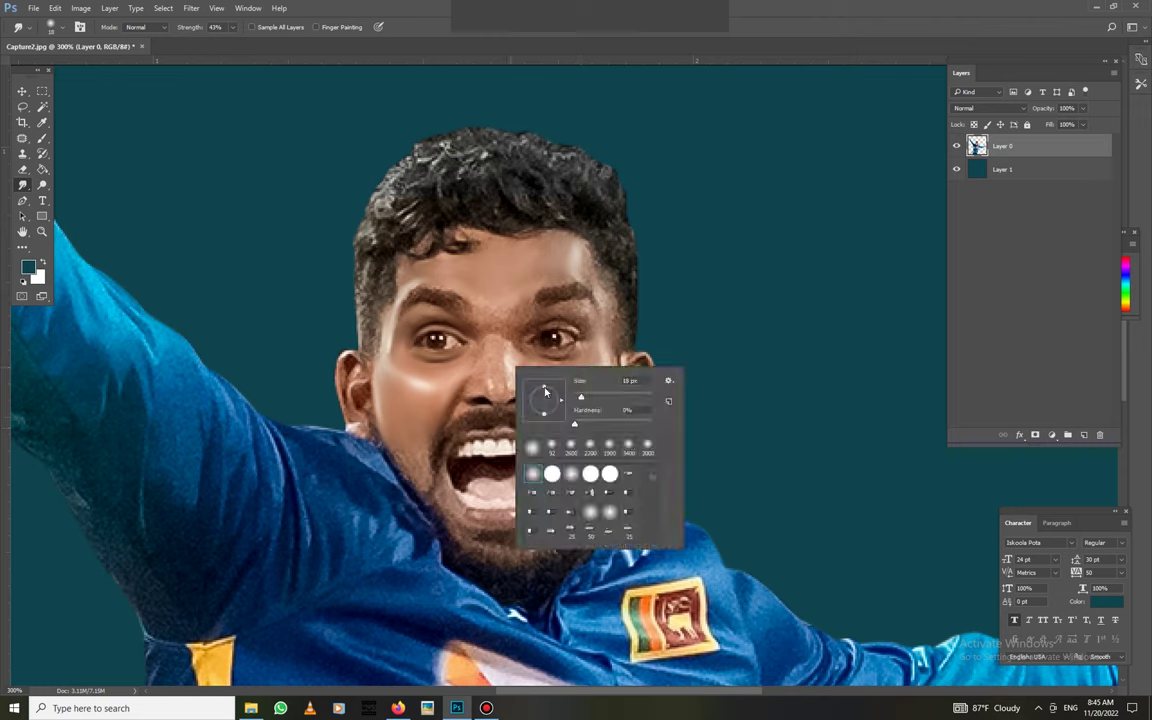
key(Escape)
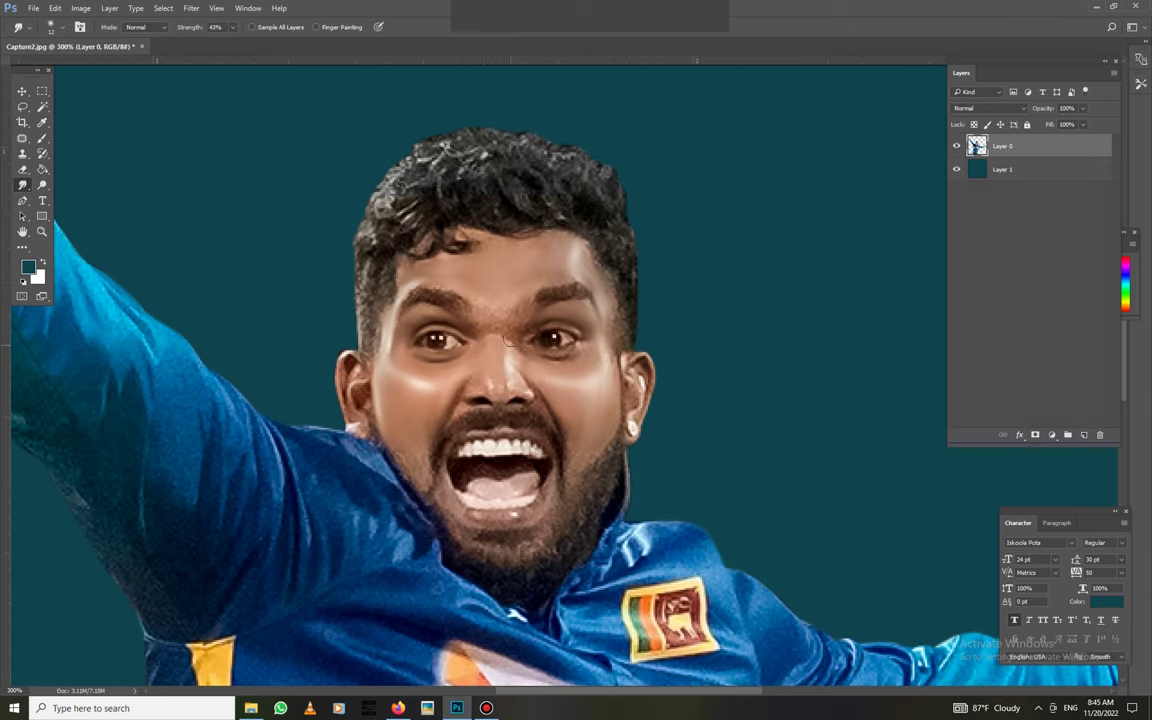
right_click(551, 366)
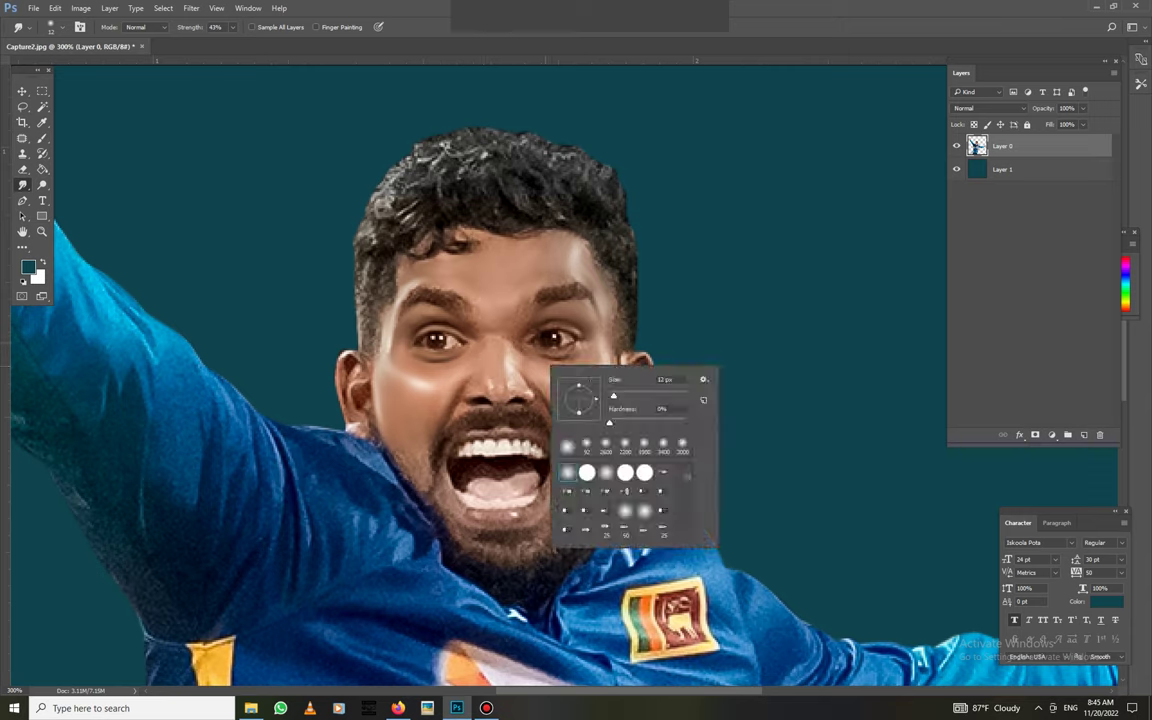
key(Return)
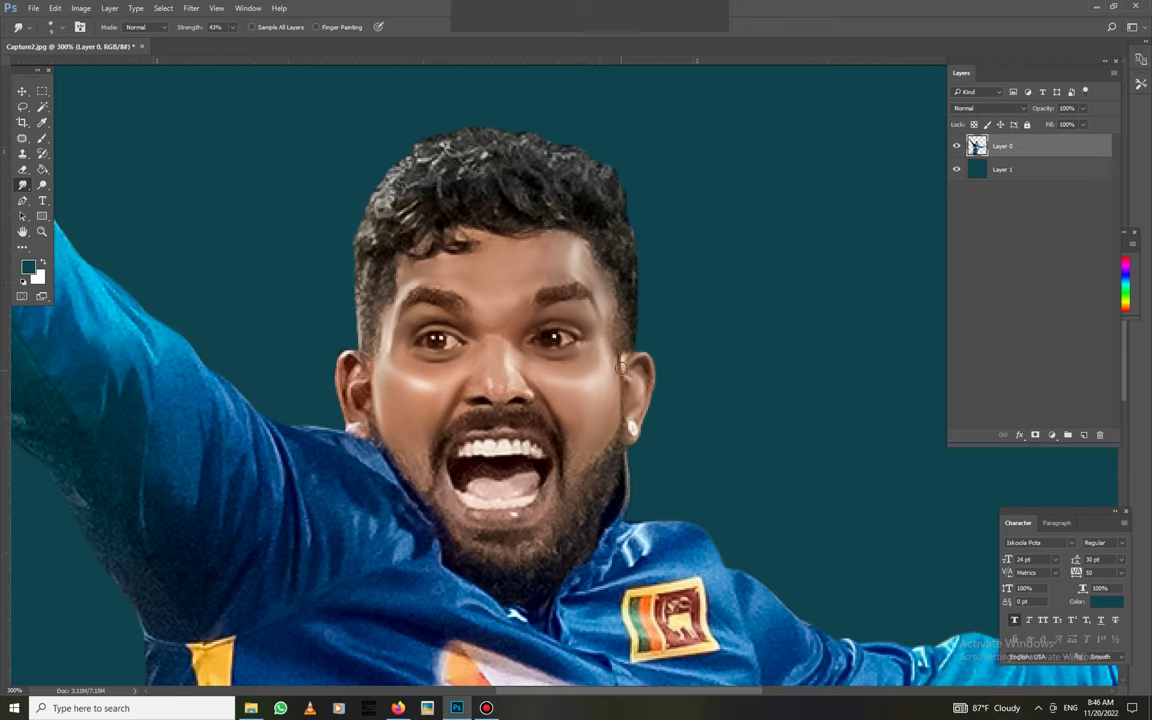
Smudge the ear edge, top and sides of the hair, forehead hairline, neck outline and nearby jersey
drag(345, 357, 351, 426)
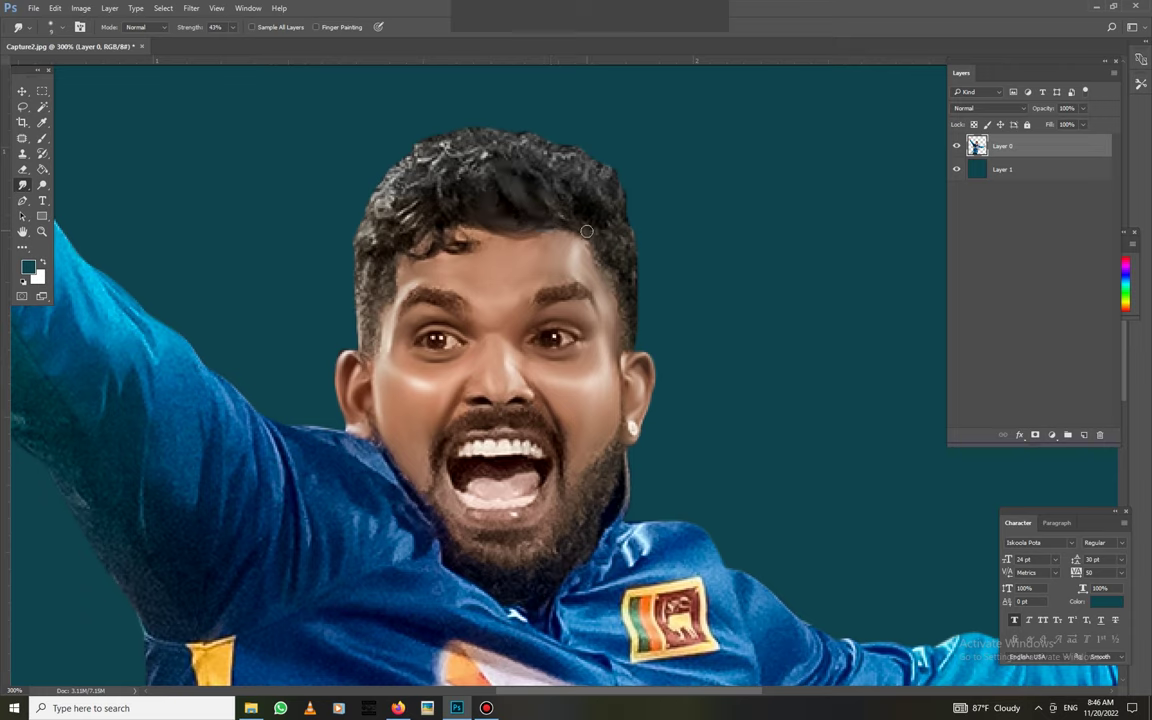
mouse_move(438, 176)
mouse_down()
mouse_move(372, 198)
mouse_move(355, 190)
mouse_up()
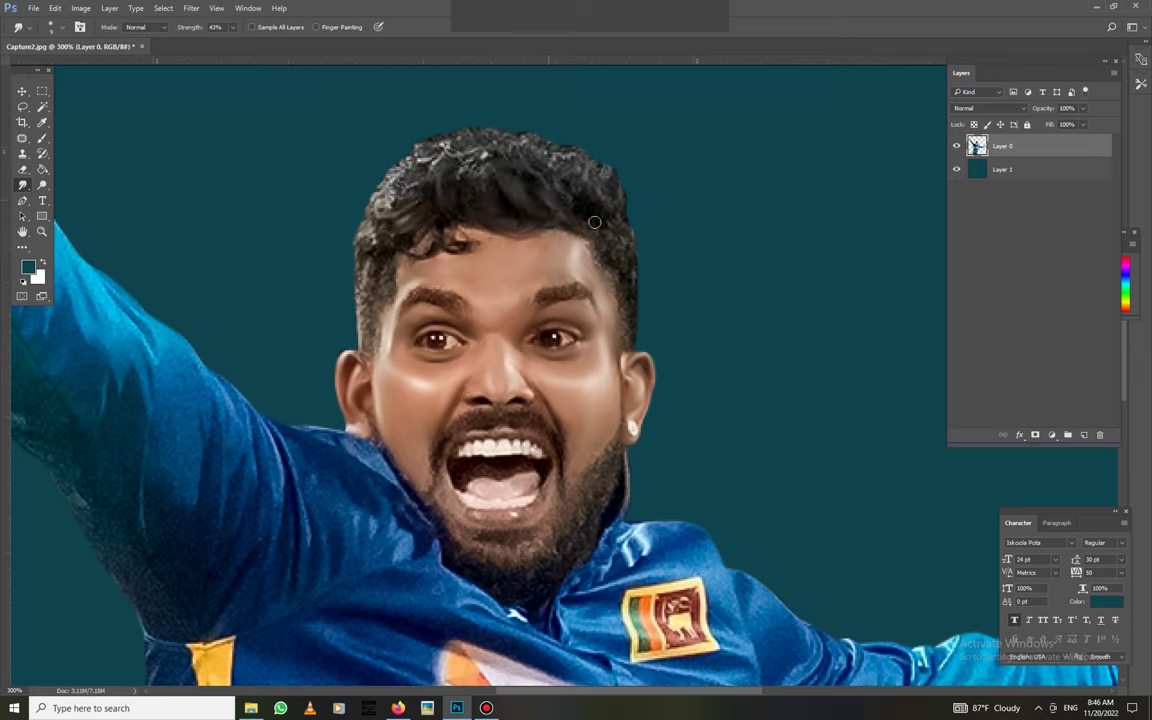
drag(617, 244, 638, 313)
mouse_move(441, 237)
mouse_down()
mouse_move(350, 230)
mouse_move(382, 298)
mouse_move(358, 230)
mouse_move(398, 172)
mouse_move(350, 192)
mouse_move(400, 203)
mouse_up()
mouse_move(389, 138)
mouse_down()
mouse_move(420, 140)
mouse_move(430, 165)
mouse_move(470, 120)
mouse_move(522, 163)
mouse_move(540, 150)
mouse_move(606, 247)
mouse_up()
mouse_move(557, 288)
mouse_down()
mouse_move(495, 265)
mouse_move(401, 307)
mouse_up()
mouse_move(347, 355)
mouse_down()
mouse_move(310, 402)
mouse_move(350, 440)
mouse_move(355, 495)
mouse_move(307, 446)
mouse_up()
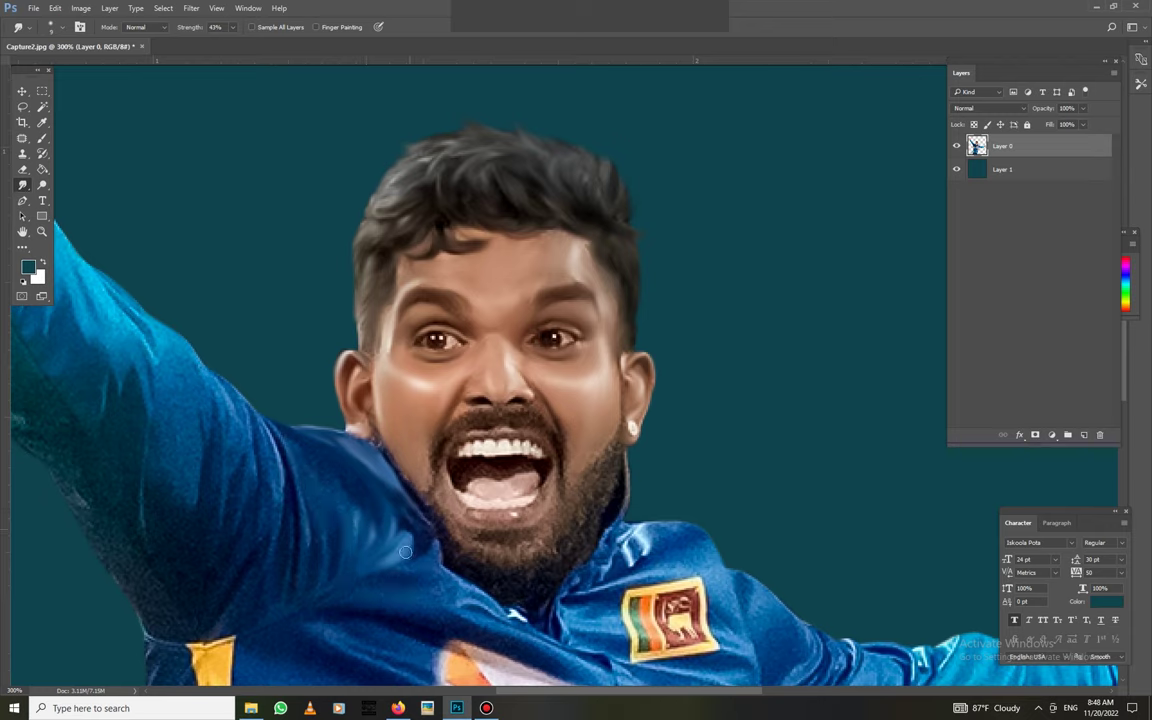
drag(404, 528, 577, 659)
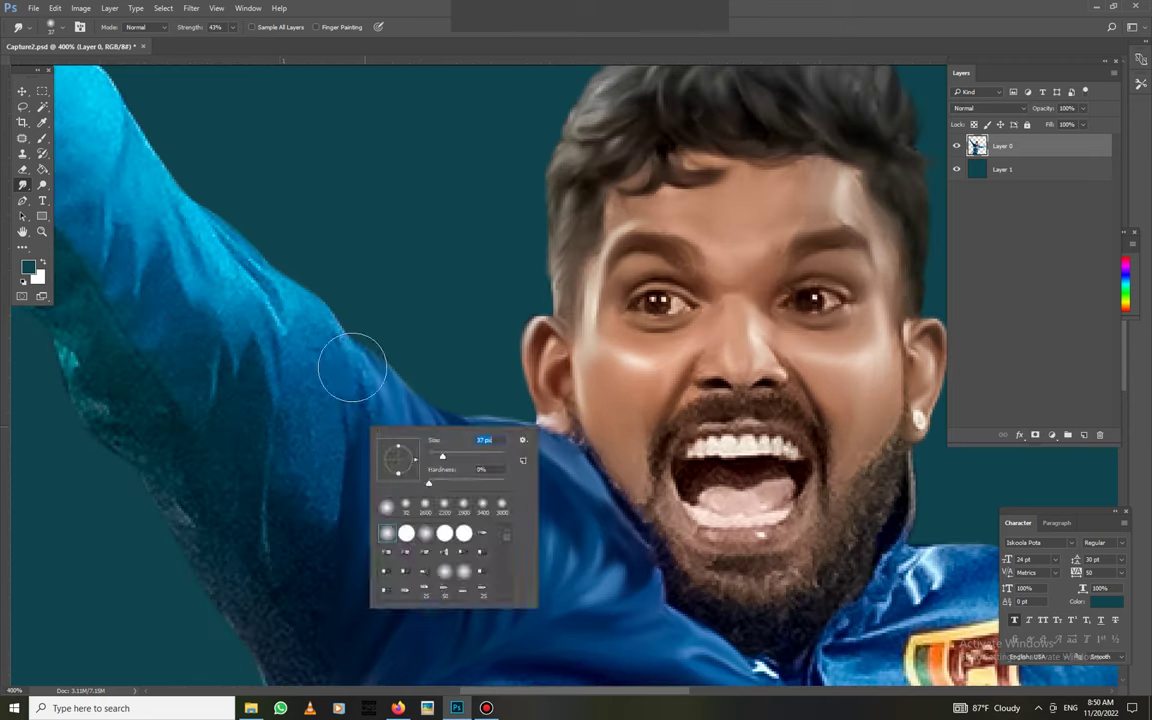
Resize the smudge brush and blend the jersey from the collar to the shoulder
drag(198, 360, 450, 605)
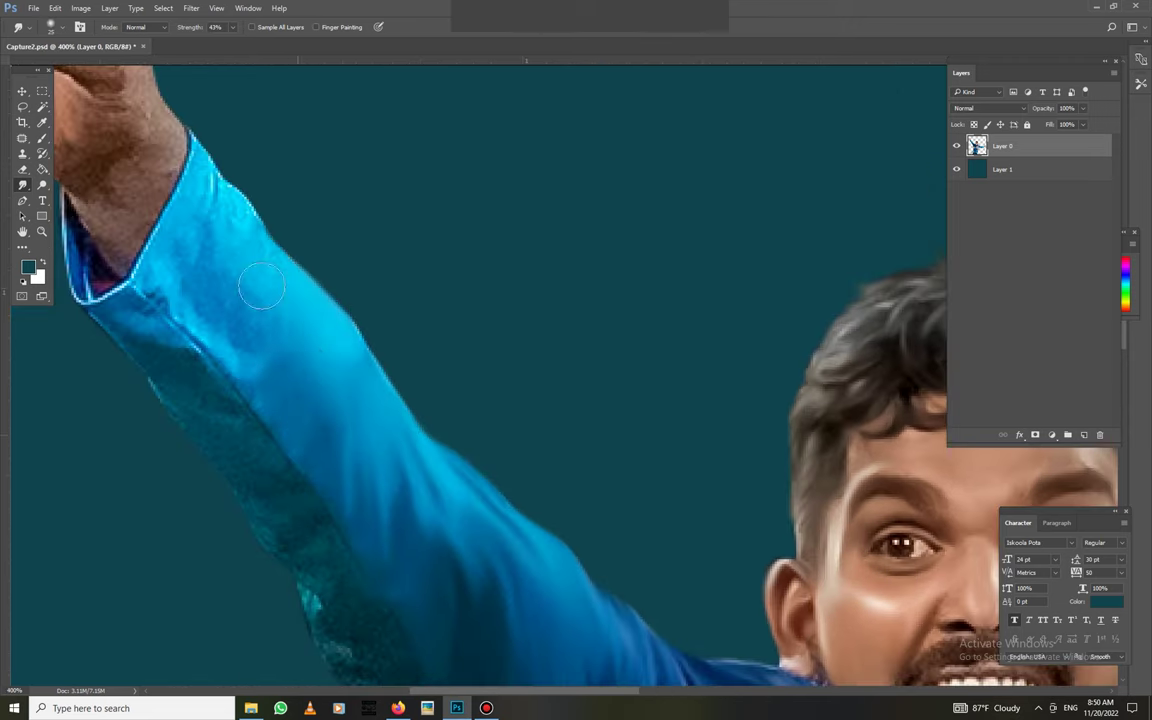
key(ctrl+minus)
scroll(393, 442, down, 5)
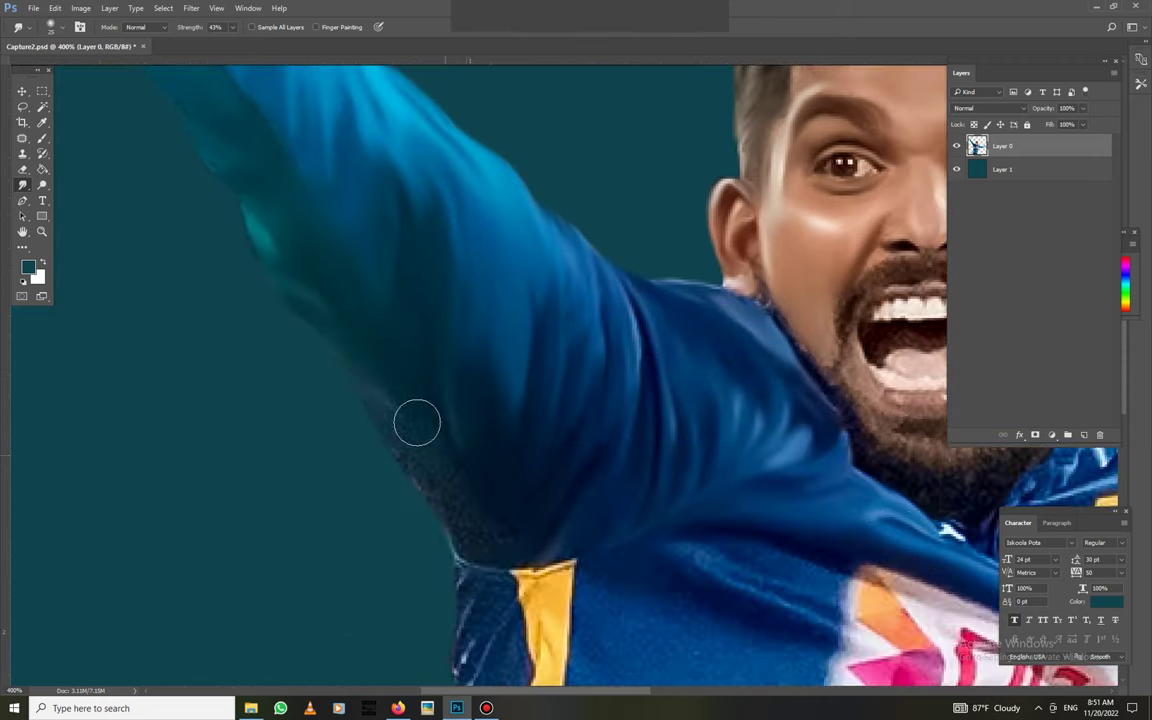
scroll(398, 404, right, 4)
right_click(466, 516)
key(Escape)
scroll(404, 470, down, 3)
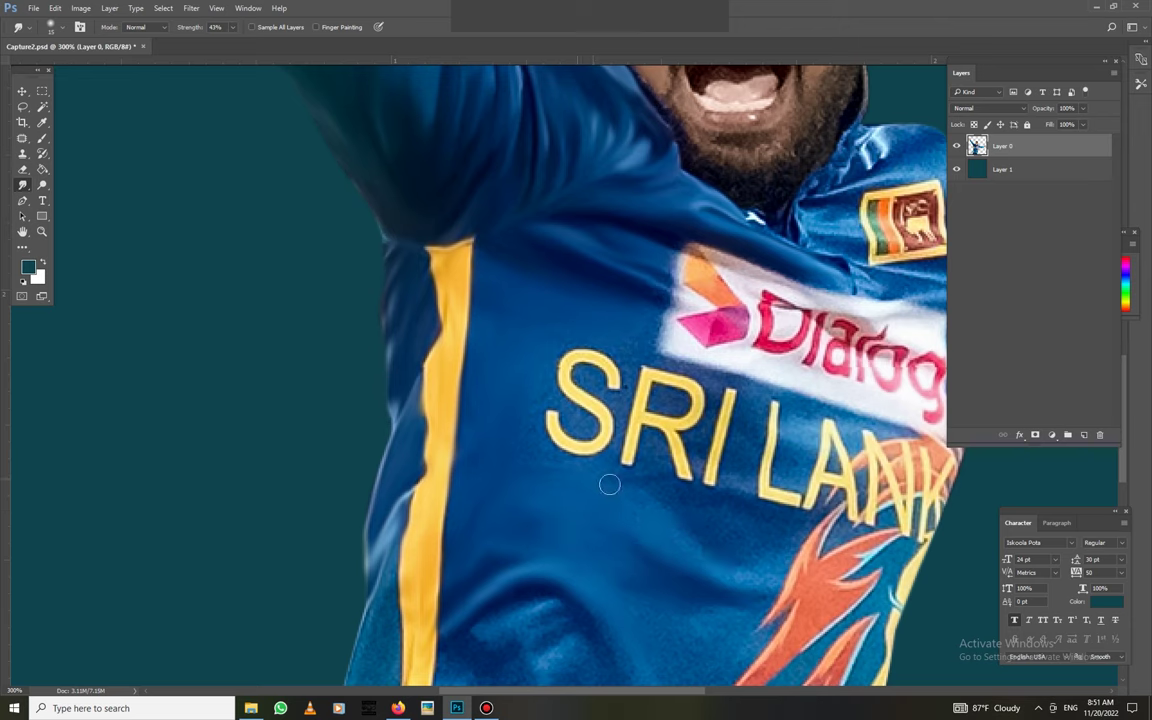
scroll(436, 360, down, 3)
scroll(385, 520, down, 3)
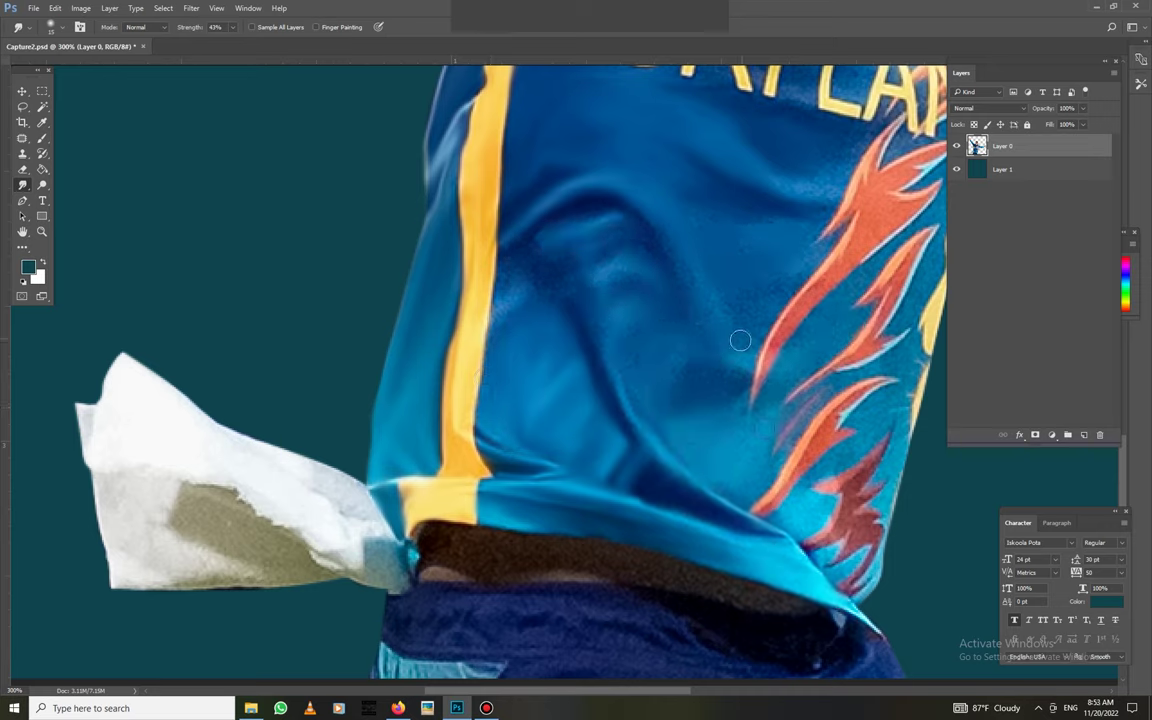
scroll(673, 255, up, 4)
scroll(673, 255, right, 4)
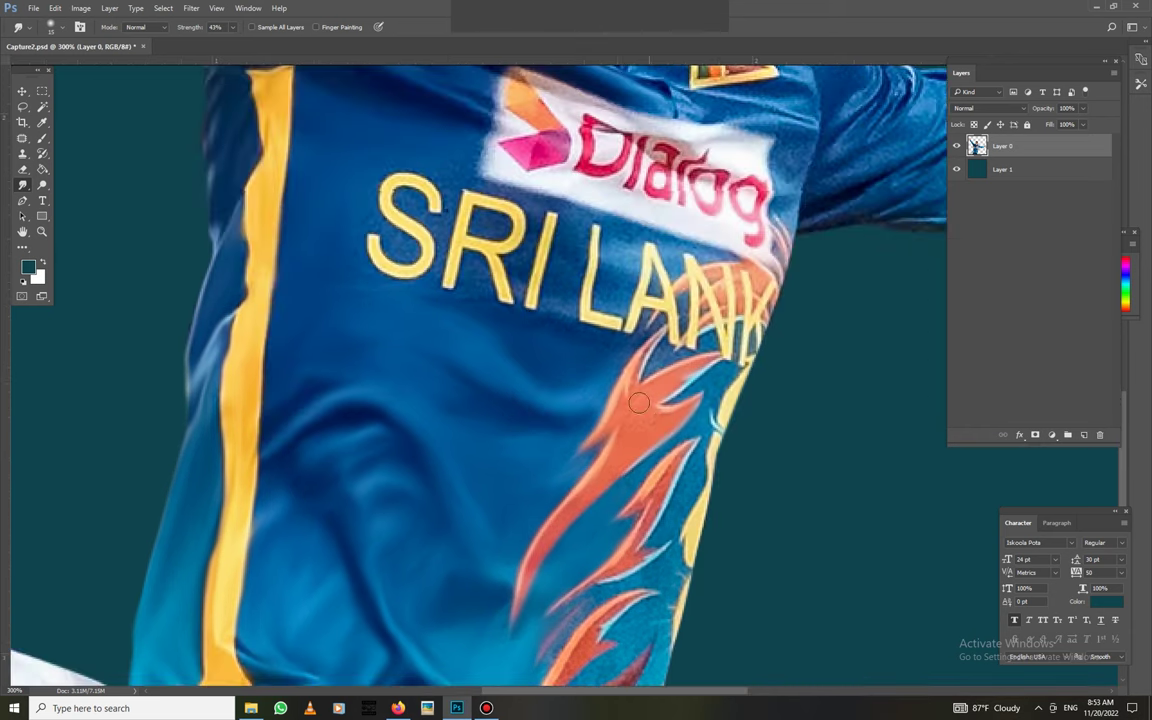
scroll(450, 252, up, 2)
scroll(420, 323, up, 3)
scroll(420, 323, right, 3)
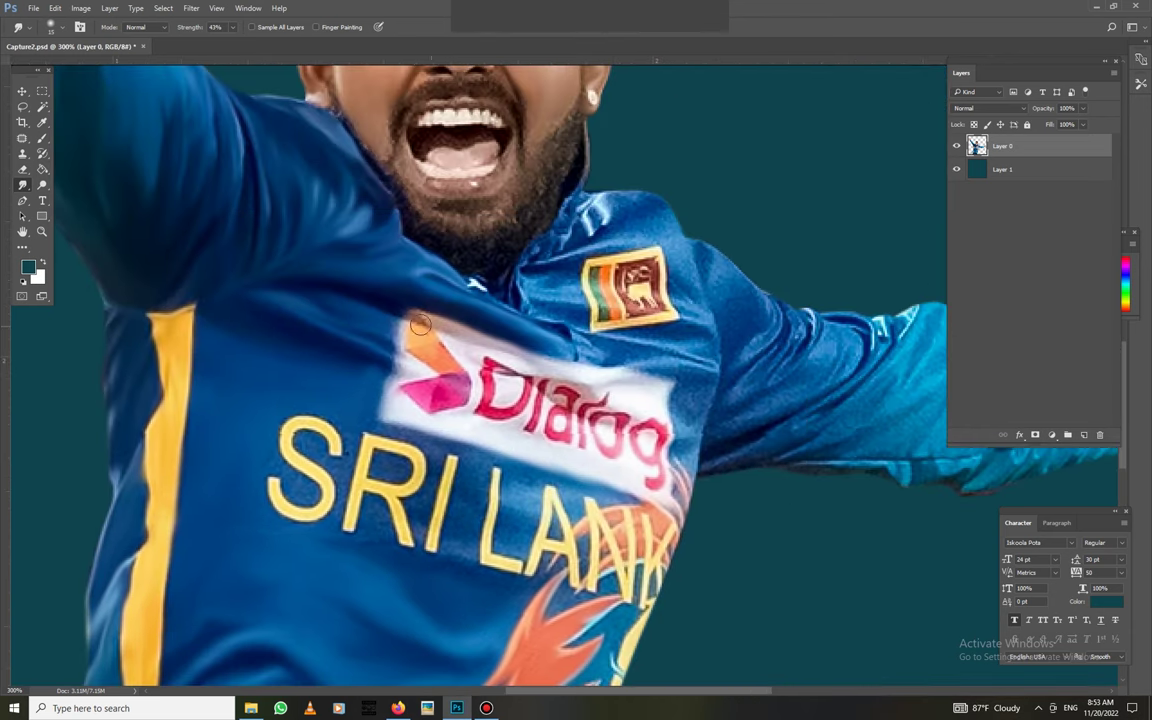
scroll(460, 280, up, 3)
scroll(460, 280, right, 3)
drag(477, 272, 622, 451)
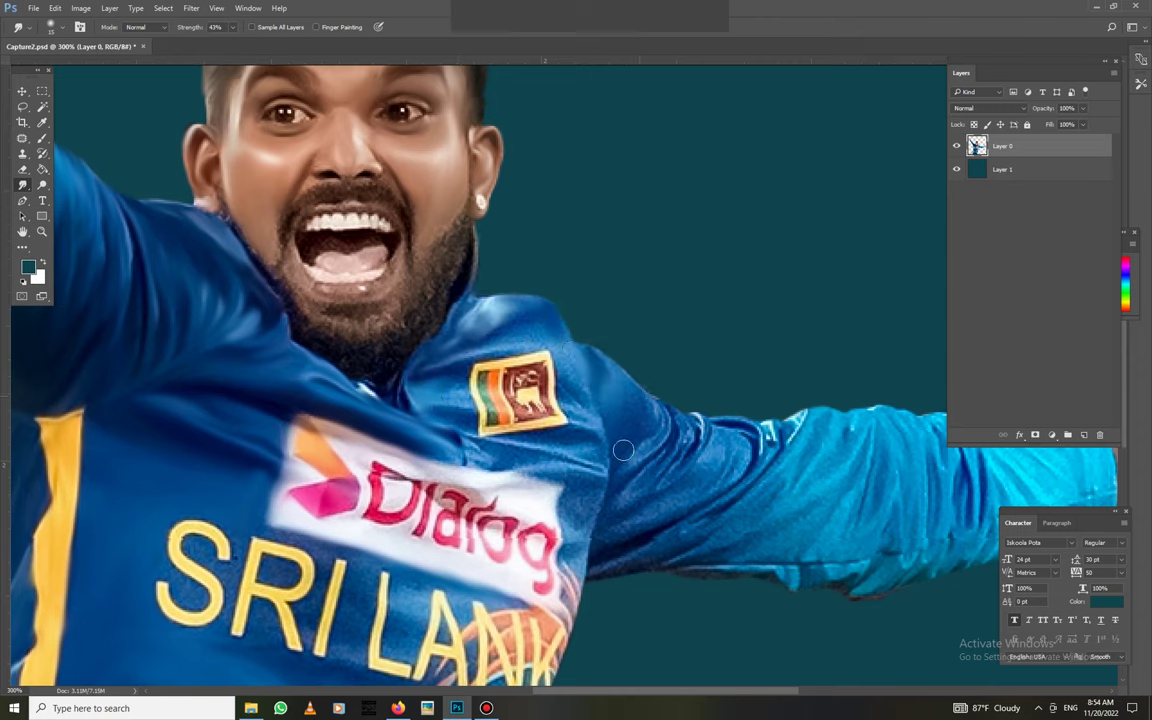
Smudge the pink Dialog letters, the shoulder outline and the sleeve's folds and creases
right_click(548, 400)
key(Escape)
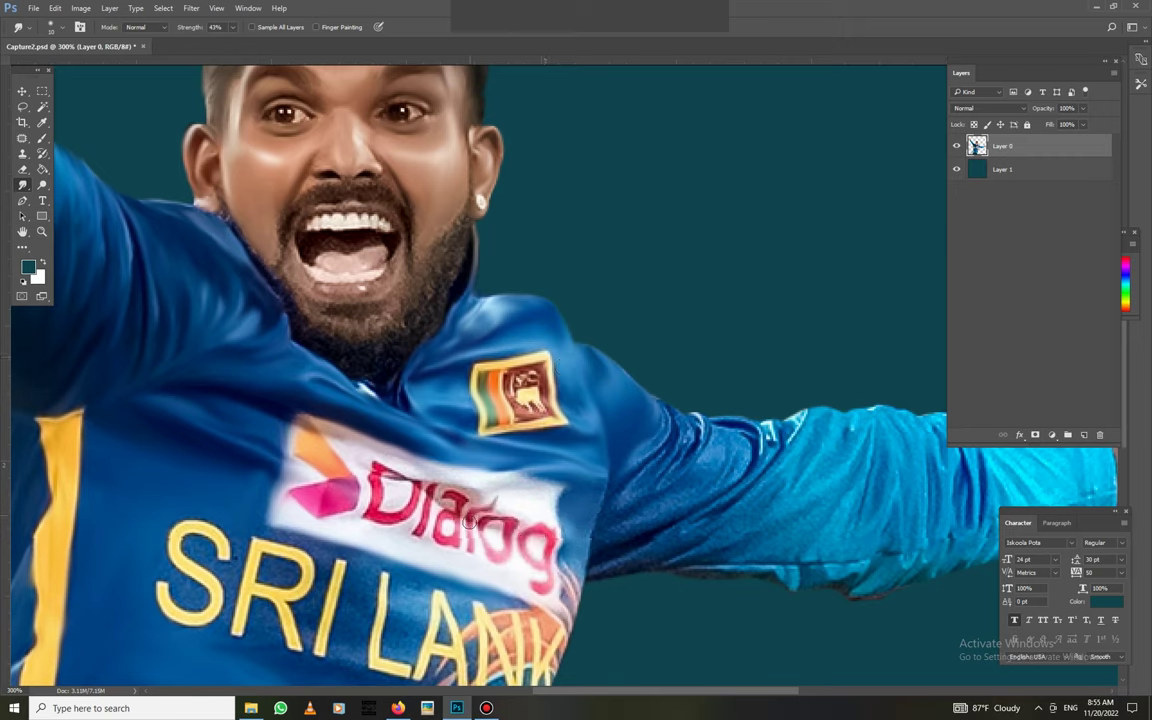
drag(473, 508, 365, 430)
drag(692, 509, 634, 485)
drag(657, 409, 759, 456)
drag(746, 501, 712, 390)
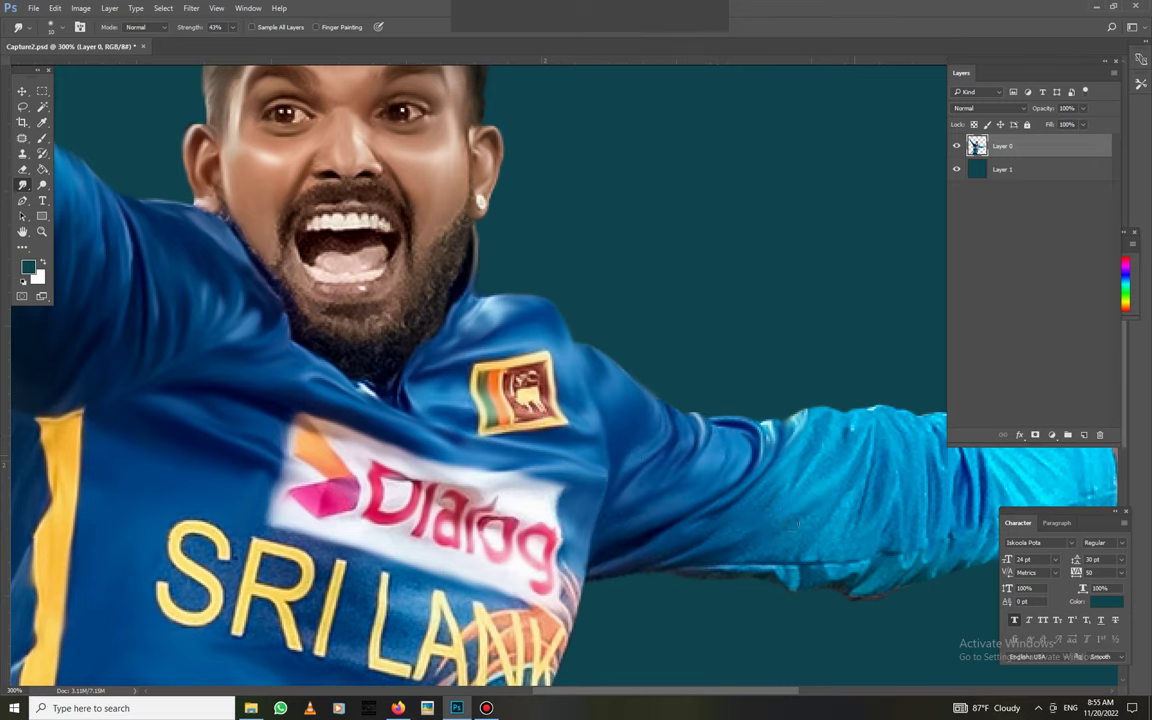
drag(792, 535, 541, 468)
drag(640, 335, 695, 400)
mouse_move(720, 305)
mouse_down()
mouse_move(665, 440)
mouse_move(545, 455)
mouse_move(643, 515)
mouse_move(293, 615)
mouse_up()
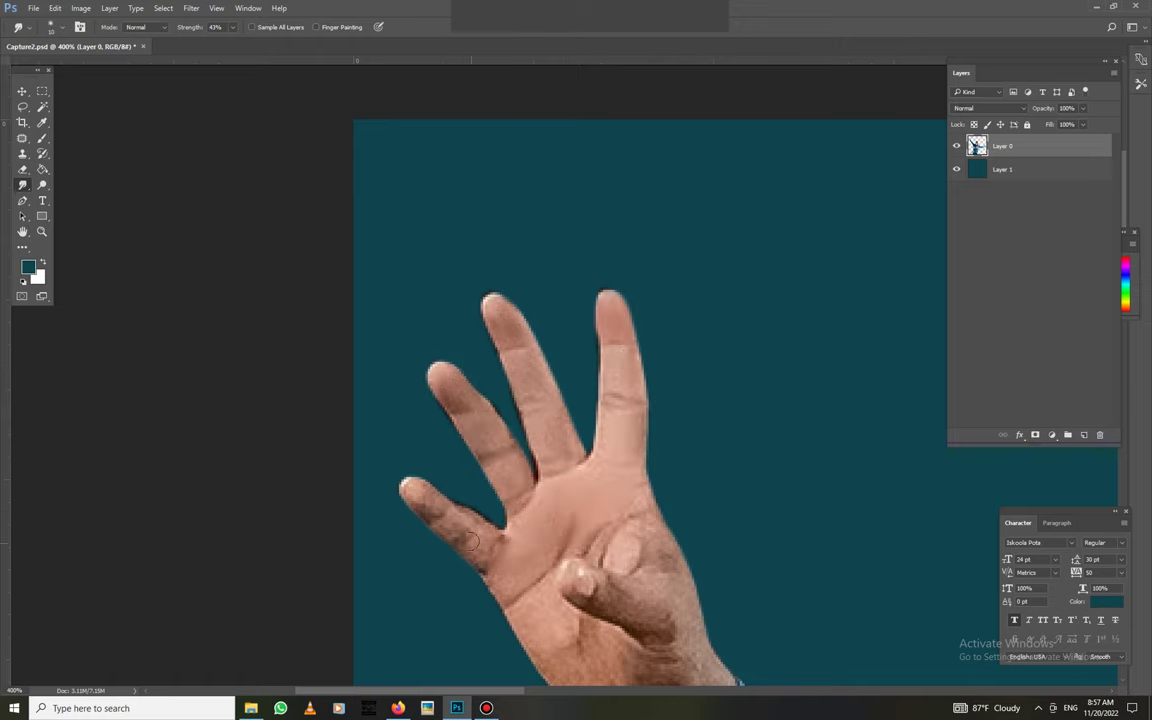
Smudge the raised hand's thumb and palm to smooth their speckled skin texture
scroll(430, 470, down, 3)
drag(579, 478, 690, 540)
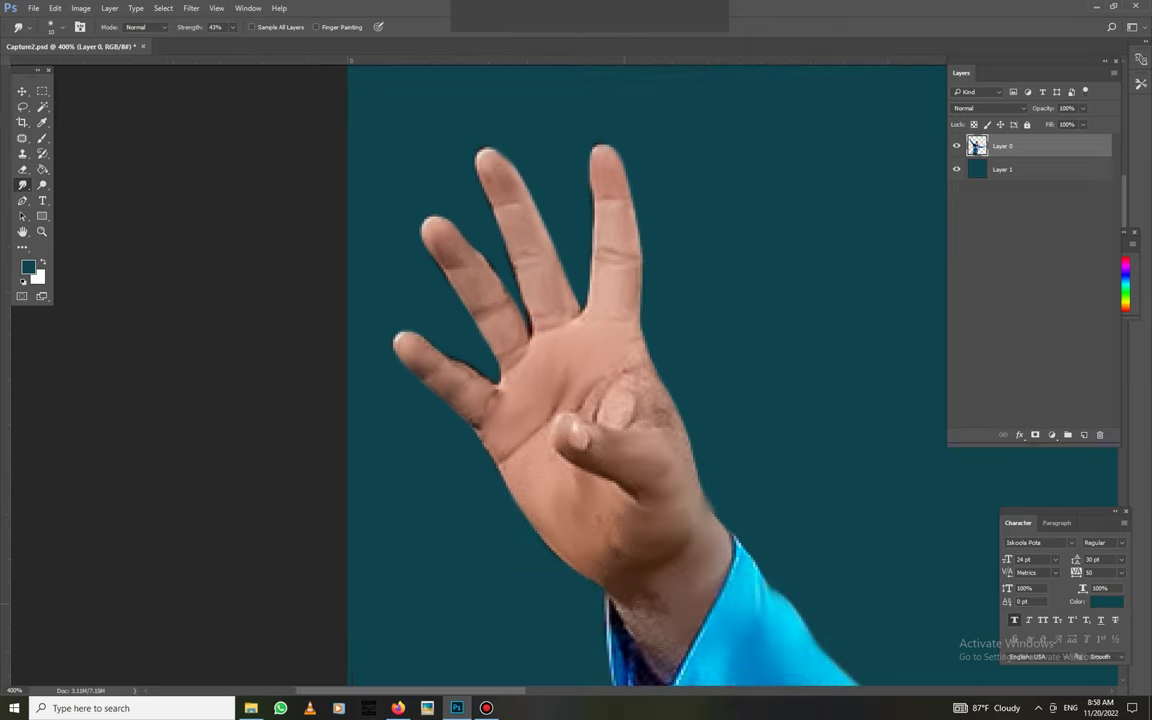
scroll(444, 461, down, 2)
scroll(444, 461, up, 3)
scroll(444, 461, right, 1)
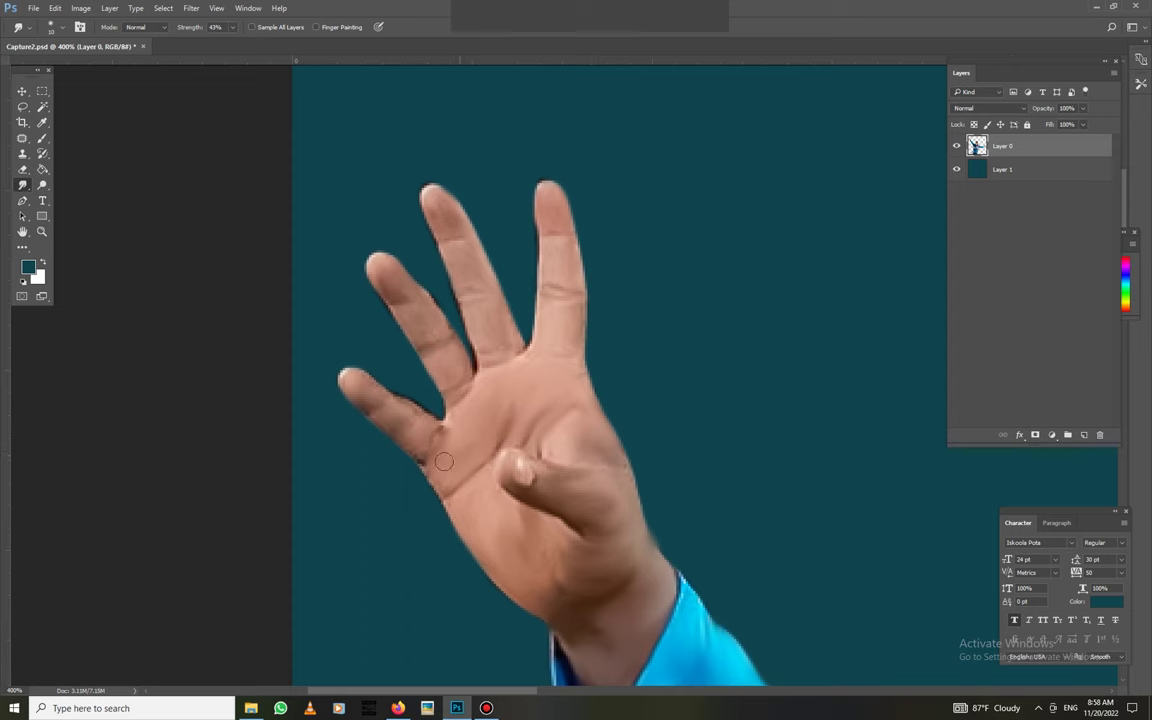
key(ctrl+1)
key(o)
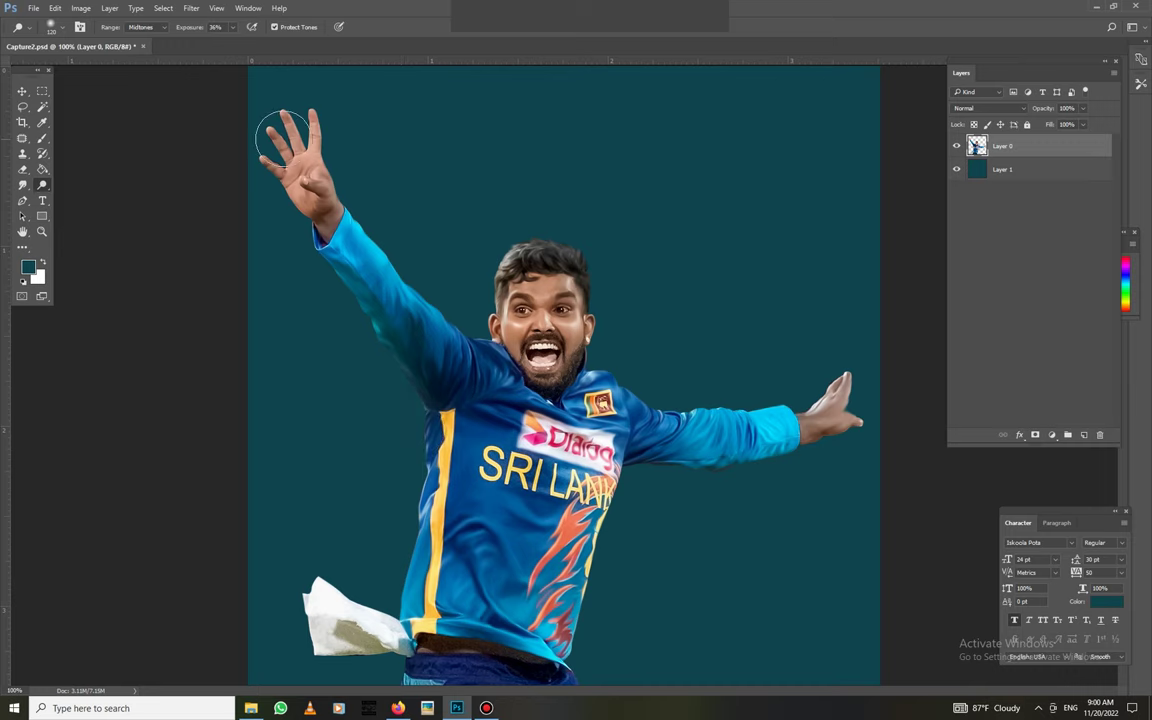
Shrink the Dodge tool brush down to 14 px
right_click(420, 190)
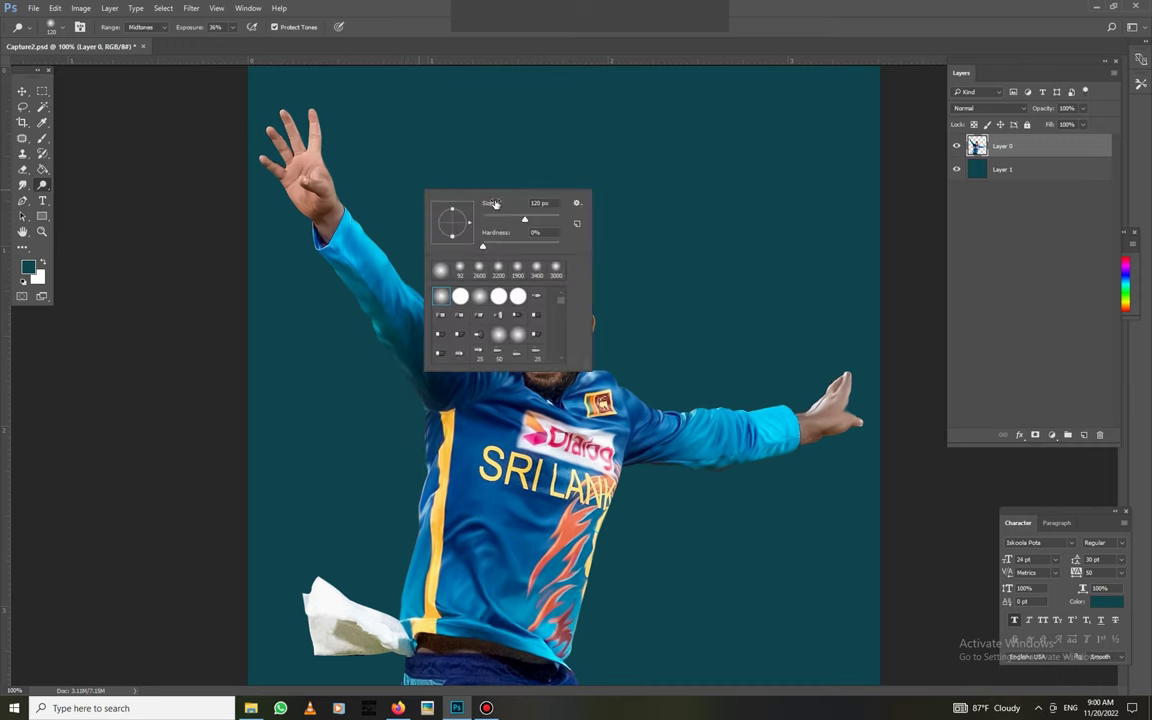
drag(493, 204, 450, 204)
key(Return)
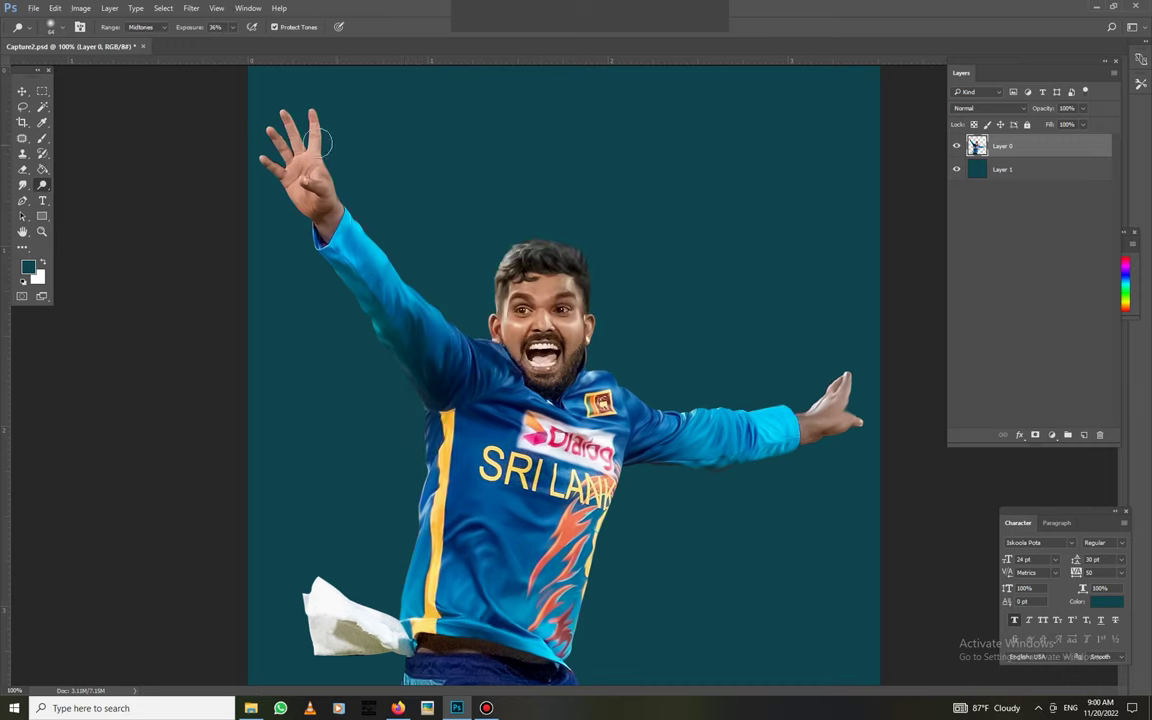
scroll(330, 142, up, 2)
scroll(292, 137, up, 1)
right_click(405, 231)
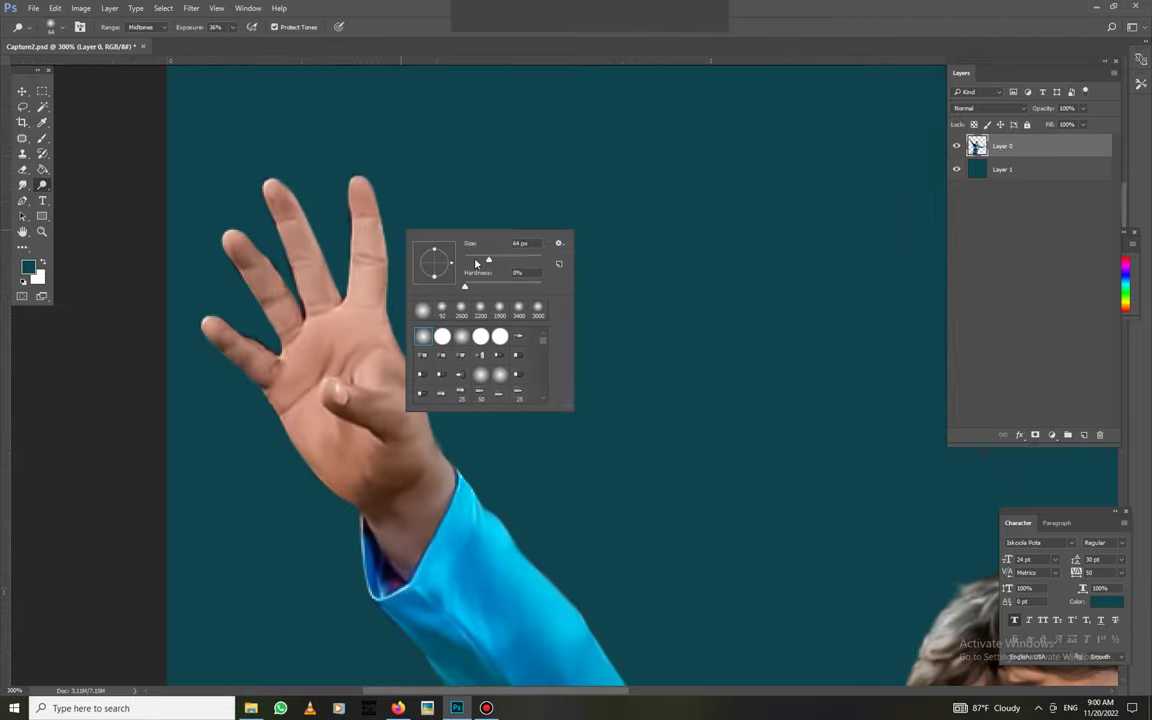
key(Return)
right_click(421, 229)
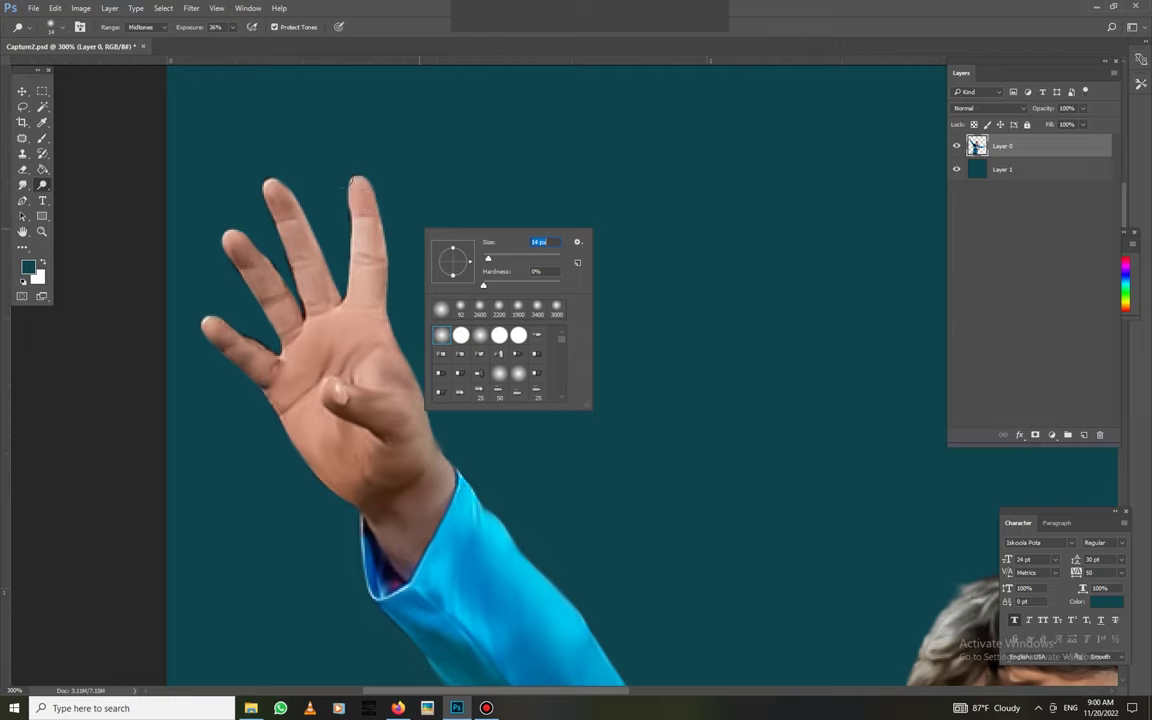
key(Return)
Dodge the middle finger, little finger and palm near the thumb base
drag(228, 218, 255, 264)
drag(229, 315, 214, 322)
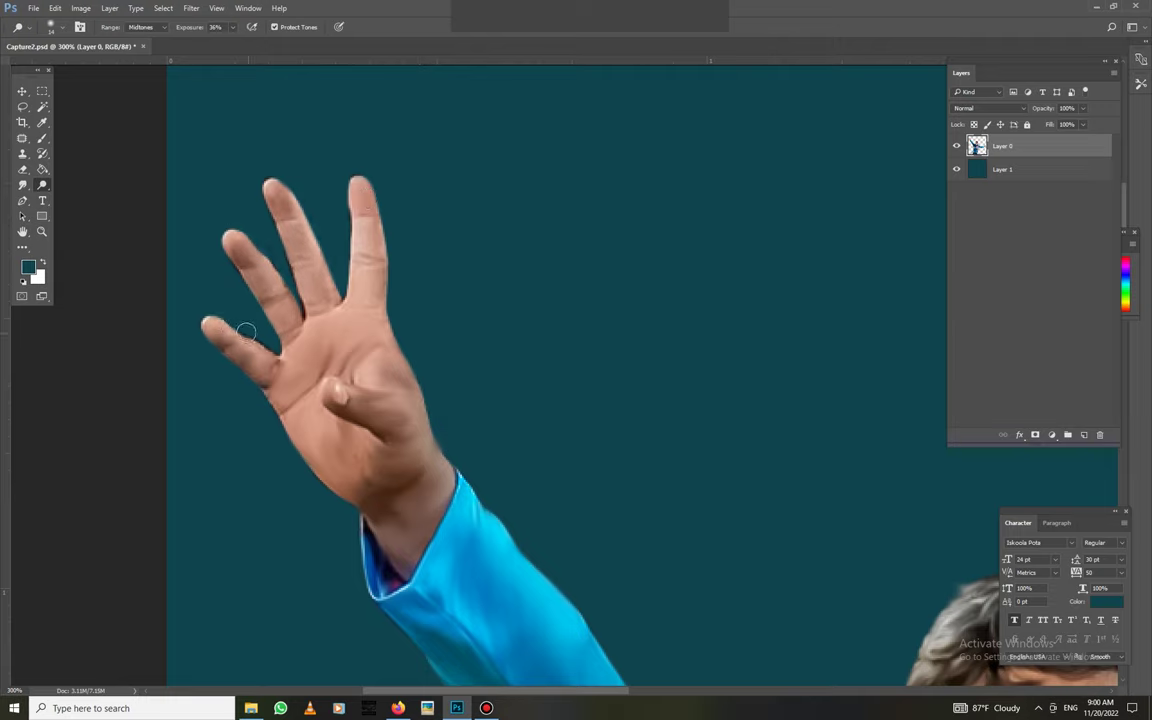
mouse_move(388, 344)
mouse_down()
mouse_move(406, 342)
mouse_move(427, 399)
mouse_up()
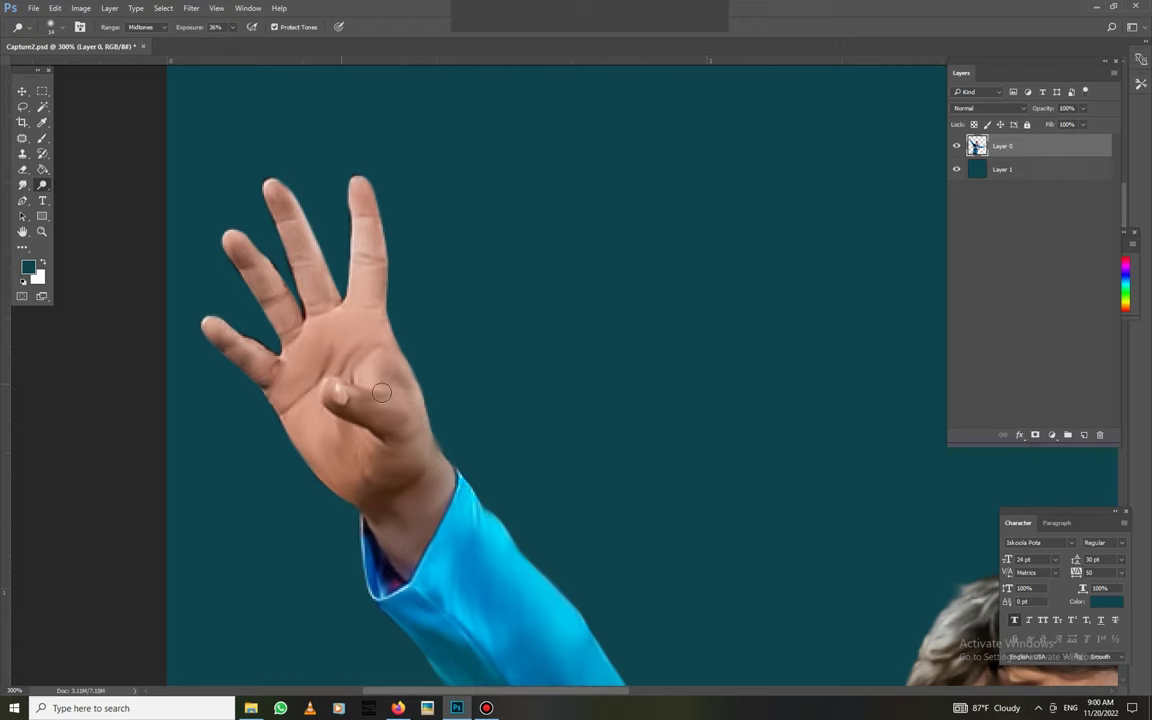
Bring the face and jersey into view and set the brush to 42 px
scroll(390, 332, down, 5)
scroll(390, 332, right, 3)
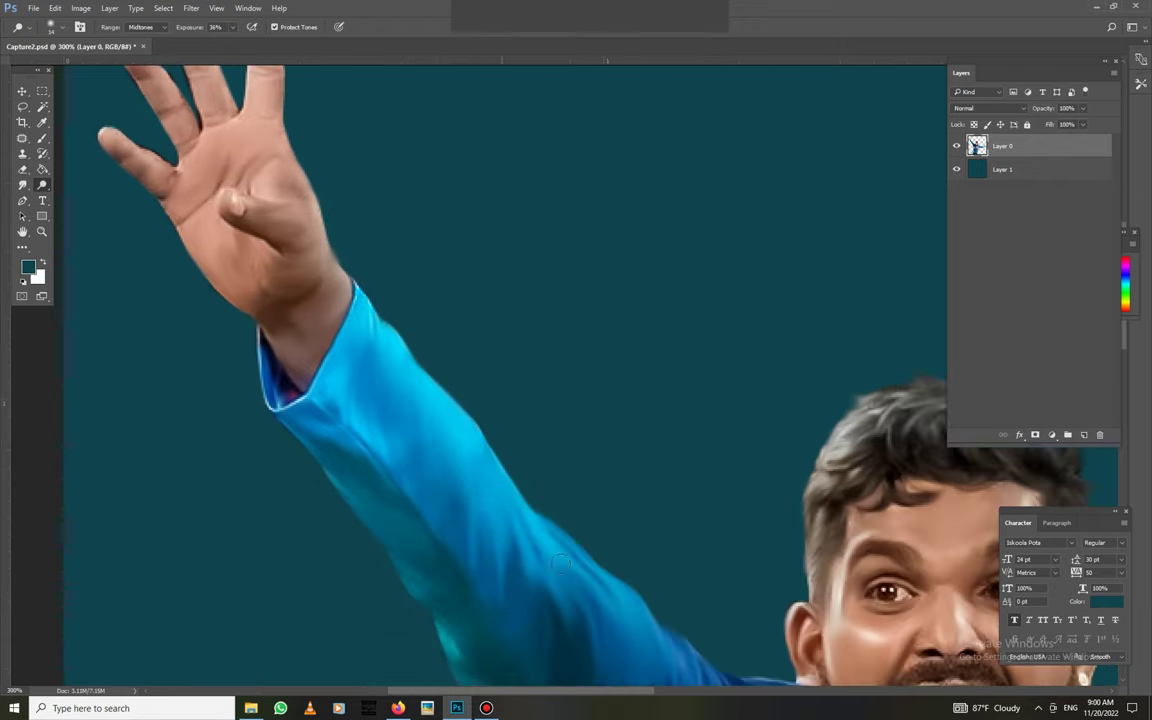
drag(606, 575, 485, 261)
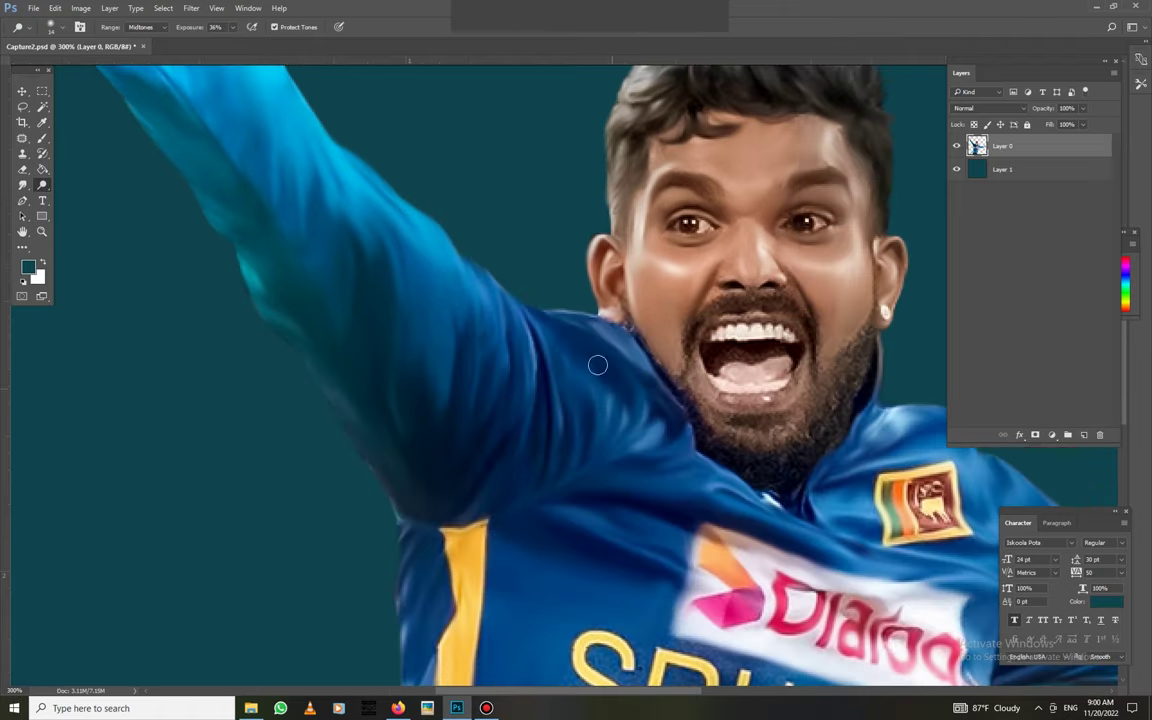
scroll(610, 380, down, 3)
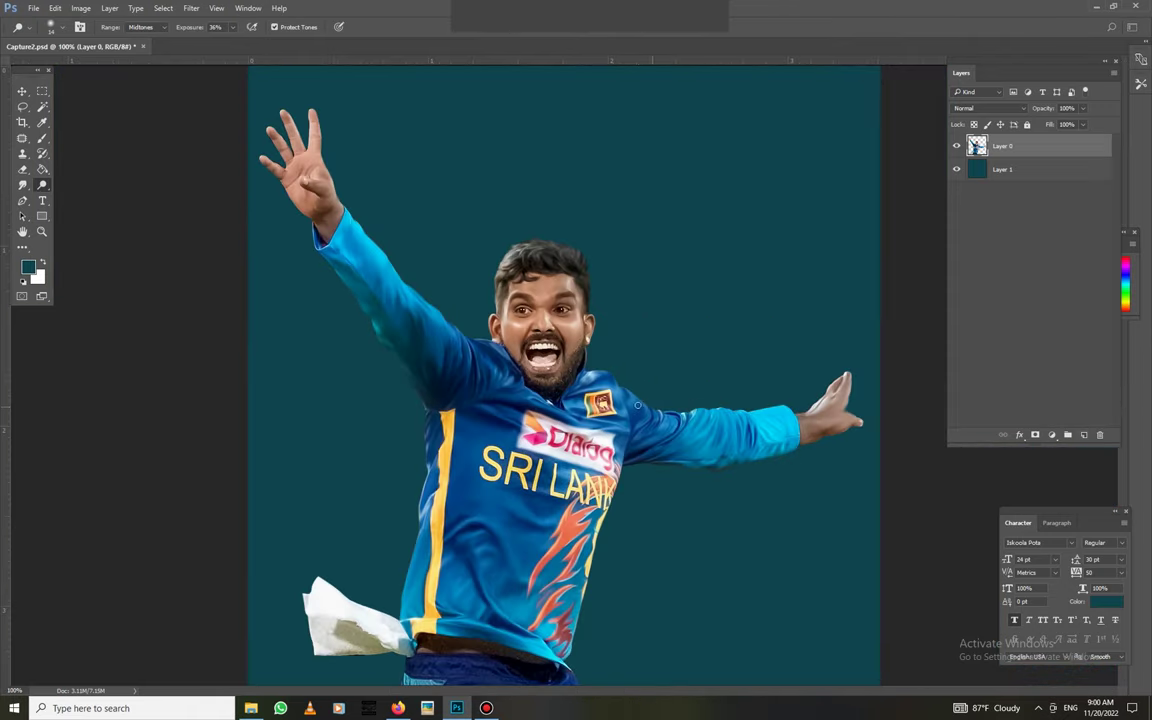
right_click(640, 405)
key(Return)
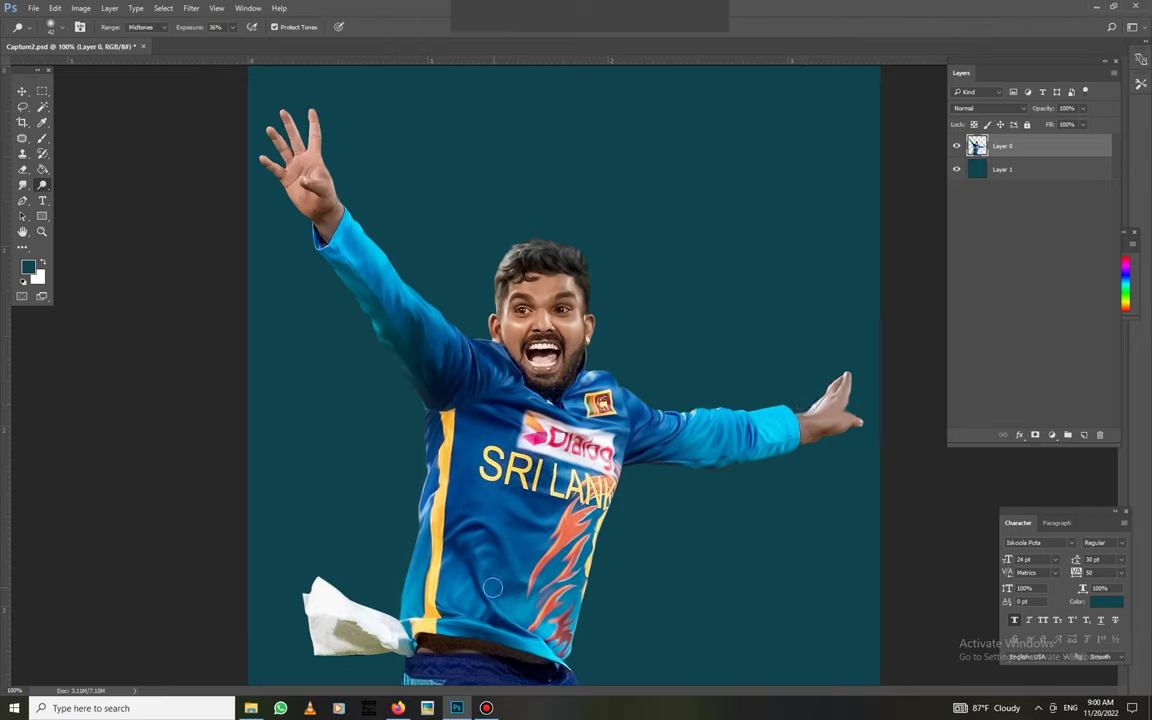
Tint the cricketer toward cyan with Color Balance Cyan -30
key(ctrl+b)
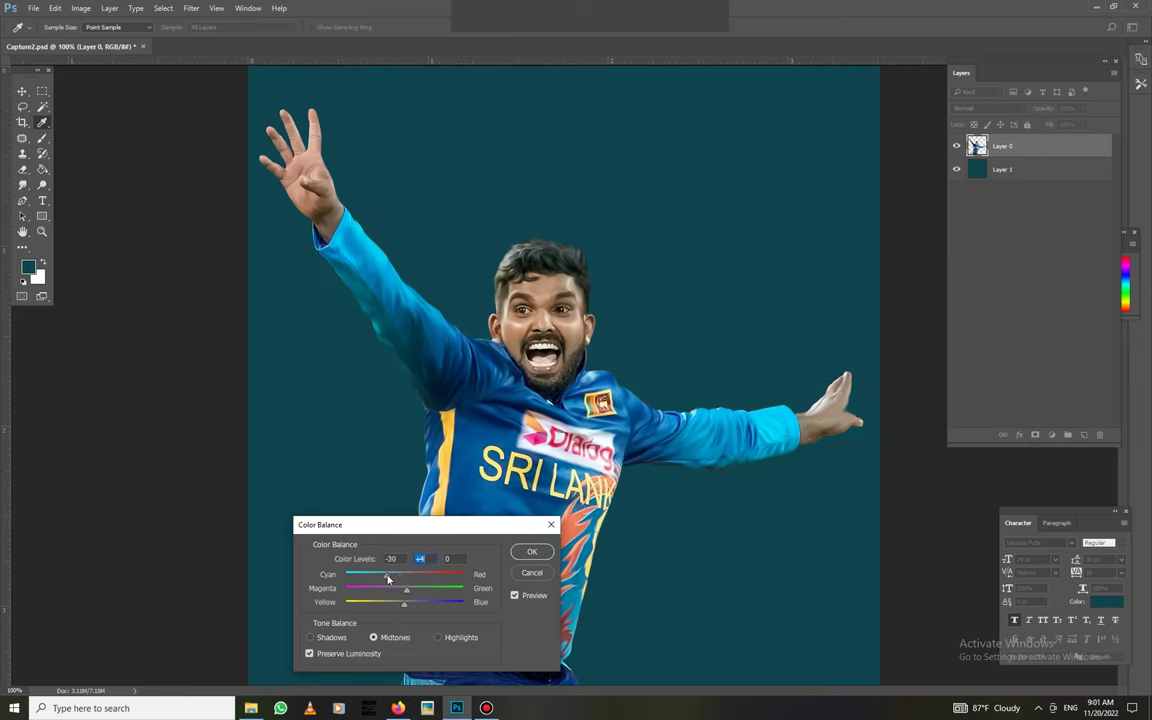
click(533, 557)
key(o)
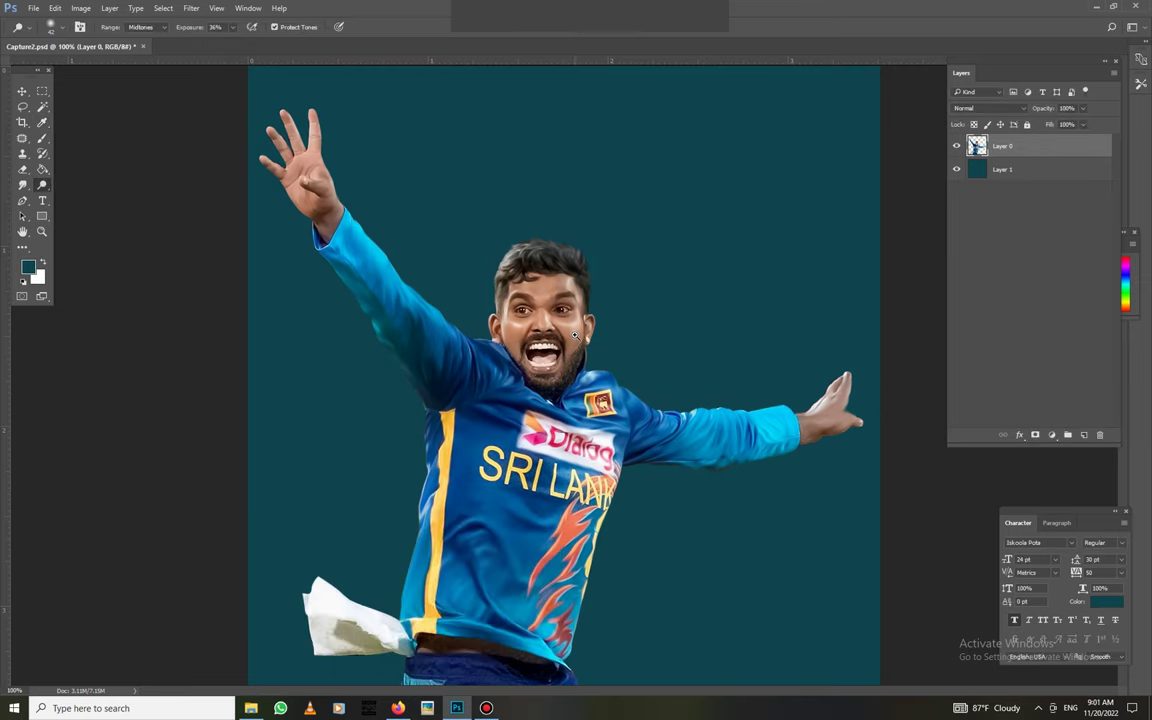
scroll(576, 335, up, 3)
Marquee the left half of the image and copy it onto a new layer
key(m)
drag(385, 158, 590, 437)
scroll(700, 390, down, 3)
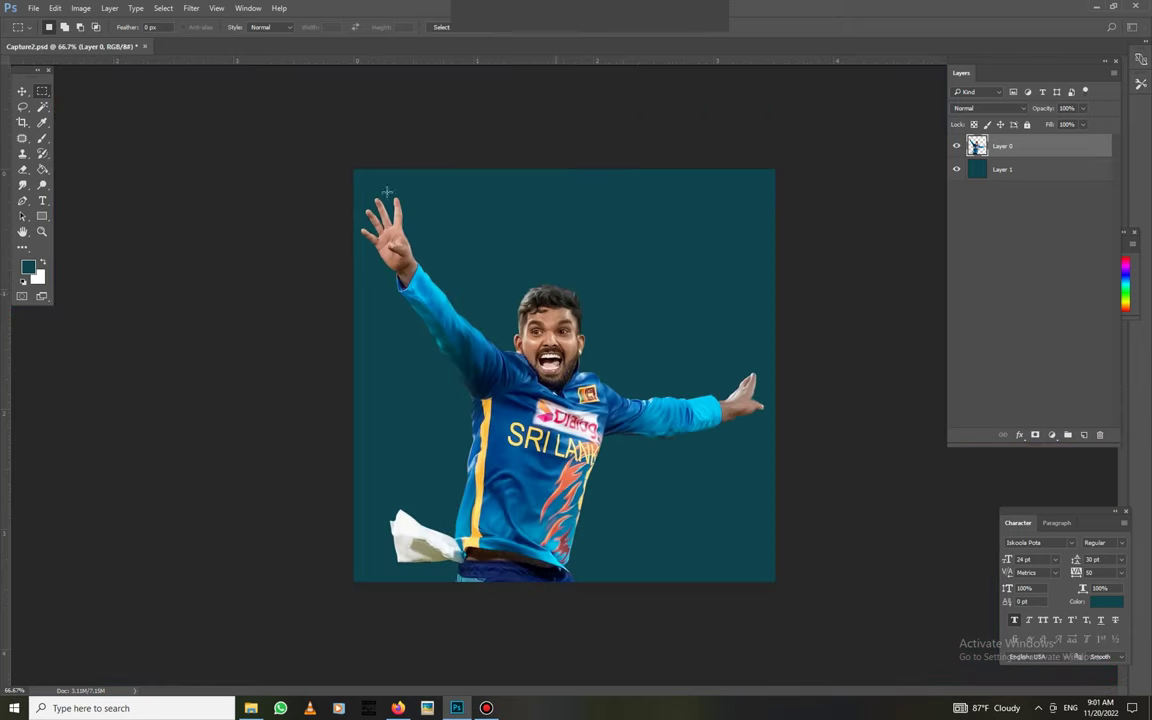
drag(334, 175, 568, 605)
right_click(527, 411)
click(583, 513)
Warm the copied layer with Color Balance +36/-21/+12
key(ctrl+b)
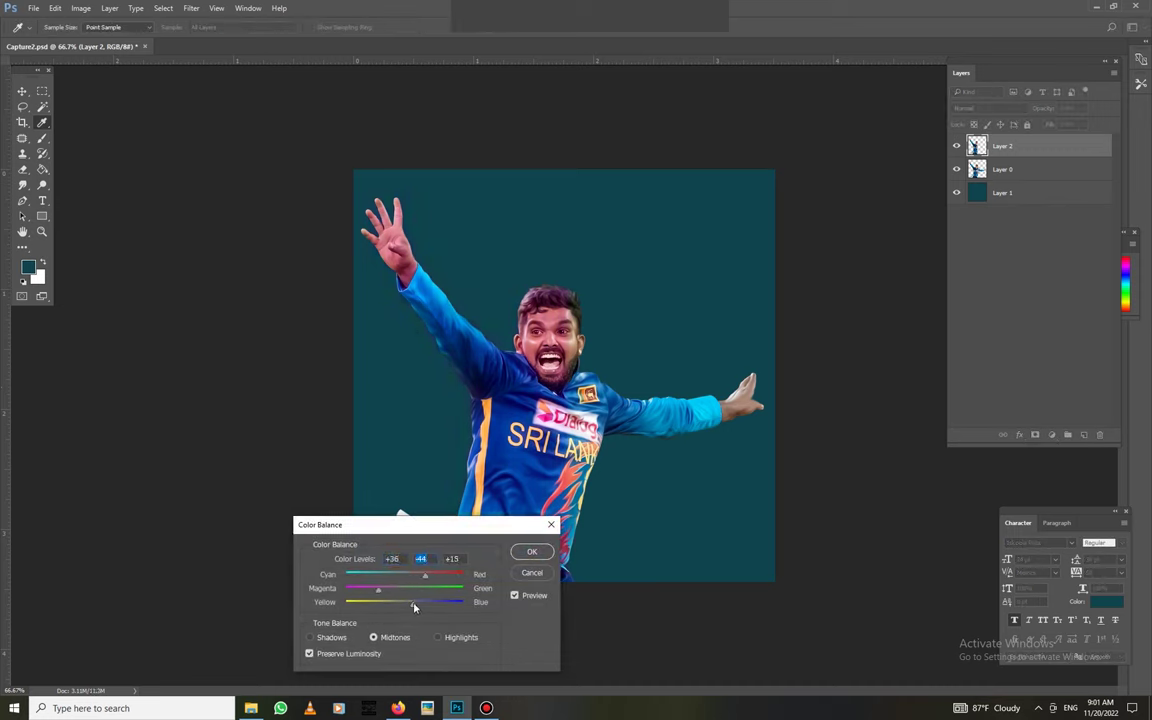
click(528, 553)
key(e)
right_click(548, 352)
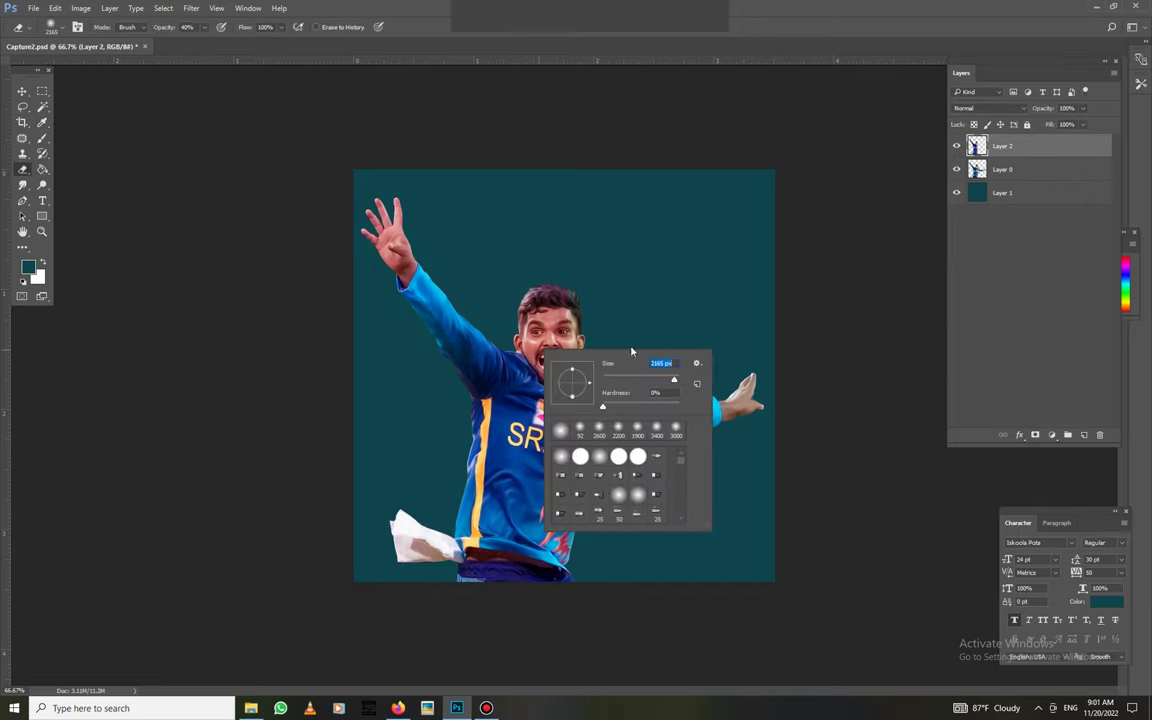
Set the Eraser to 400 px at 88% opacity, then delete Layer 2 and view at 100%
text(400)
key(Return)
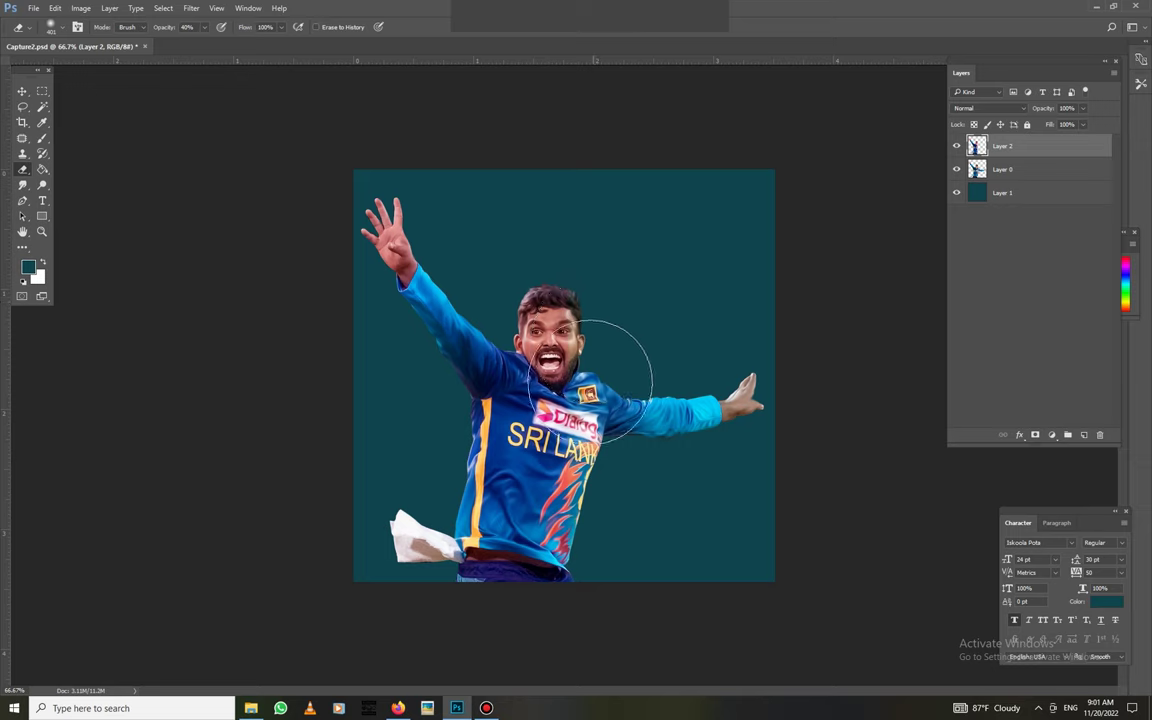
click(206, 27)
drag(201, 41, 230, 41)
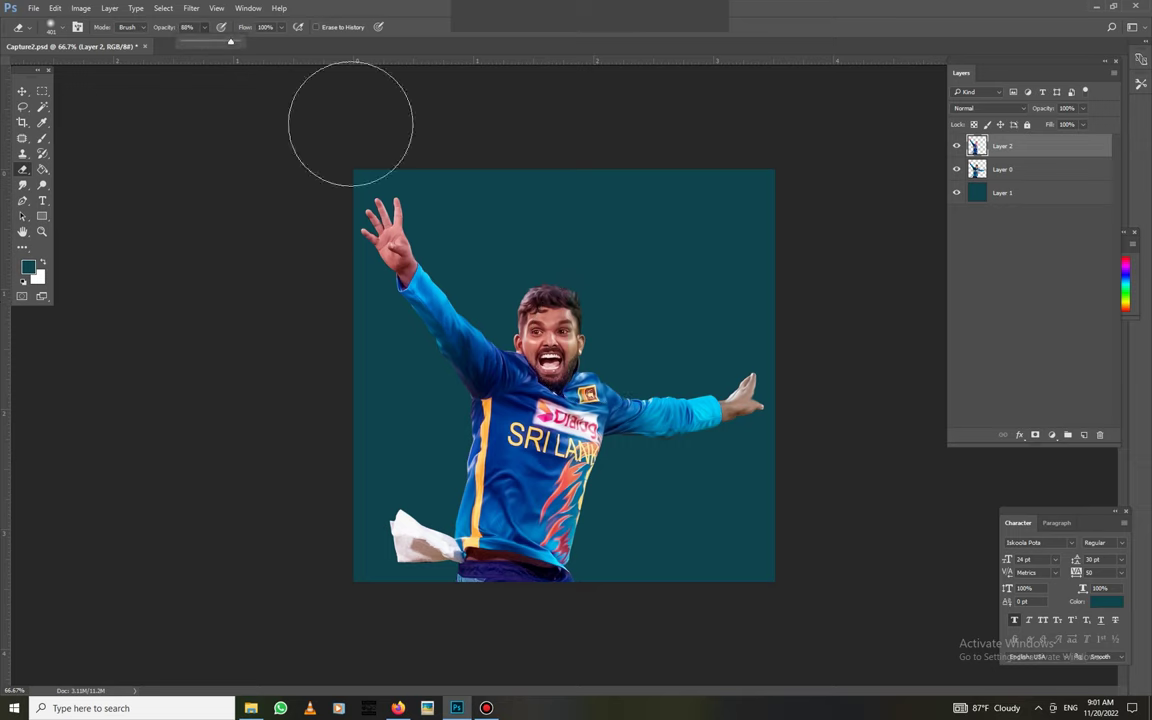
click(583, 330)
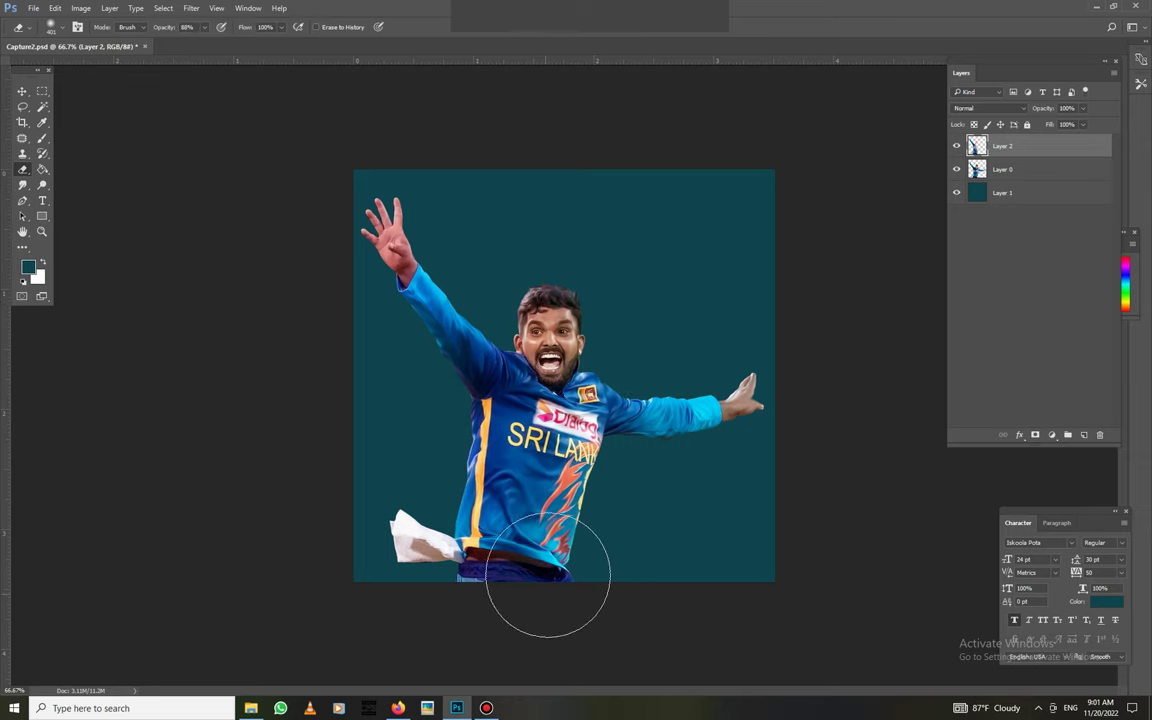
right_click(580, 422)
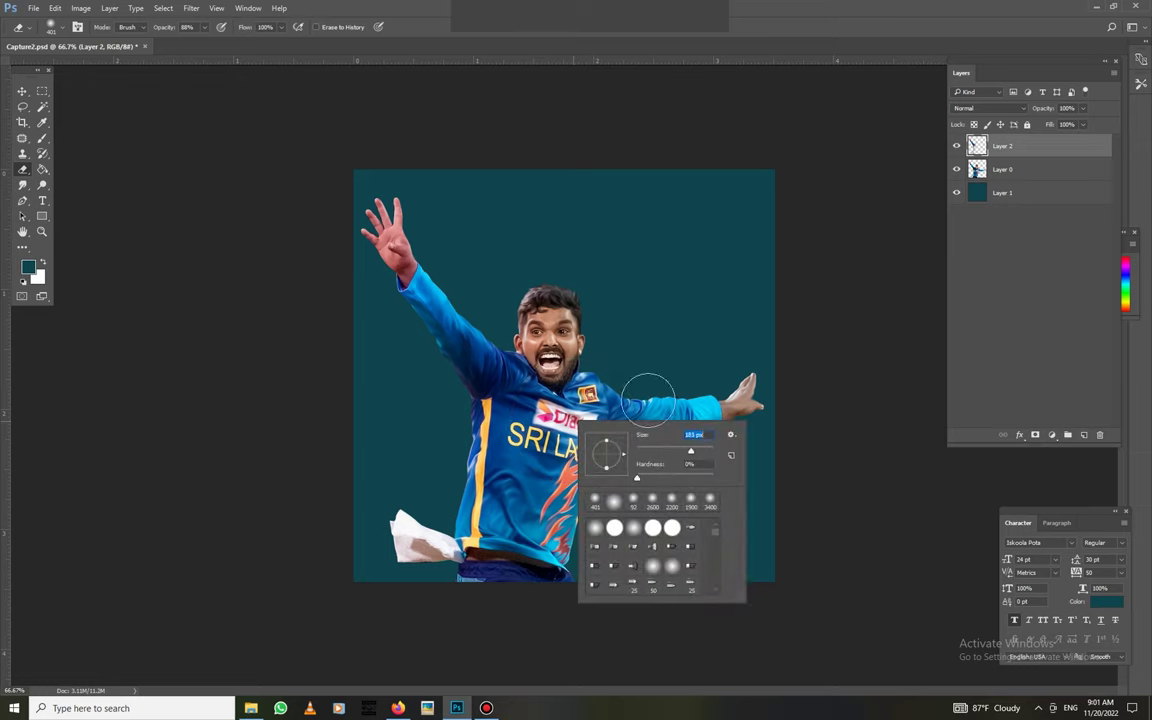
key(Return)
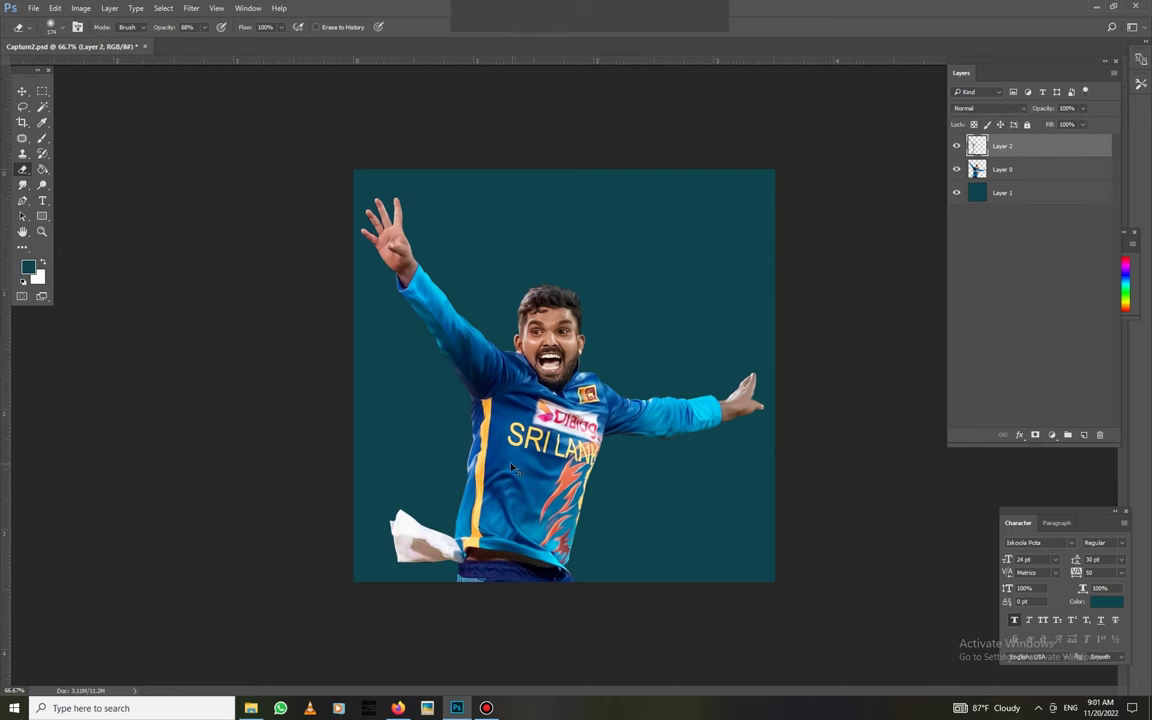
key(ctrl+plus)
key(Delete)
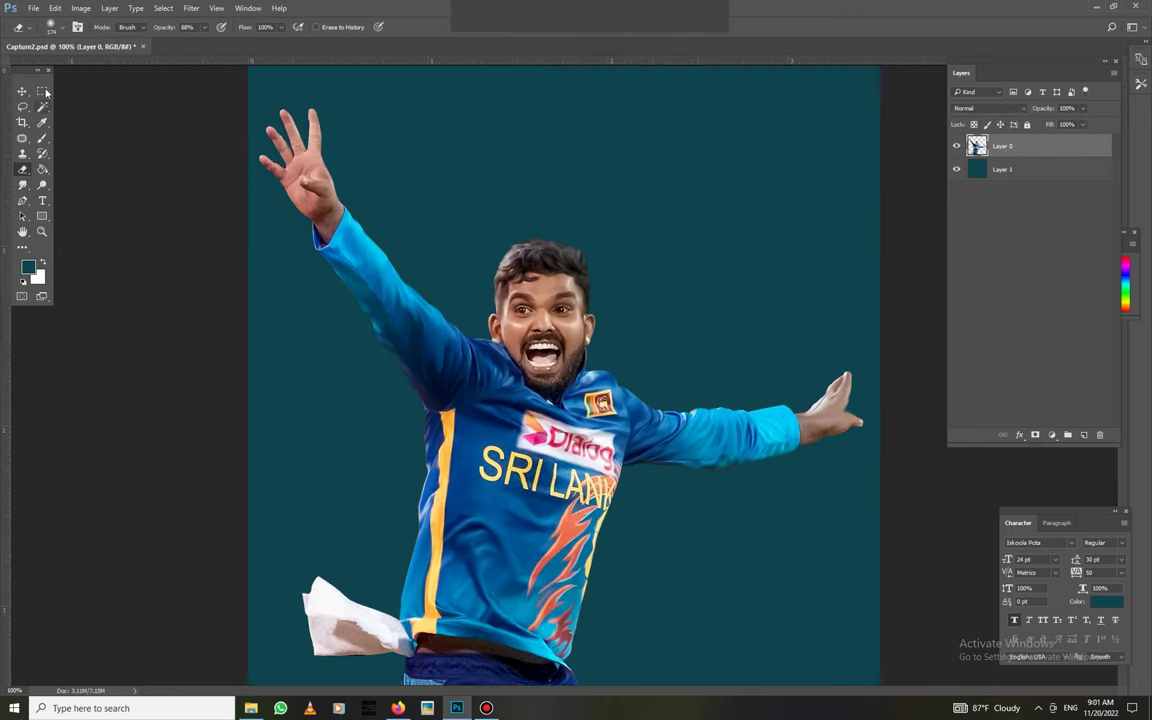
Copy the area around the right arm to a new layer and colour-balance it
click(42, 91)
drag(594, 337, 852, 444)
right_click(800, 425)
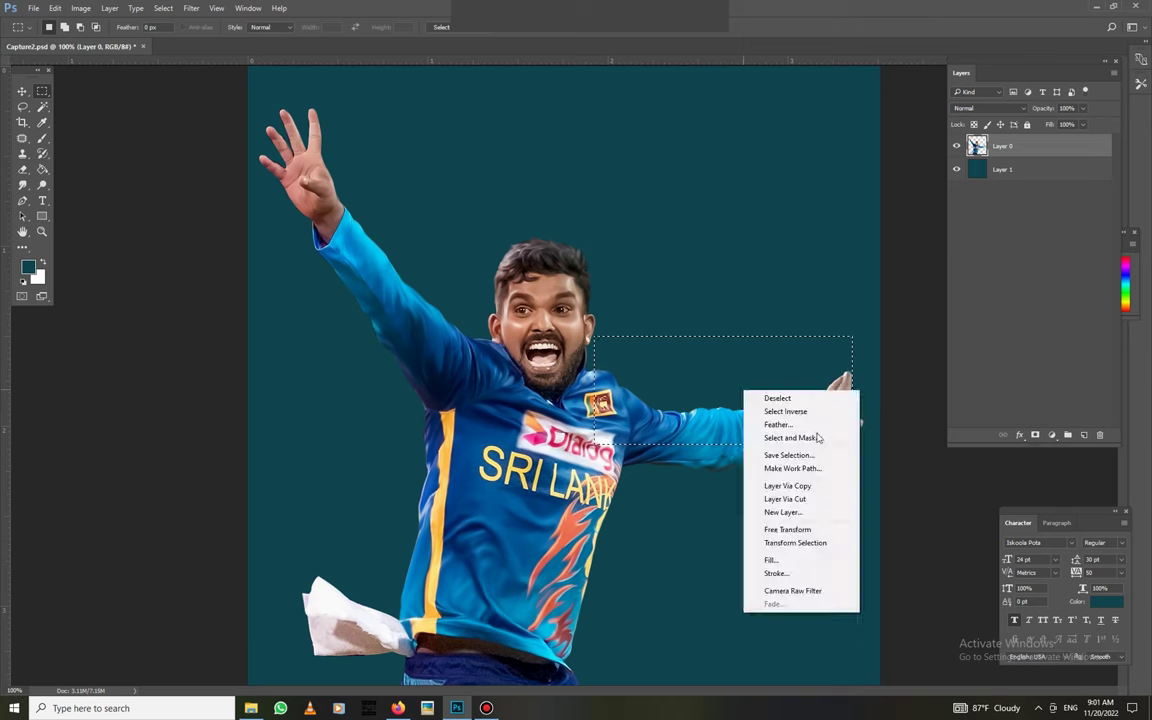
click(787, 485)
key(ctrl+b)
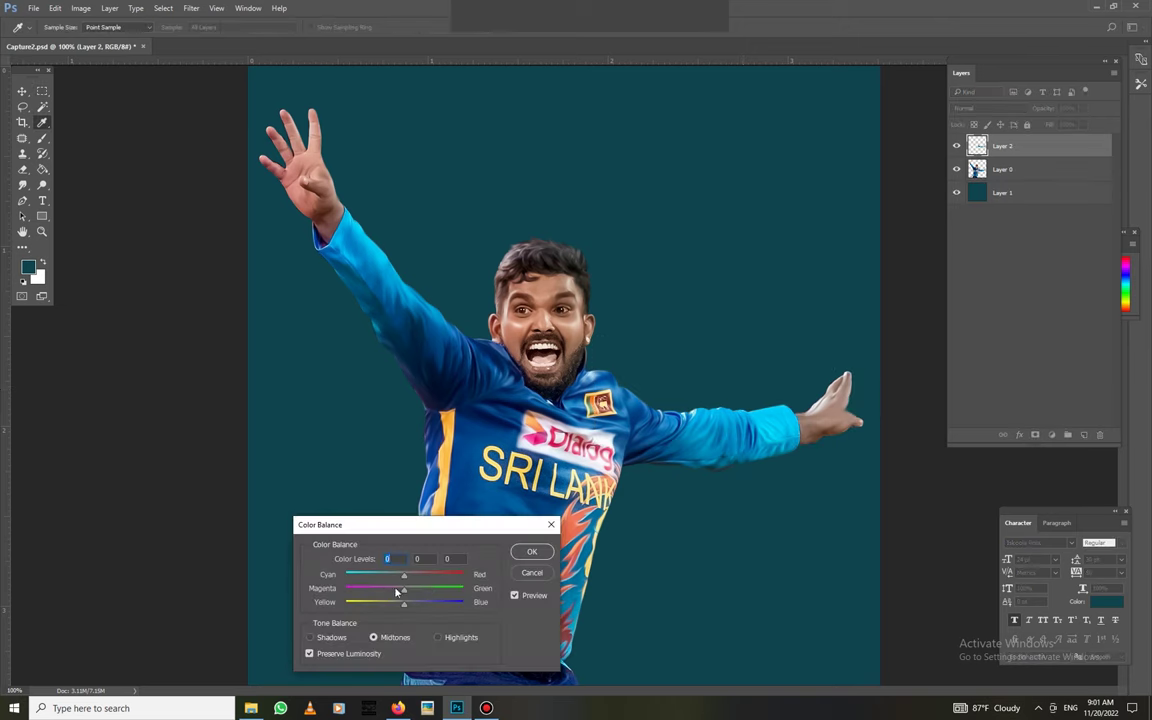
click(532, 552)
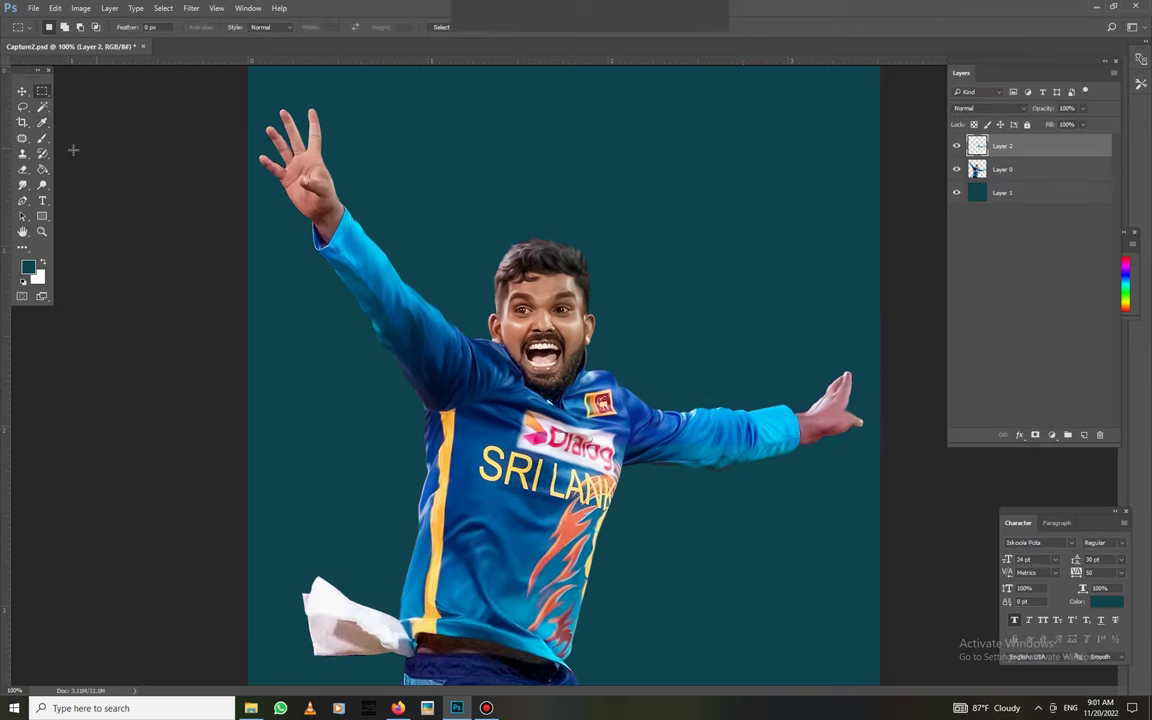
Shrink the Eraser to 111 px and merge the copied layer down
key(e)
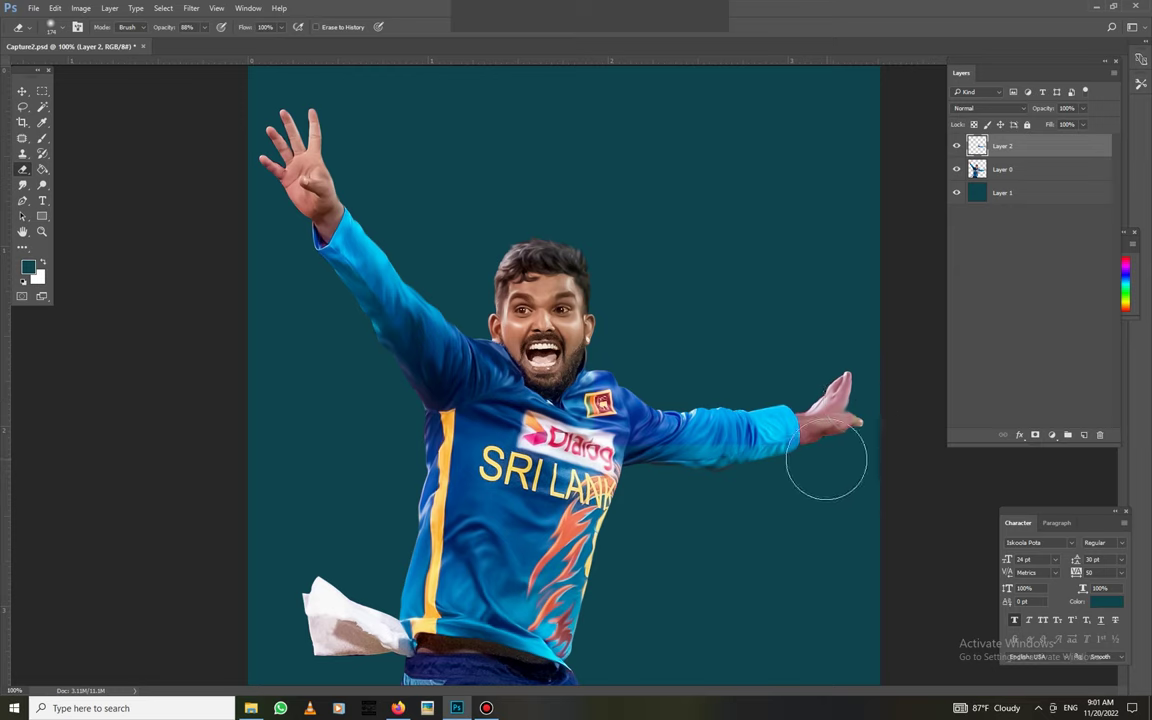
right_click(850, 455)
drag(925, 478, 905, 478)
key(Return)
key(ctrl+e)
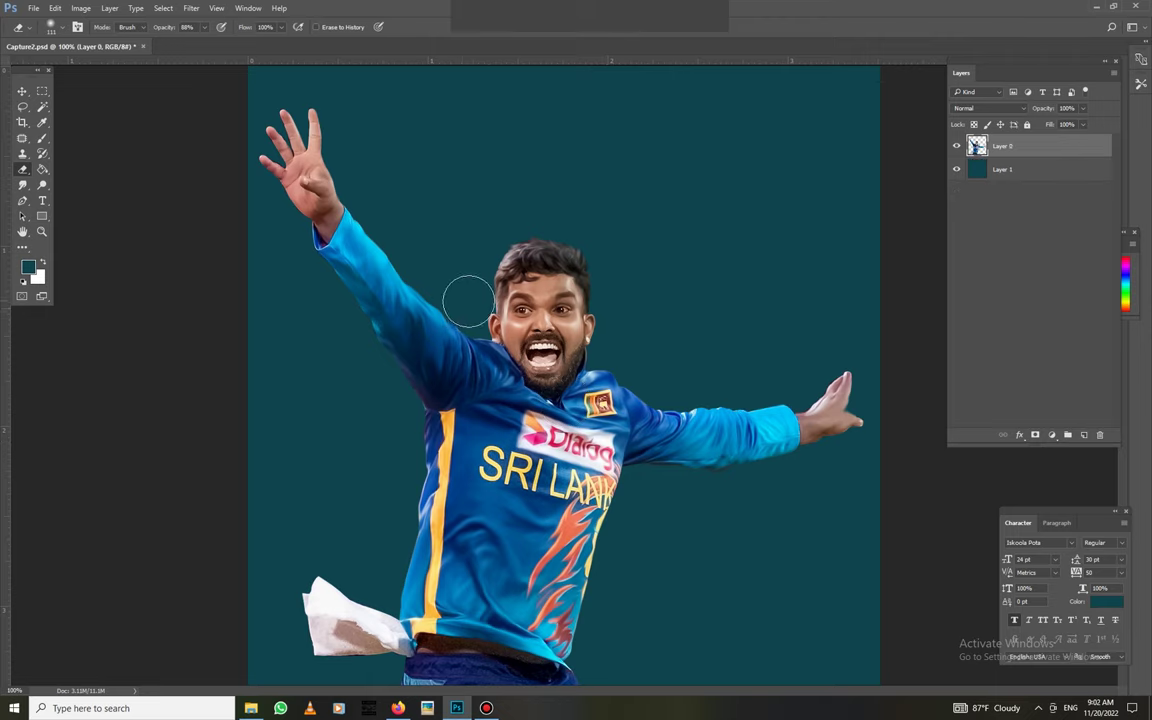
key(ctrl+minus)
Copy the right half to a new layer and shift it yellow with Blue -33
key(m)
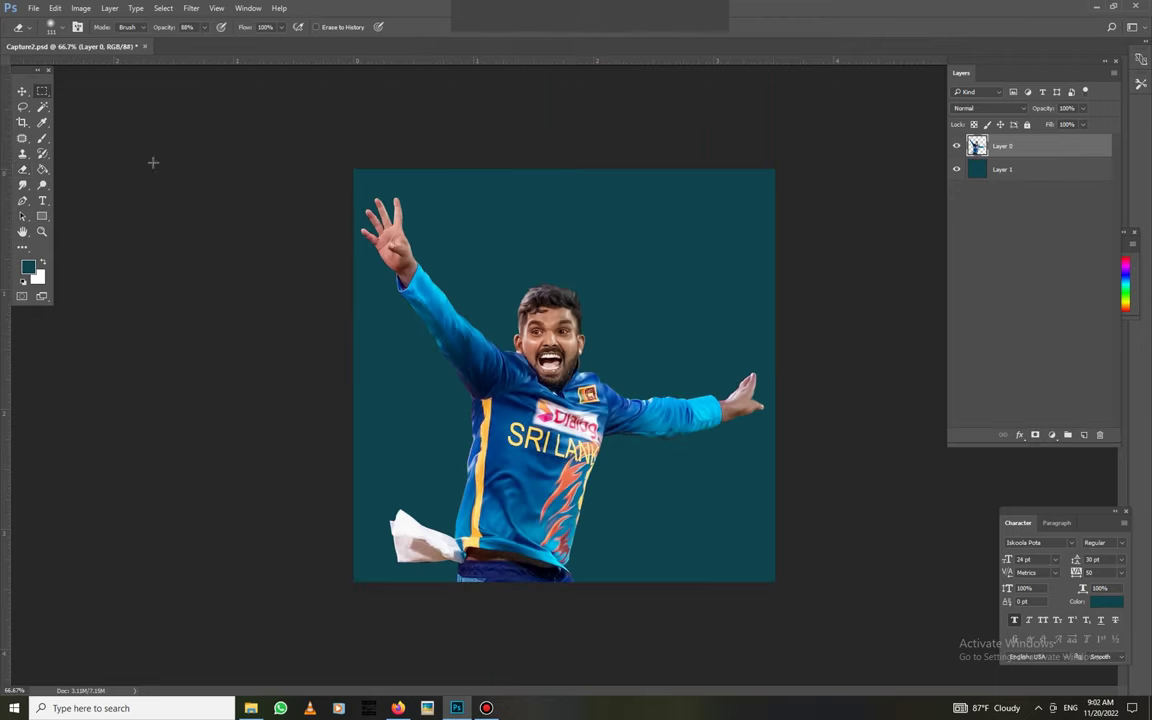
mouse_move(538, 272)
mouse_down()
mouse_move(673, 528)
mouse_move(771, 578)
mouse_up()
right_click(589, 357)
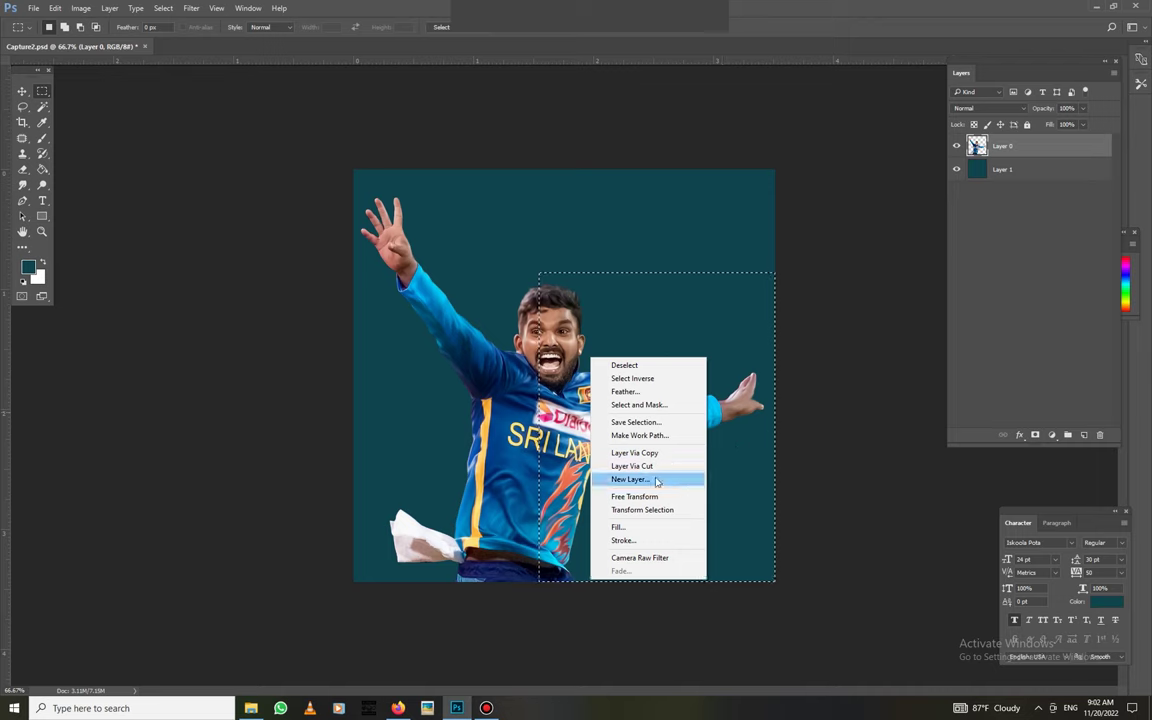
click(655, 479)
key(ctrl+b)
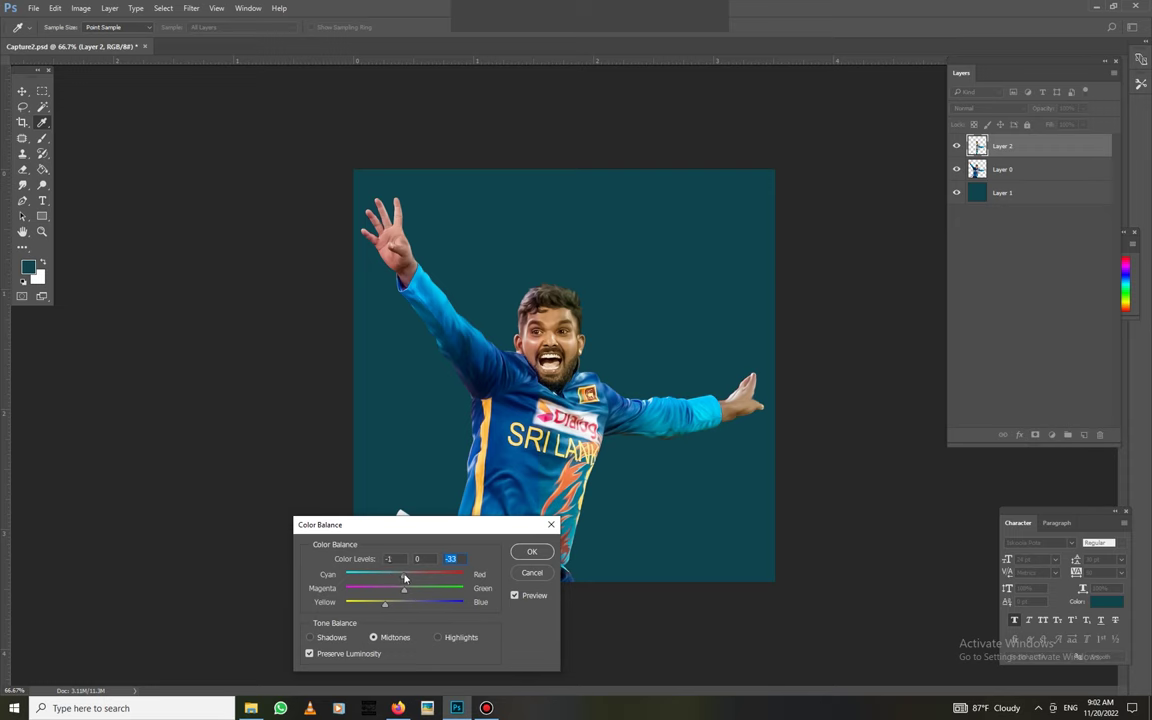
click(530, 556)
Merge the yellow-shifted copy down into the cricketer layer
key(e)
key(ctrl+plus)
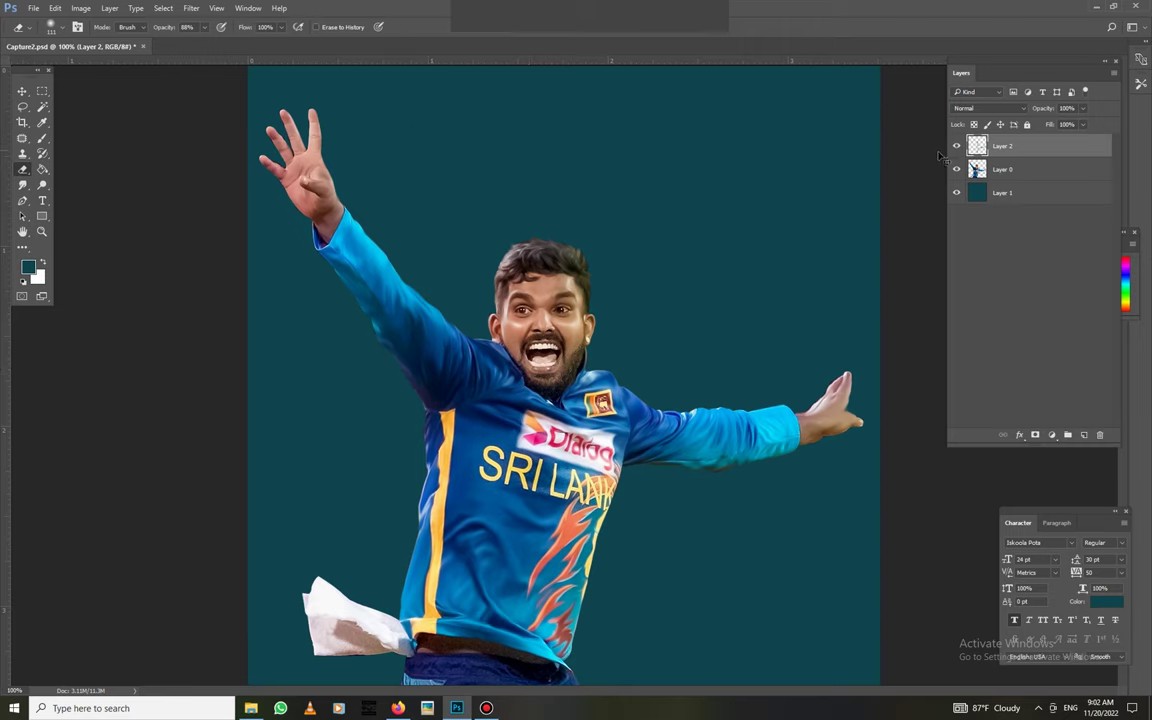
key(ctrl+e)
key(ctrl+minus)
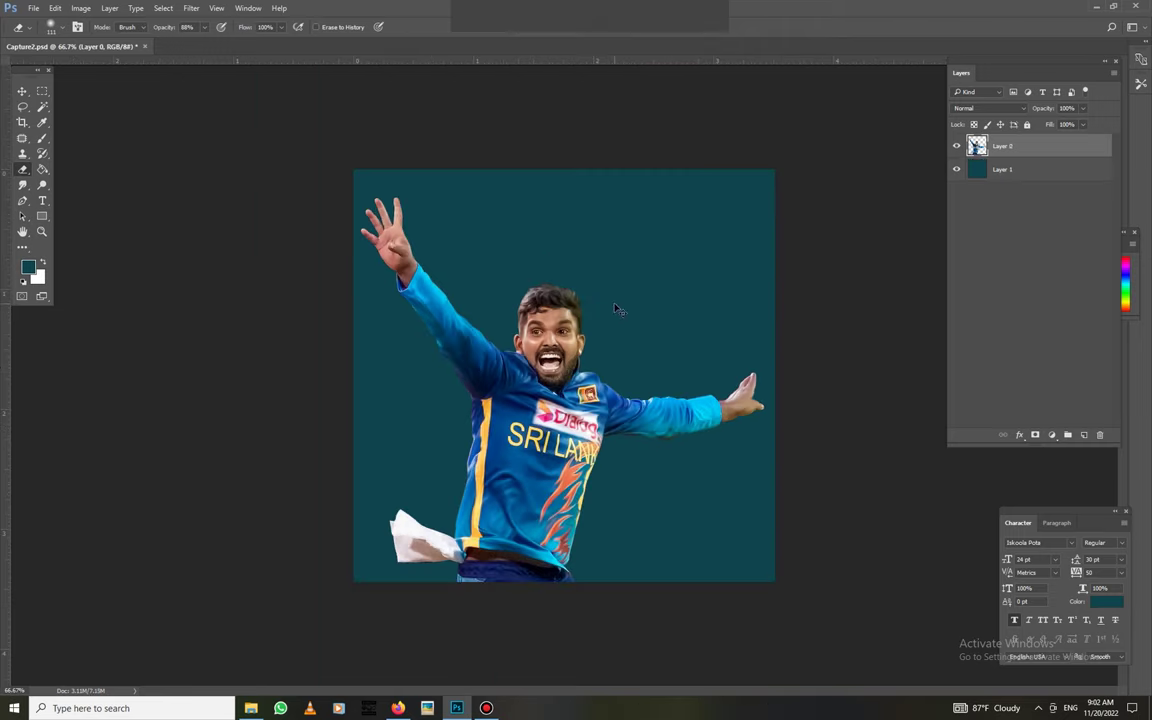
In Camera Raw's Color Mixer, raise saturation about +28 to +41 for six hues
key(ctrl+shift+a)
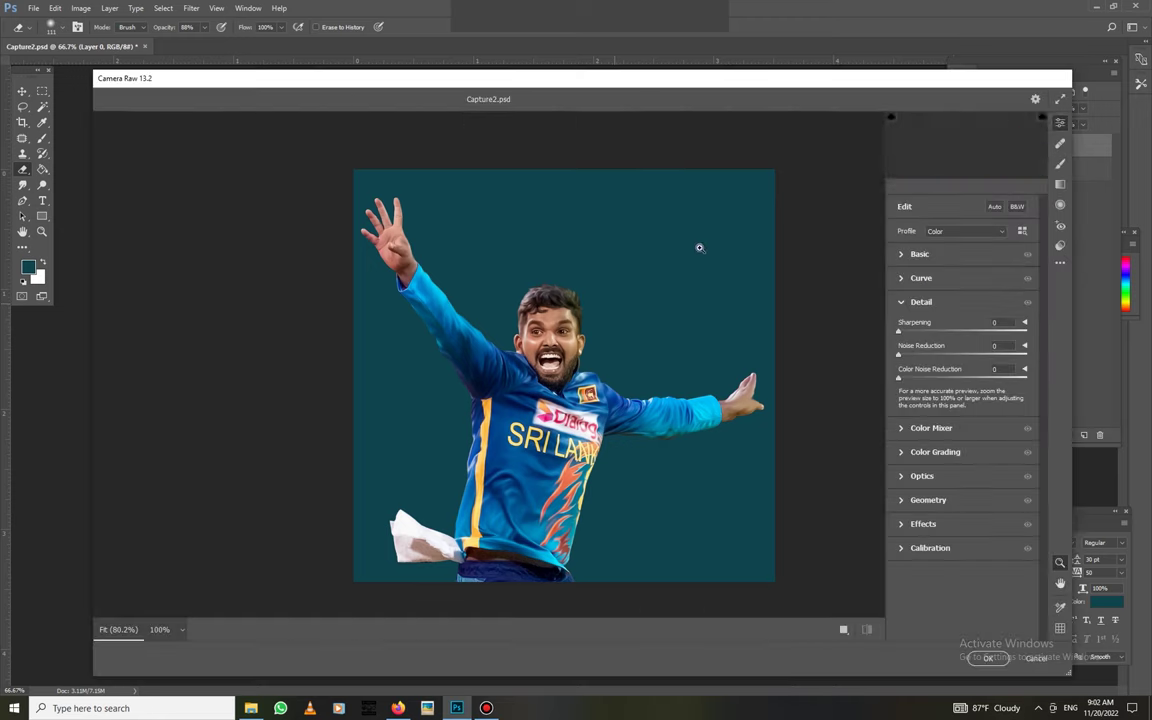
click(942, 429)
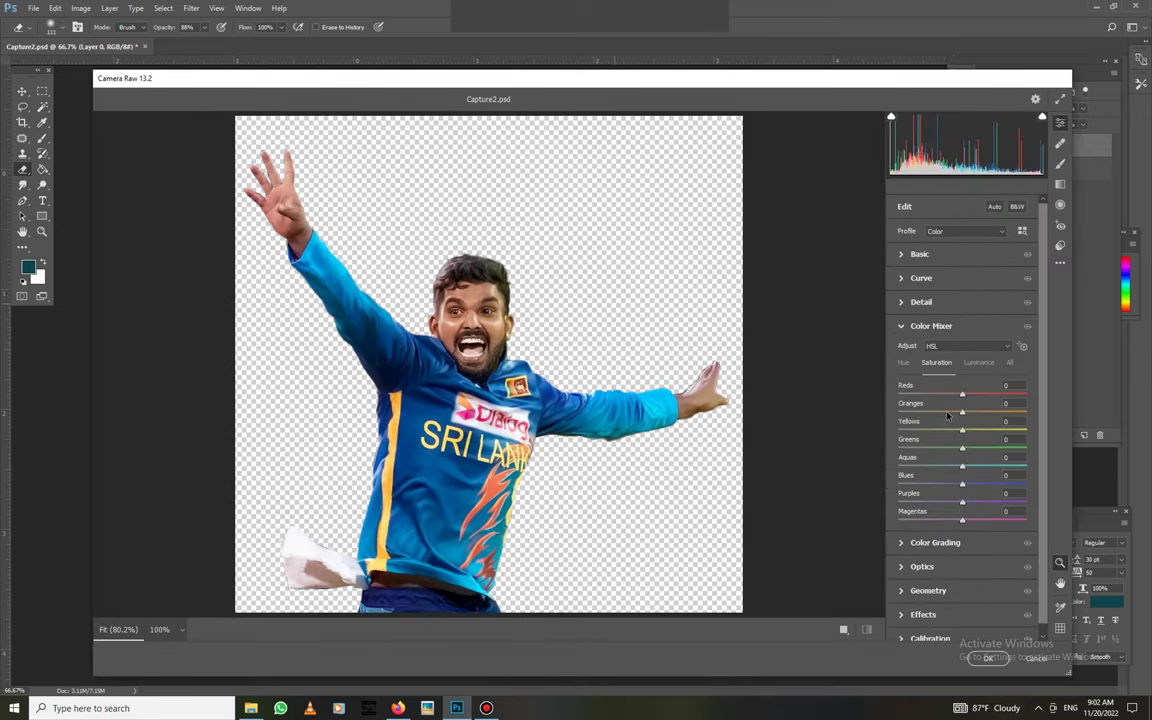
click(980, 394)
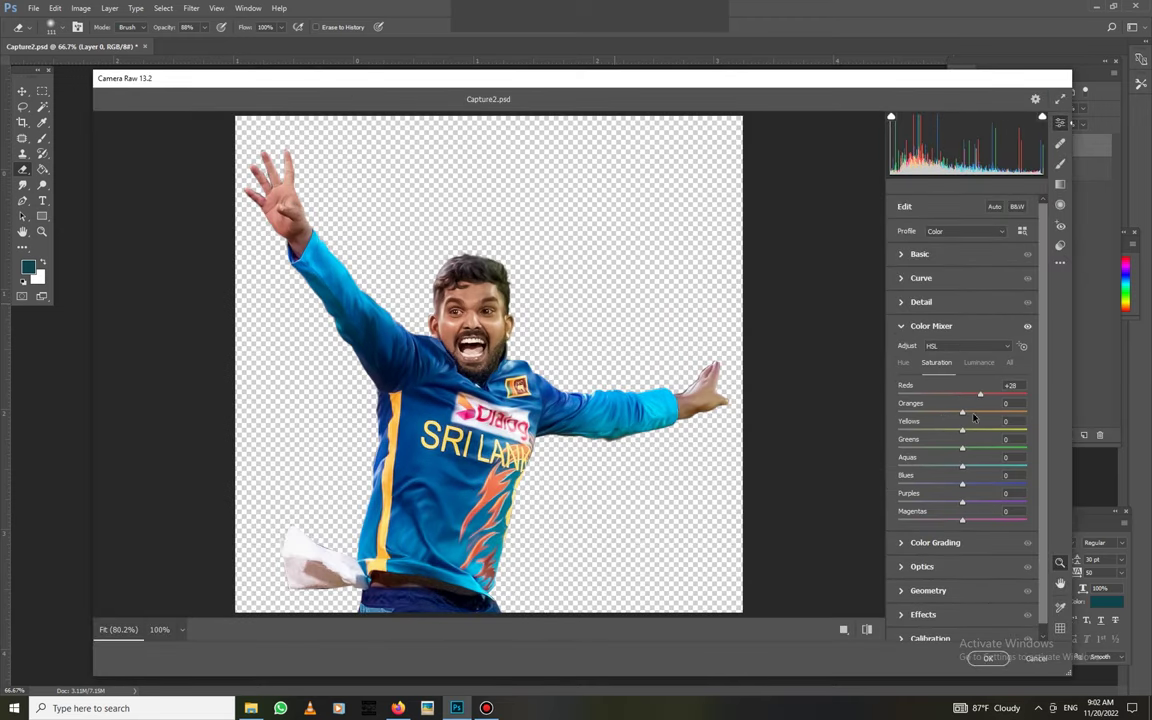
click(987, 466)
click(986, 502)
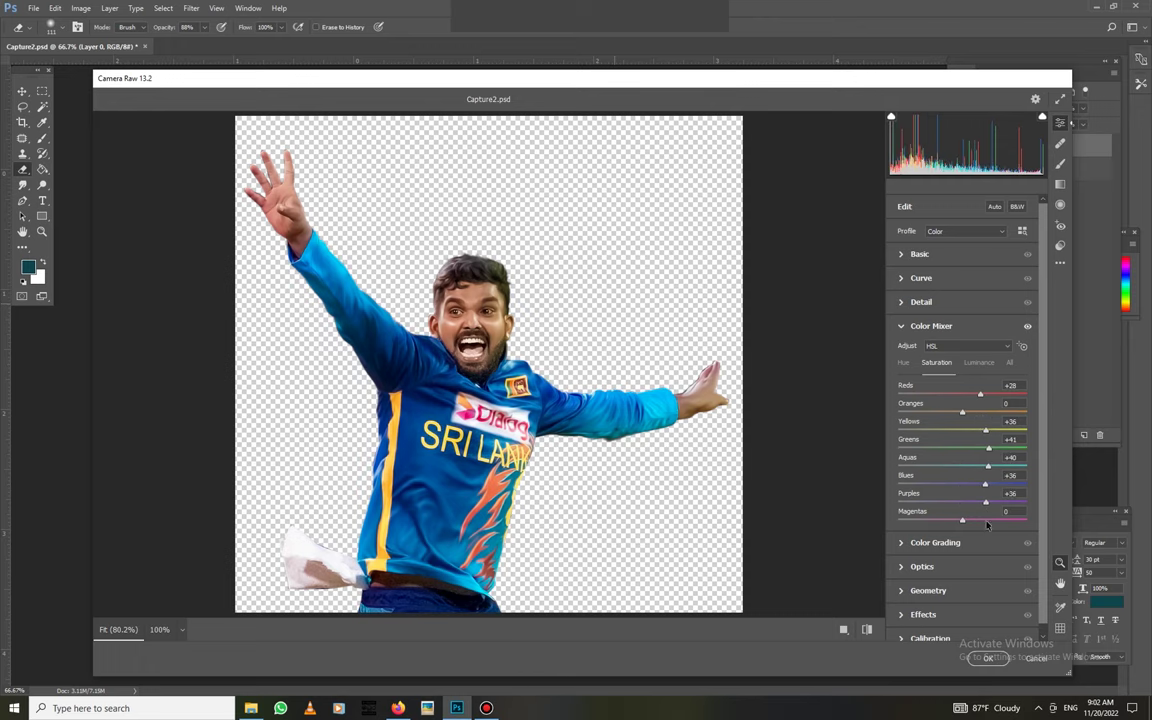
click(1003, 665)
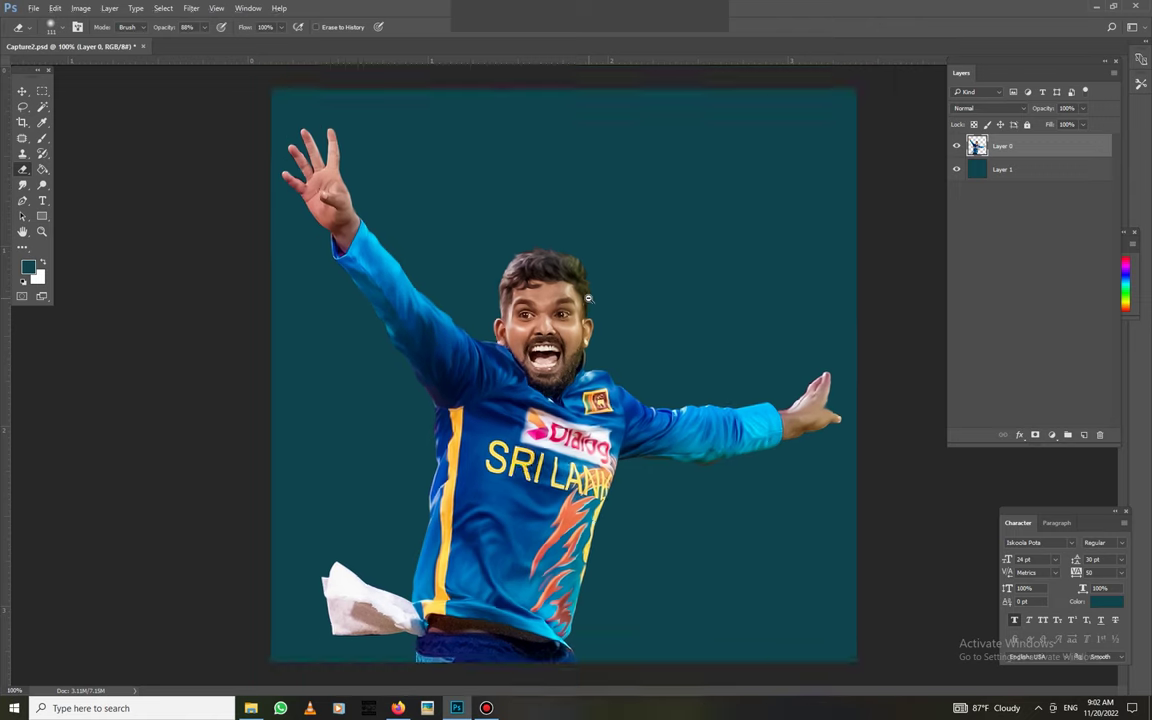
Crop the canvas outward on both the left and right sides
key(ctrl+t)
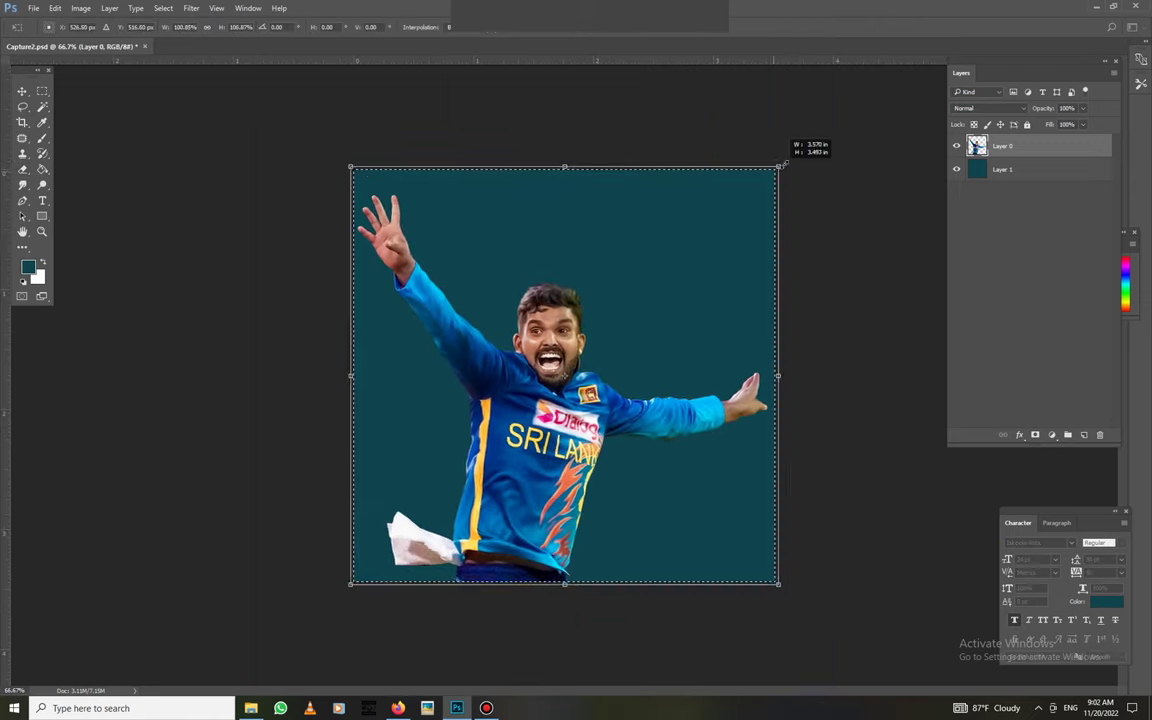
key(Return)
click(42, 91)
click(1005, 176)
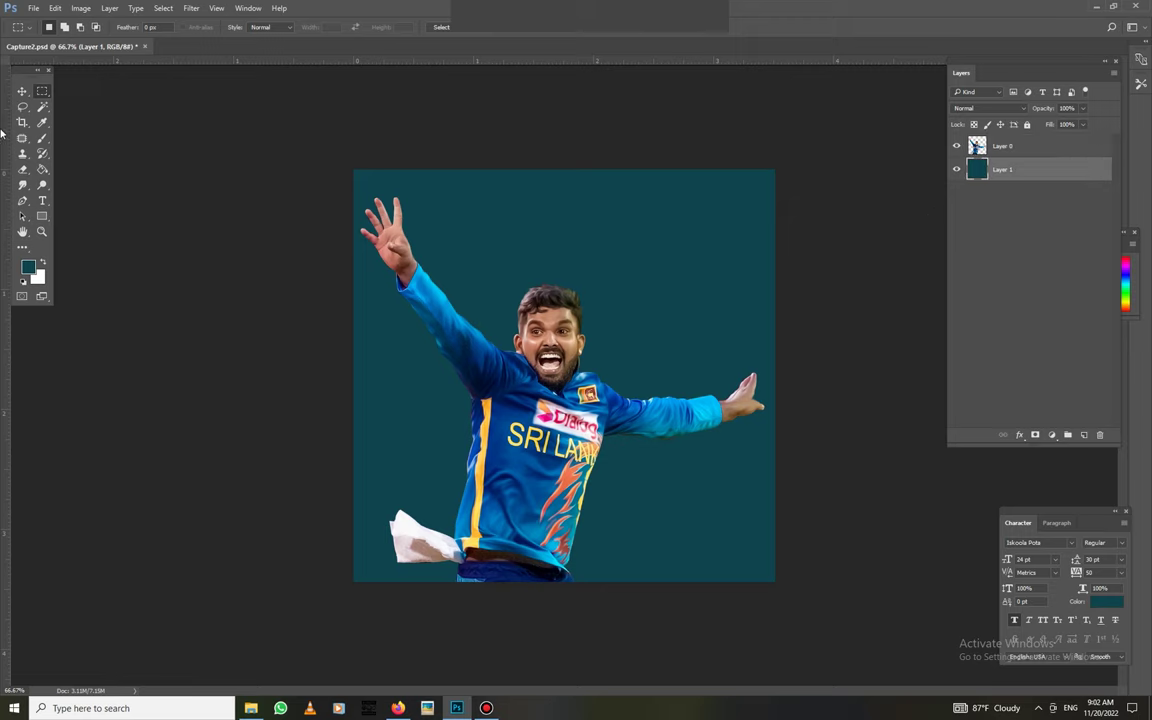
click(22, 122)
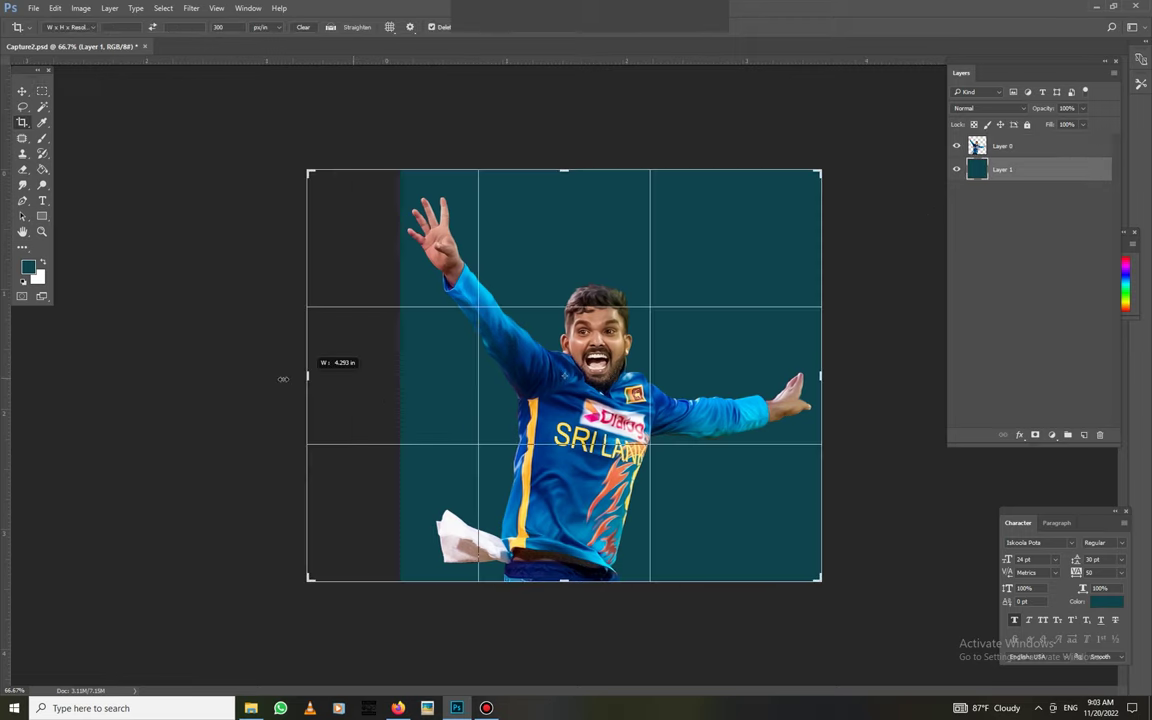
drag(339, 393, 295, 380)
drag(856, 375, 940, 352)
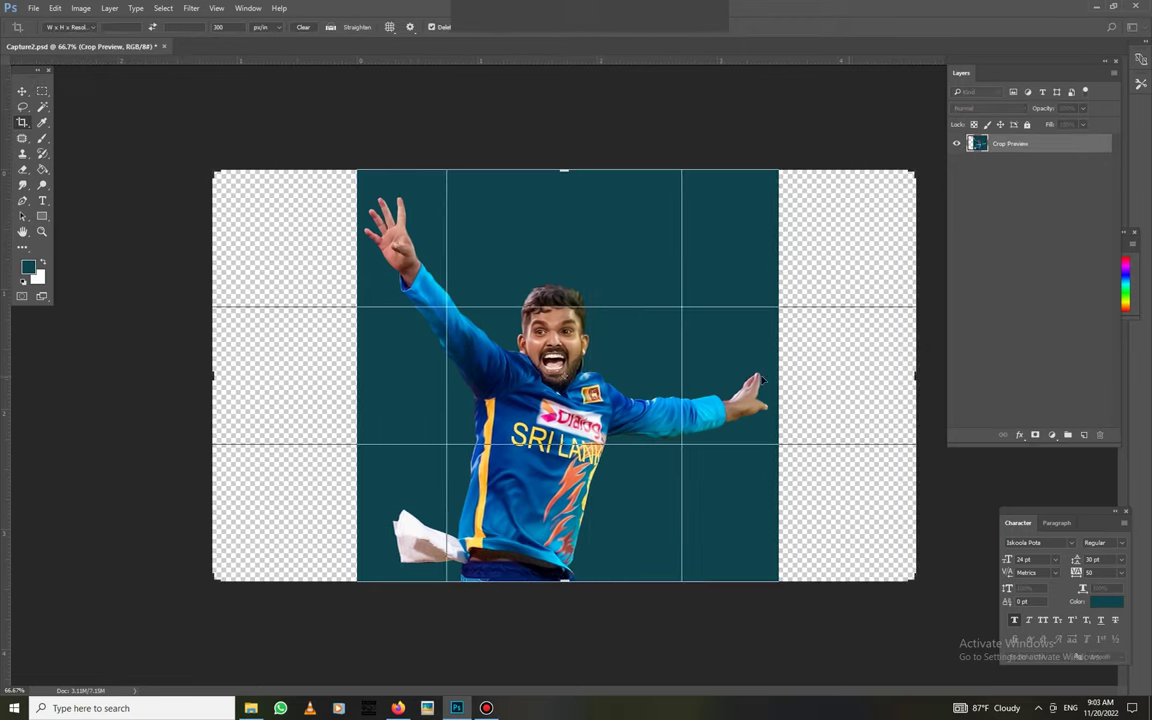
key(Return)
Stretch the teal background layer to fill the new canvas width
click(22, 91)
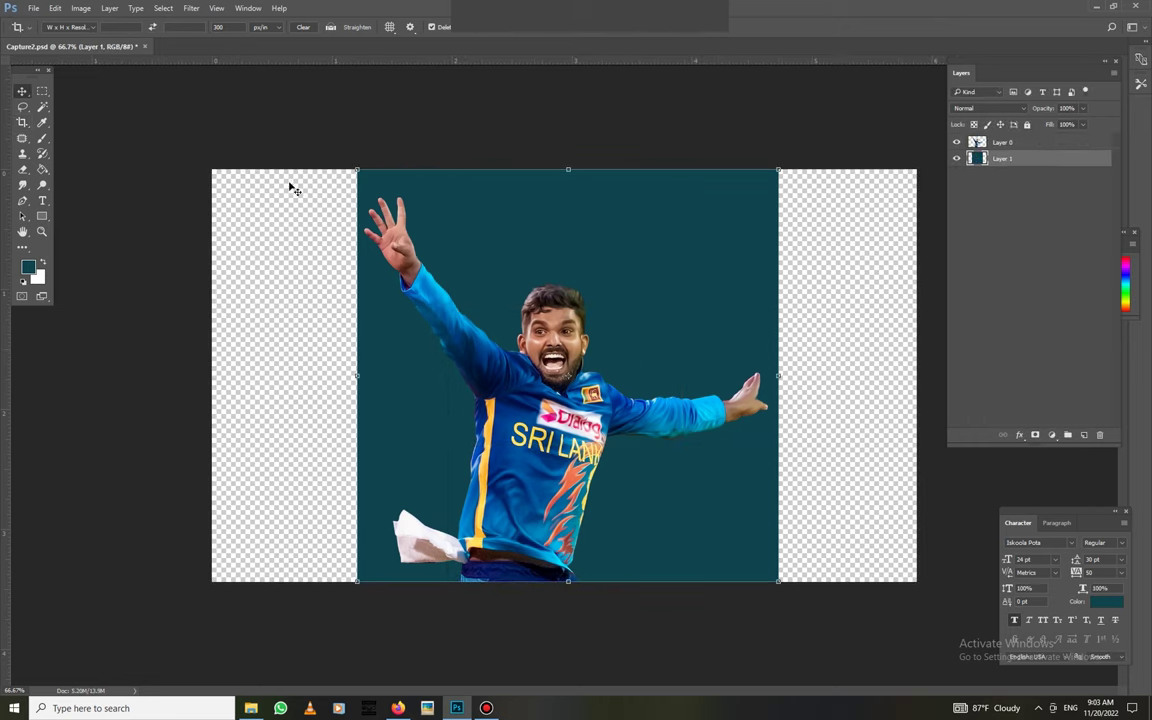
drag(354, 377, 211, 375)
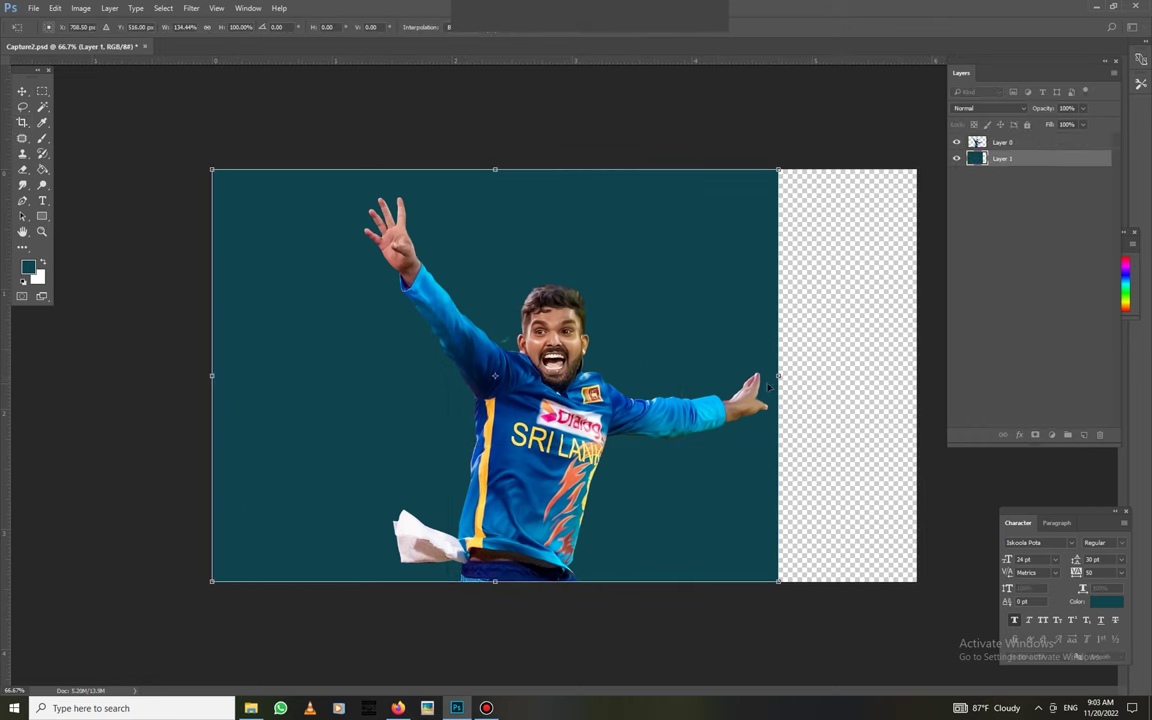
drag(779, 376, 928, 374)
key(Return)
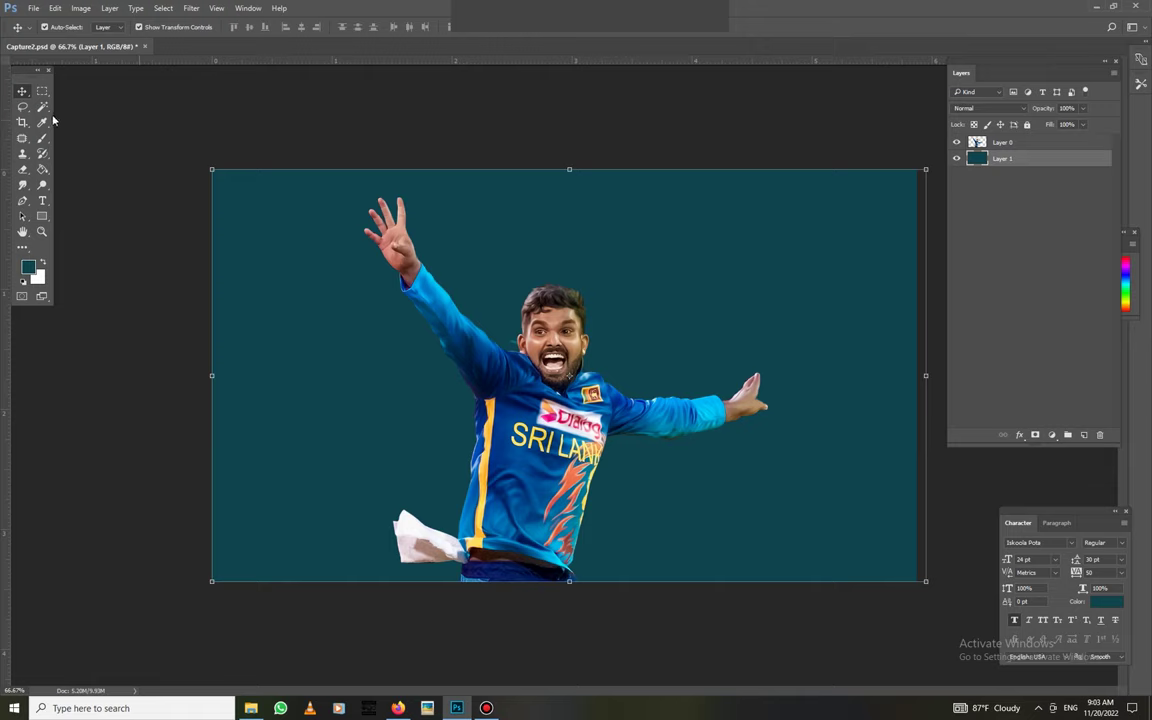
click(42, 91)
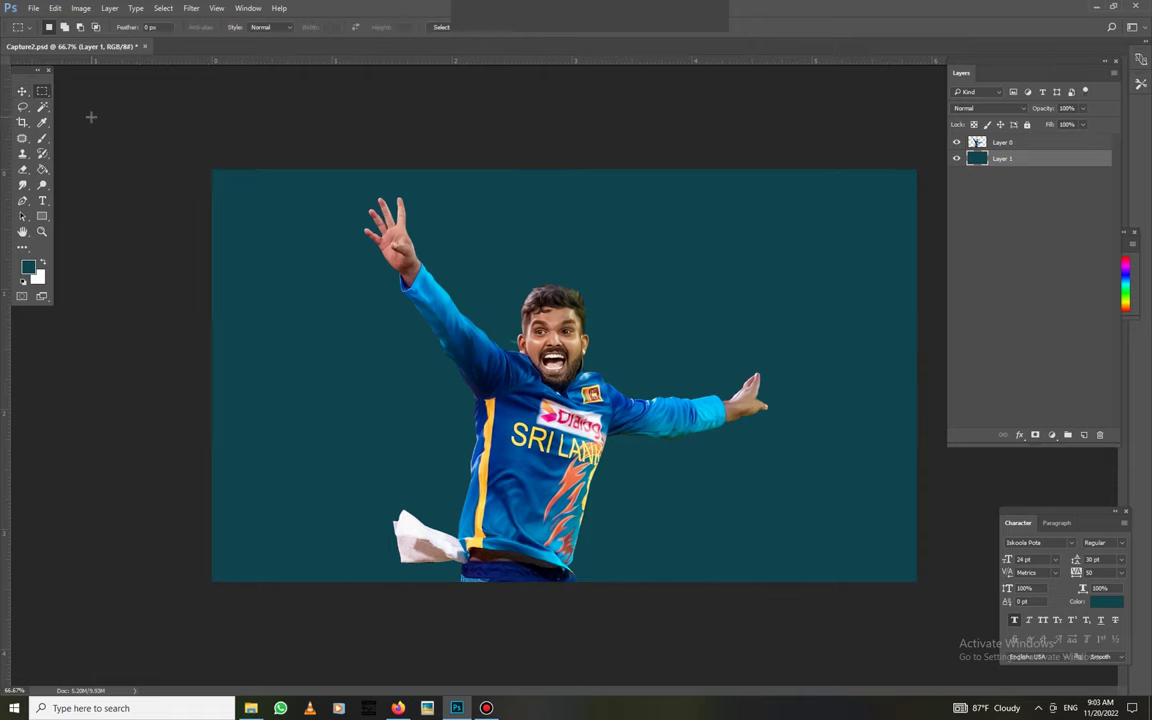
click(22, 91)
Scale the cricketer layer up and shift it down past the bottom edge
click(1017, 142)
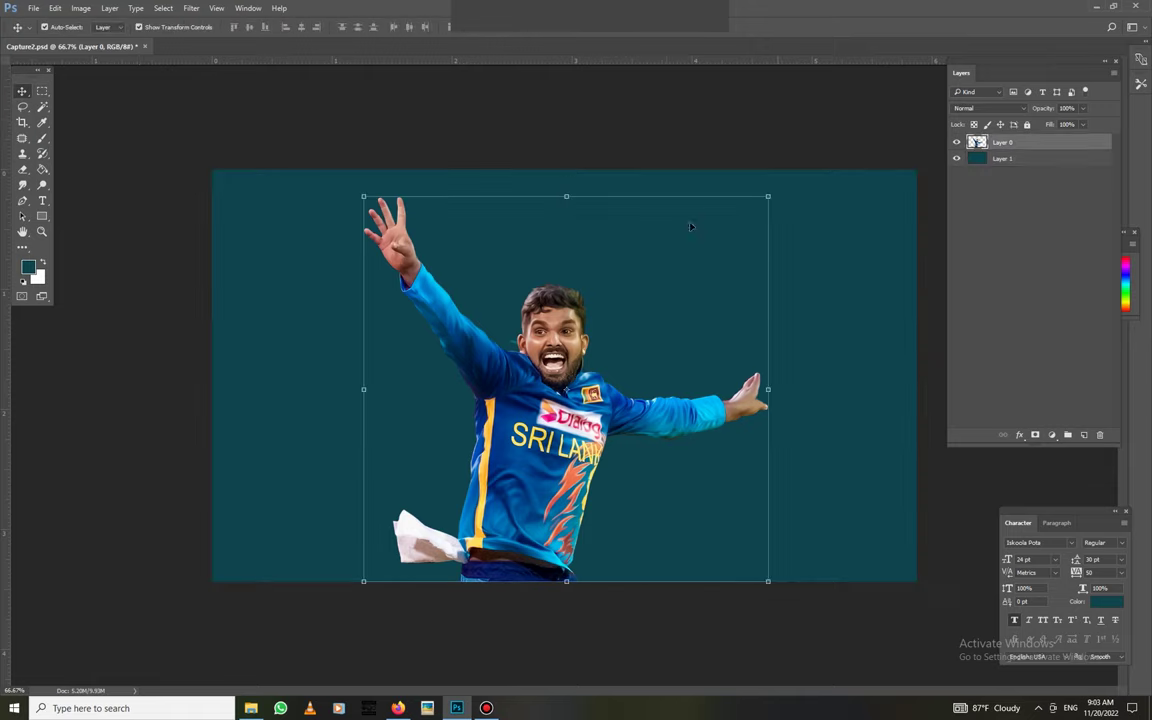
key(ctrl+t)
mouse_move(768, 195)
mouse_down()
mouse_move(802, 188)
mouse_move(856, 139)
mouse_up()
mouse_move(704, 273)
mouse_down()
mouse_move(704, 308)
mouse_move(704, 297)
mouse_up()
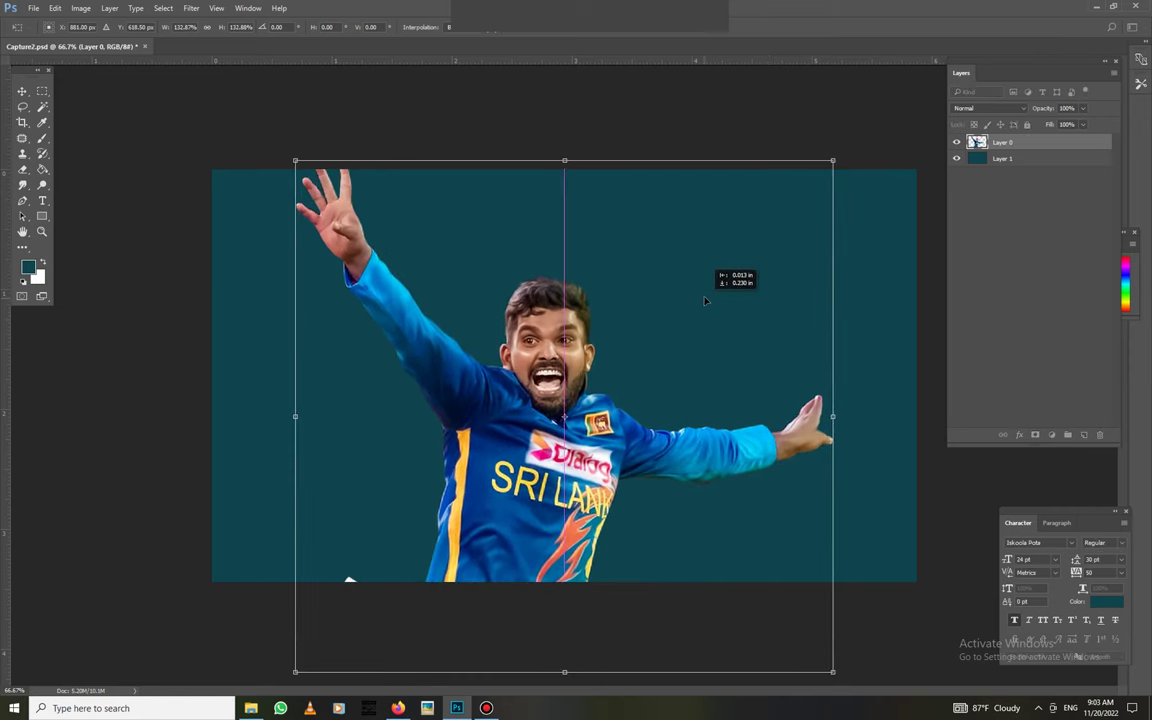
mouse_move(831, 170)
mouse_down()
mouse_move(835, 159)
mouse_move(828, 171)
mouse_up()
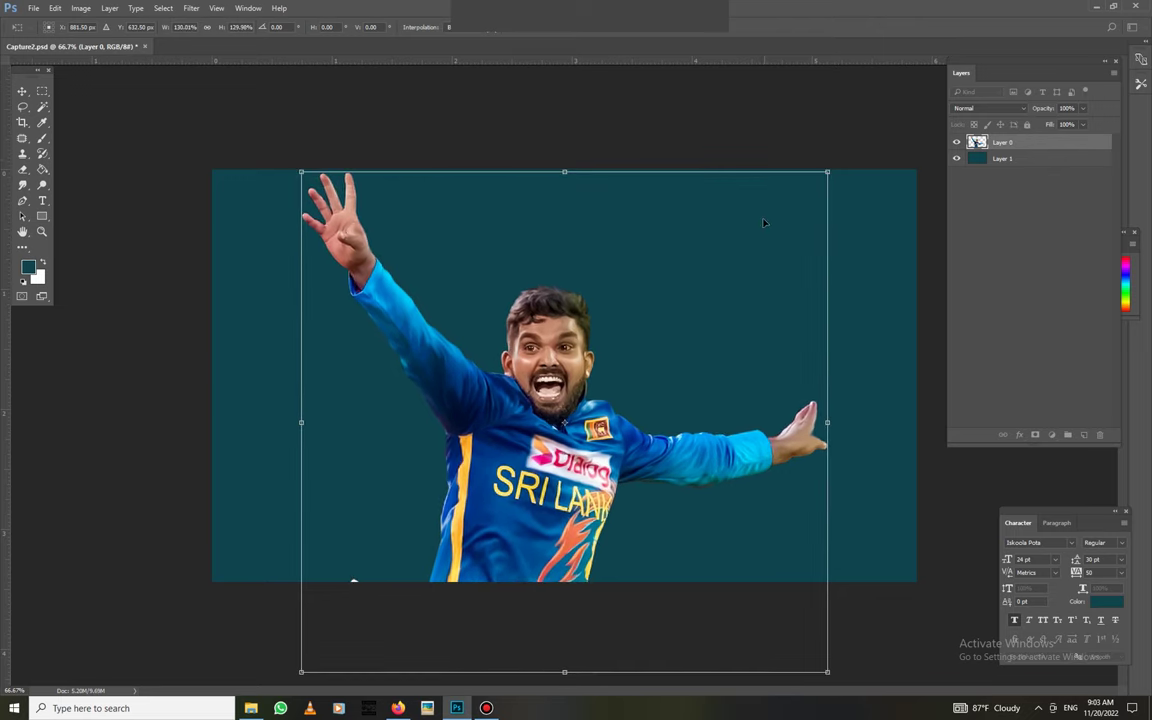
key(Return)
Check the result at different zoom levels and select the teal background layer
click(42, 91)
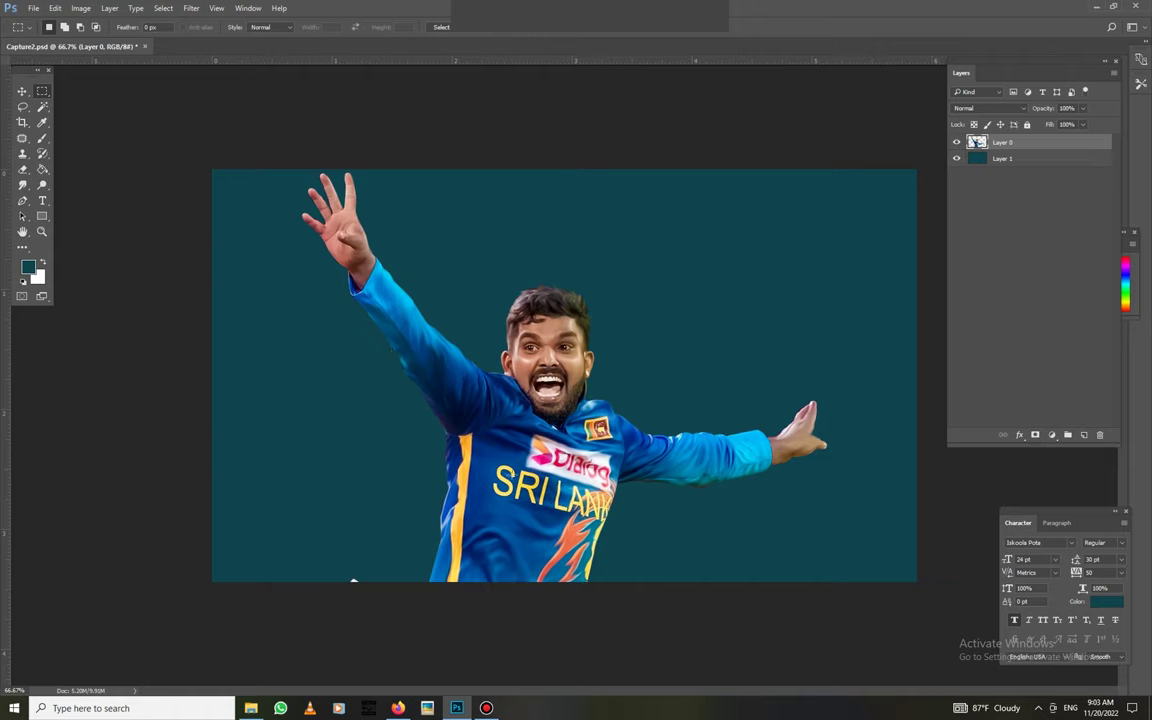
key(ctrl+plus)
key(ctrl+plus)
key(e)
key(ctrl+minus)
key(ctrl+minus)
key(ctrl+minus)
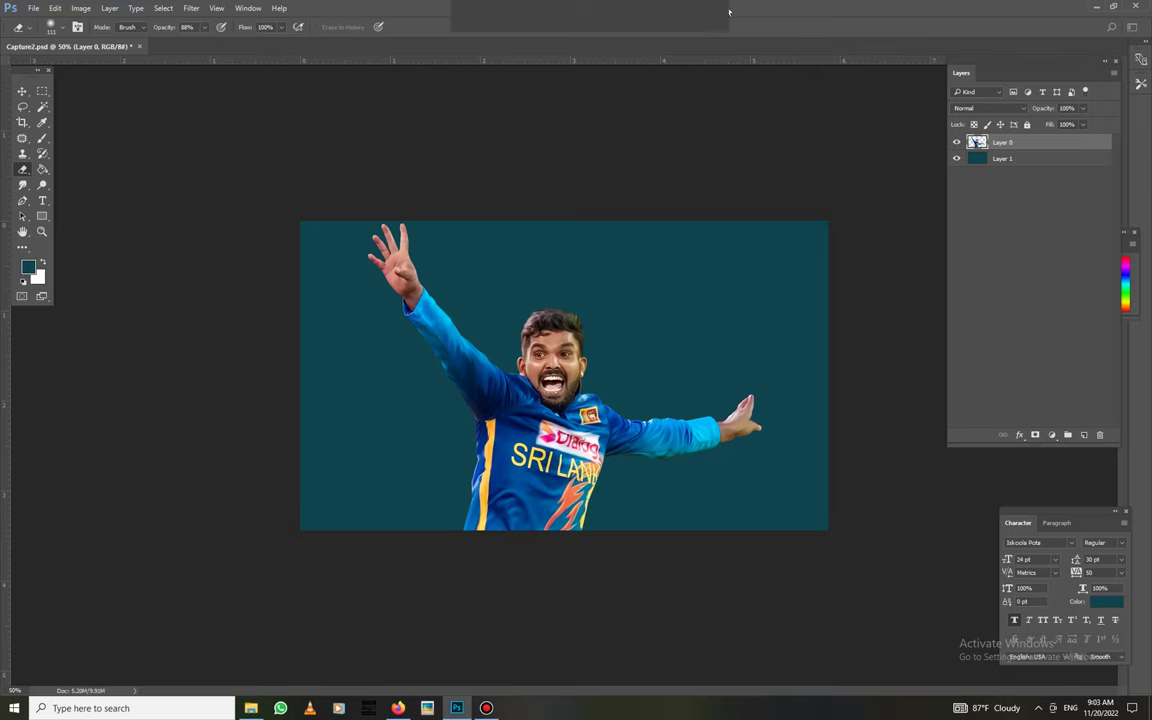
key(ctrl+plus)
key(ctrl+plus)
key(ctrl+minus)
click(1056, 160)
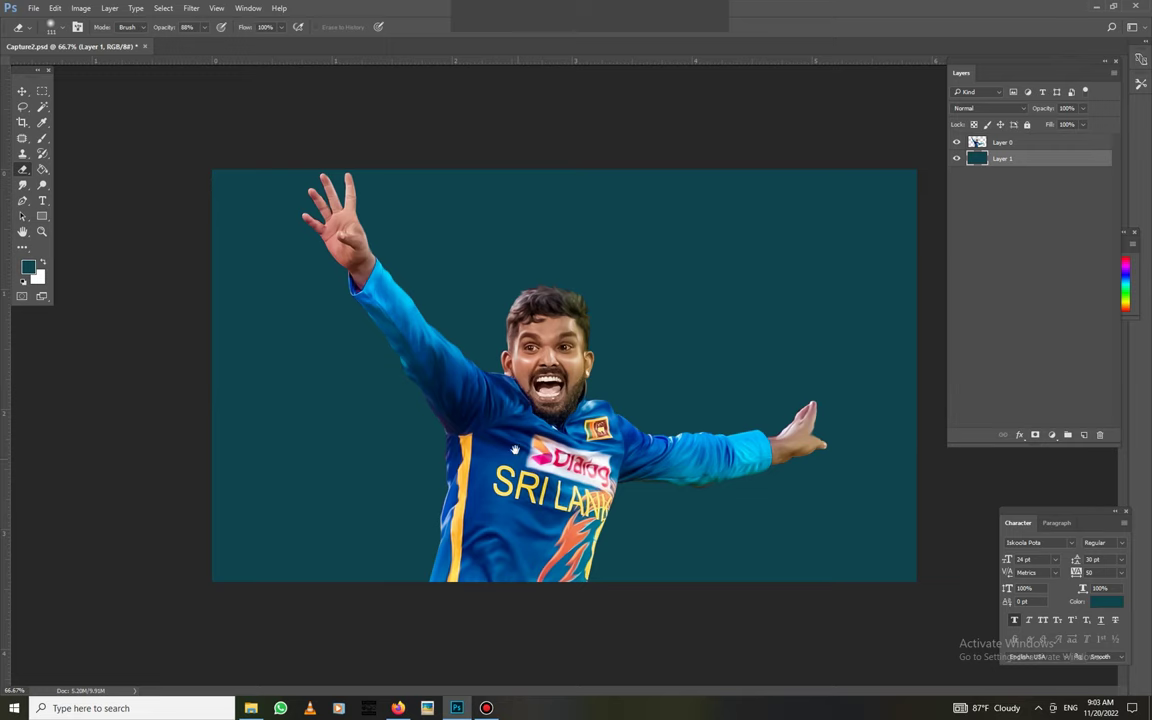
scroll(520, 360, up, 5)
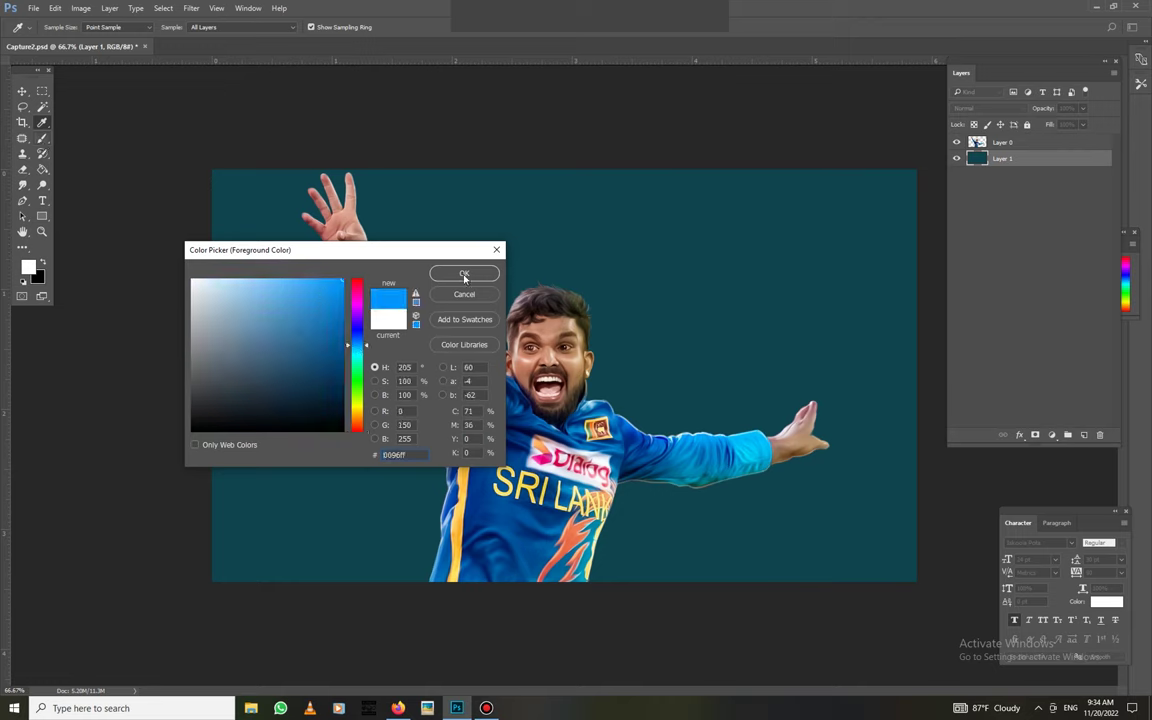
Paint soft, low-opacity blue strokes around the cricketer and across the background
click(464, 273)
right_click(590, 318)
right_click(650, 265)
key(Escape)
key(b)
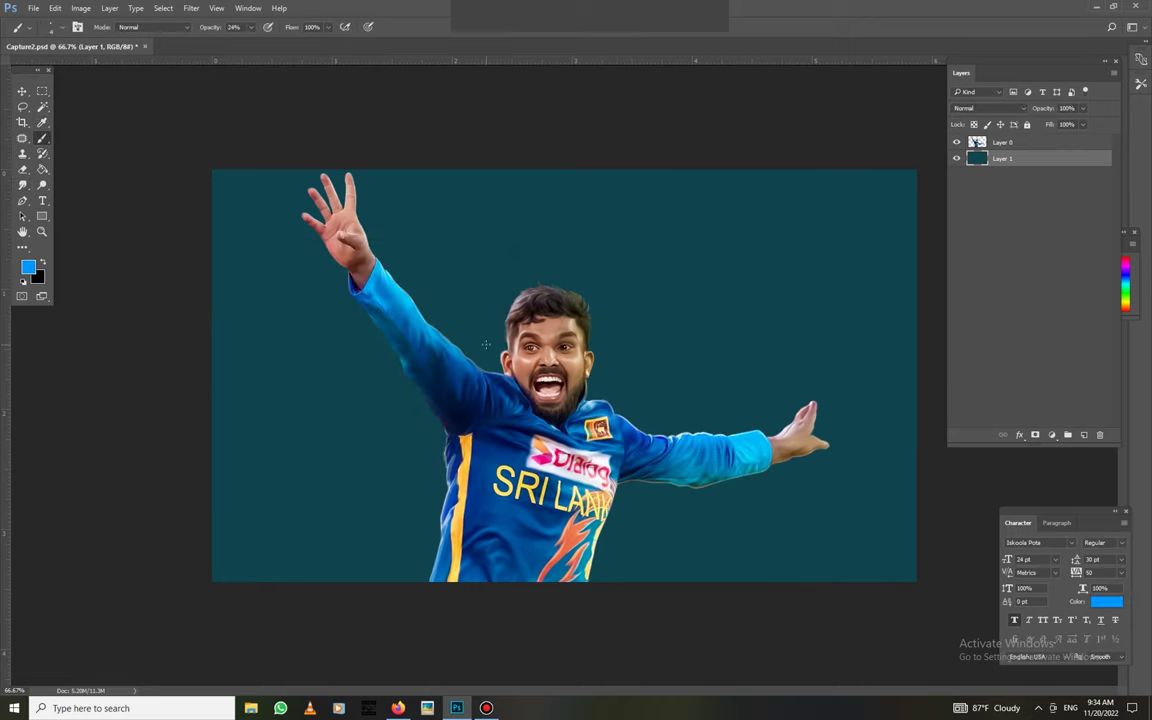
right_click(478, 258)
key(Escape)
drag(470, 280, 600, 380)
drag(620, 450, 395, 600)
mouse_move(300, 500)
mouse_down()
mouse_move(500, 180)
mouse_move(700, 460)
mouse_move(250, 350)
mouse_move(380, 500)
mouse_up()
Darken the background edges with dark navy strokes
click(24, 264)
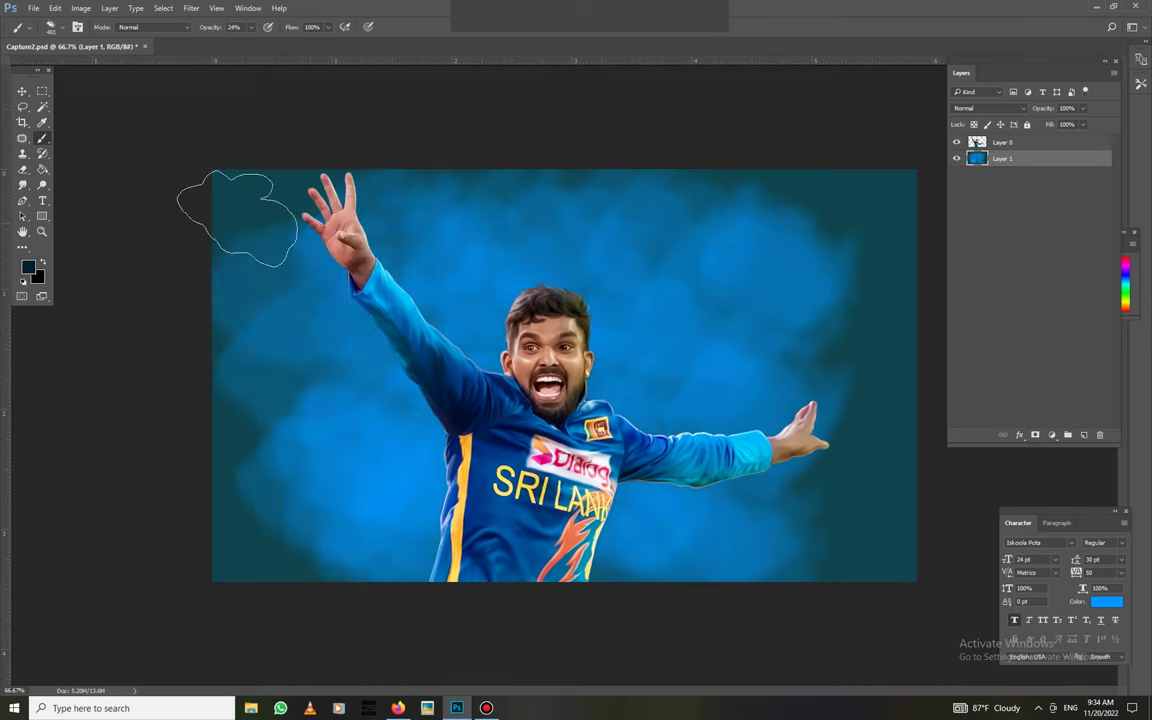
click(290, 400)
click(463, 270)
mouse_move(240, 380)
mouse_down()
mouse_move(370, 520)
mouse_move(862, 570)
mouse_move(764, 257)
mouse_move(848, 360)
mouse_move(640, 500)
mouse_up()
Lighten the left side of the background with soft white strokes
click(24, 264)
click(193, 281)
click(468, 273)
drag(300, 480, 400, 380)
right_click(480, 380)
key(Escape)
drag(250, 480, 390, 320)
Paint green and dark green over the right side of the background
click(28, 266)
click(463, 270)
mouse_move(700, 250)
mouse_down()
mouse_move(681, 540)
mouse_move(800, 535)
mouse_up()
click(28, 266)
click(463, 270)
mouse_move(694, 514)
mouse_down()
mouse_move(640, 350)
mouse_move(553, 578)
mouse_move(386, 501)
mouse_move(553, 193)
mouse_move(455, 320)
mouse_up()
Pick purple and then brown paint colours from the Color Picker
click(28, 266)
click(463, 270)
click(28, 266)
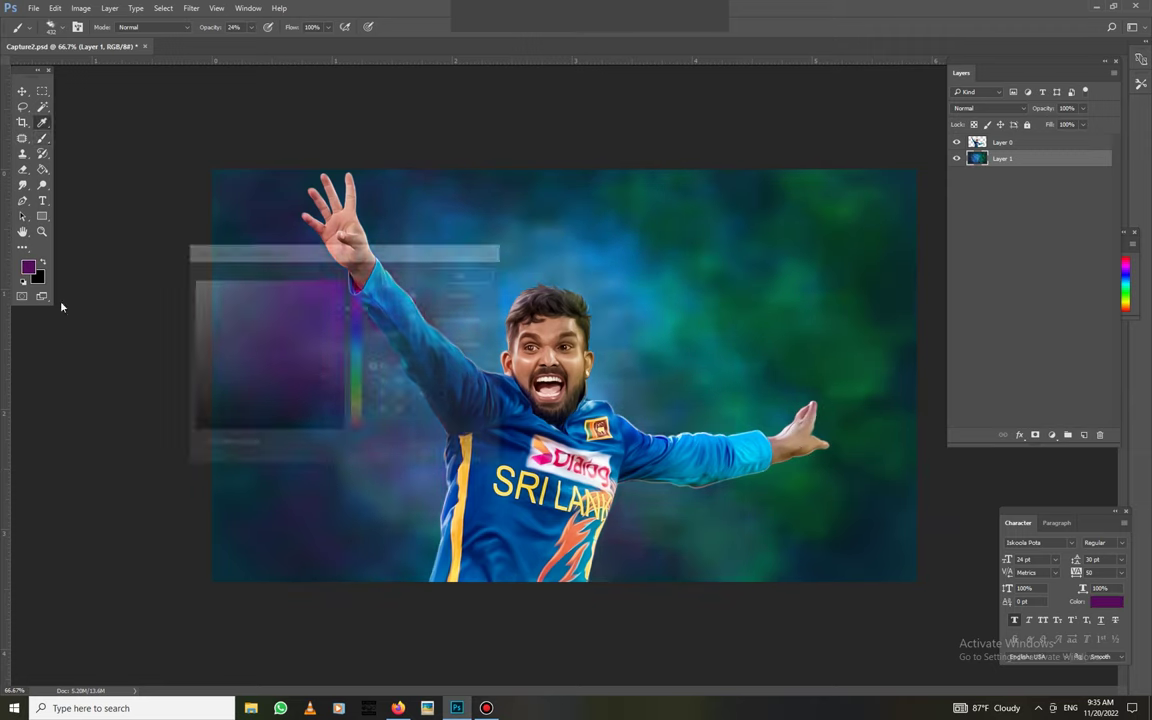
click(322, 376)
click(464, 273)
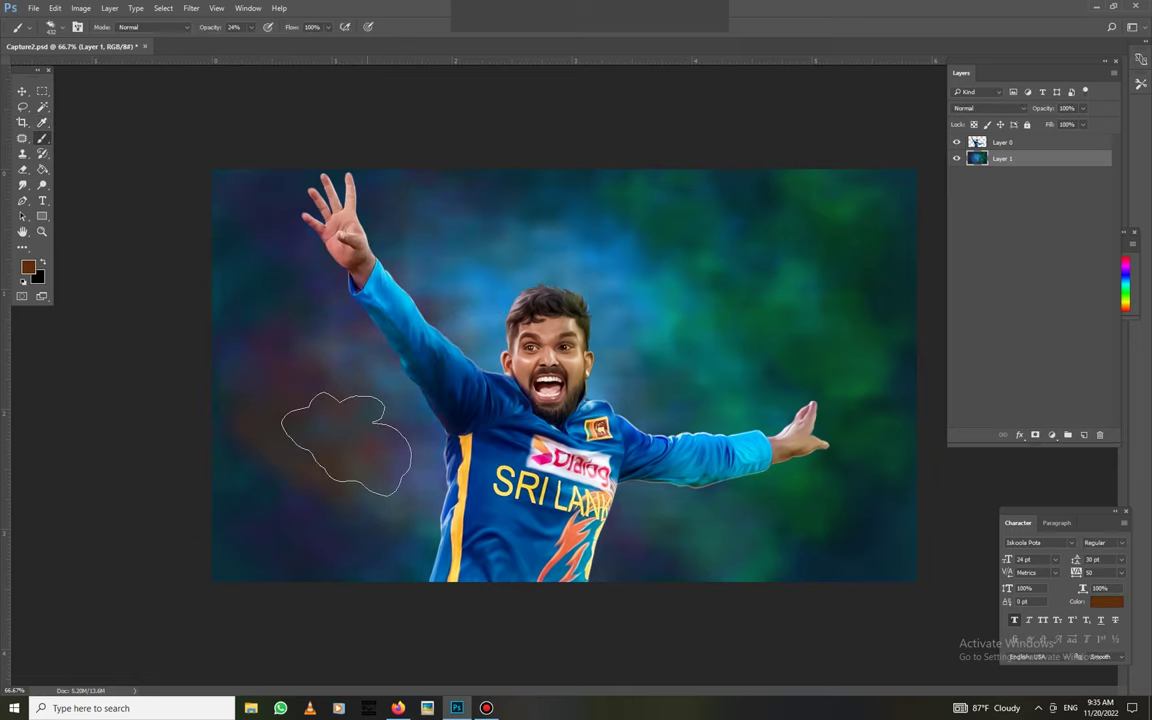
Pick pink, then dark red, then blue as the paint colour
click(28, 266)
click(336, 290)
click(464, 273)
click(28, 266)
click(334, 381)
click(464, 273)
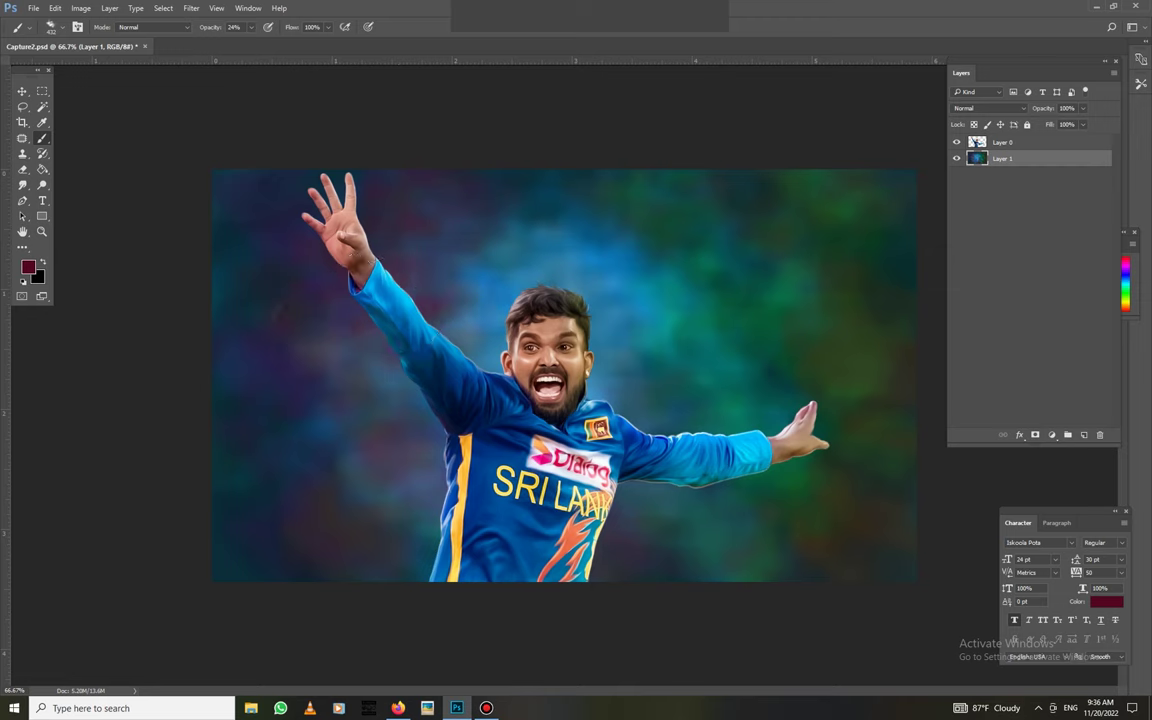
click(28, 266)
click(464, 273)
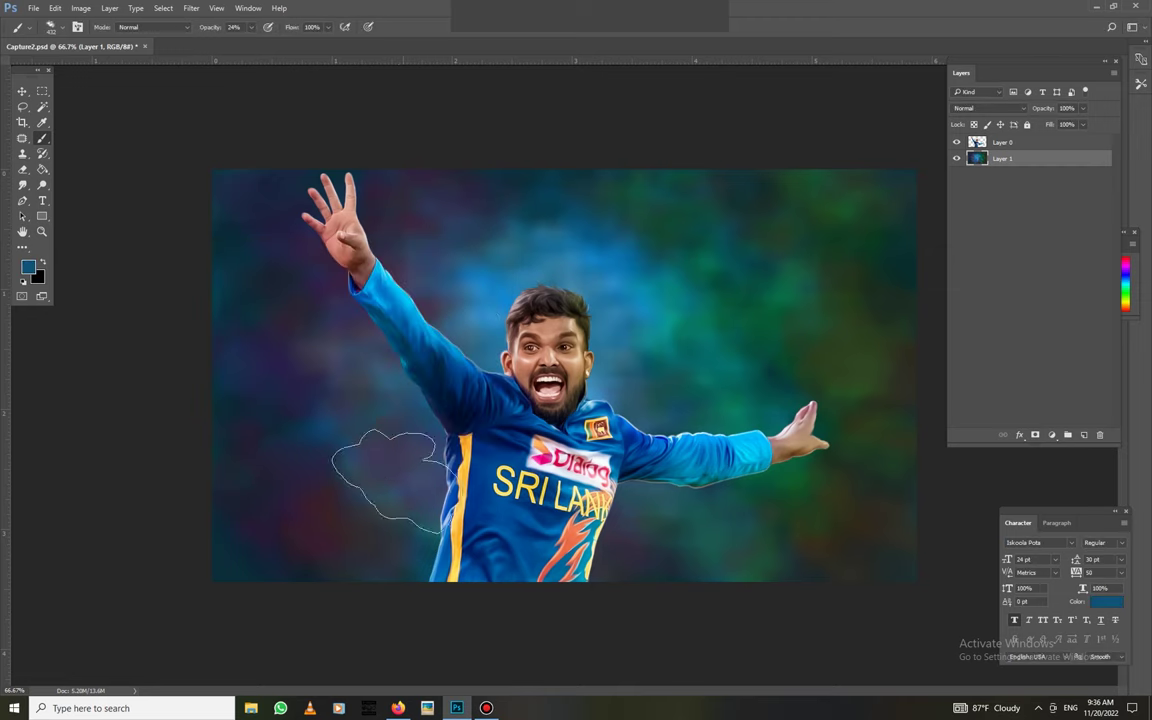
Apply a smoothing filter to the cricketer cut-out layer (Layer 0)
click(1002, 142)
click(191, 8)
click(390, 195)
click(643, 128)
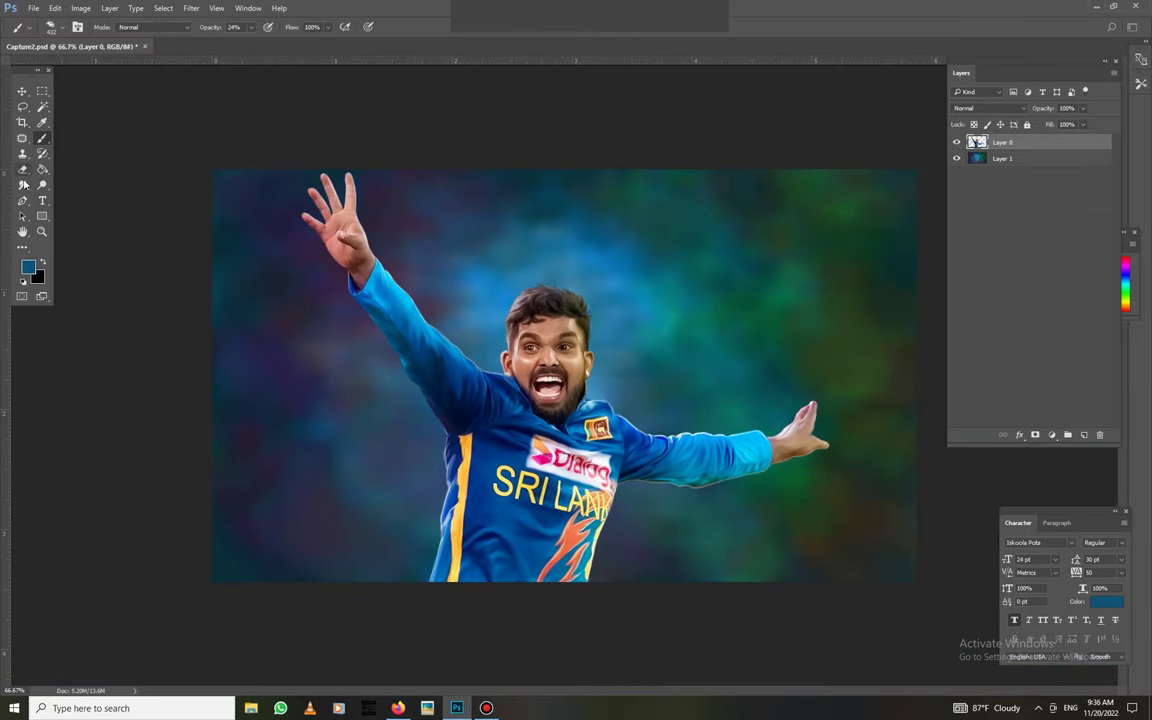
Smudge the jersey's yellow letter L into painted strokes, then zoom back out
scroll(538, 490, up, 5)
right_click(463, 373)
right_click(386, 386)
key(Escape)
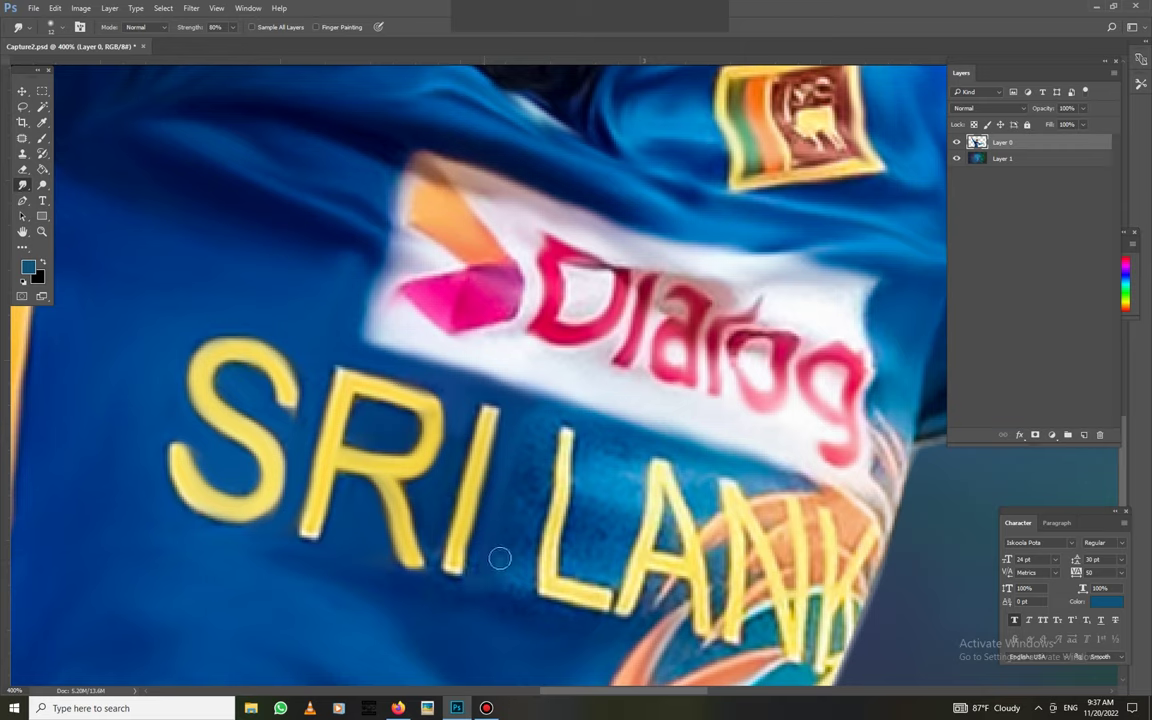
drag(561, 484, 566, 437)
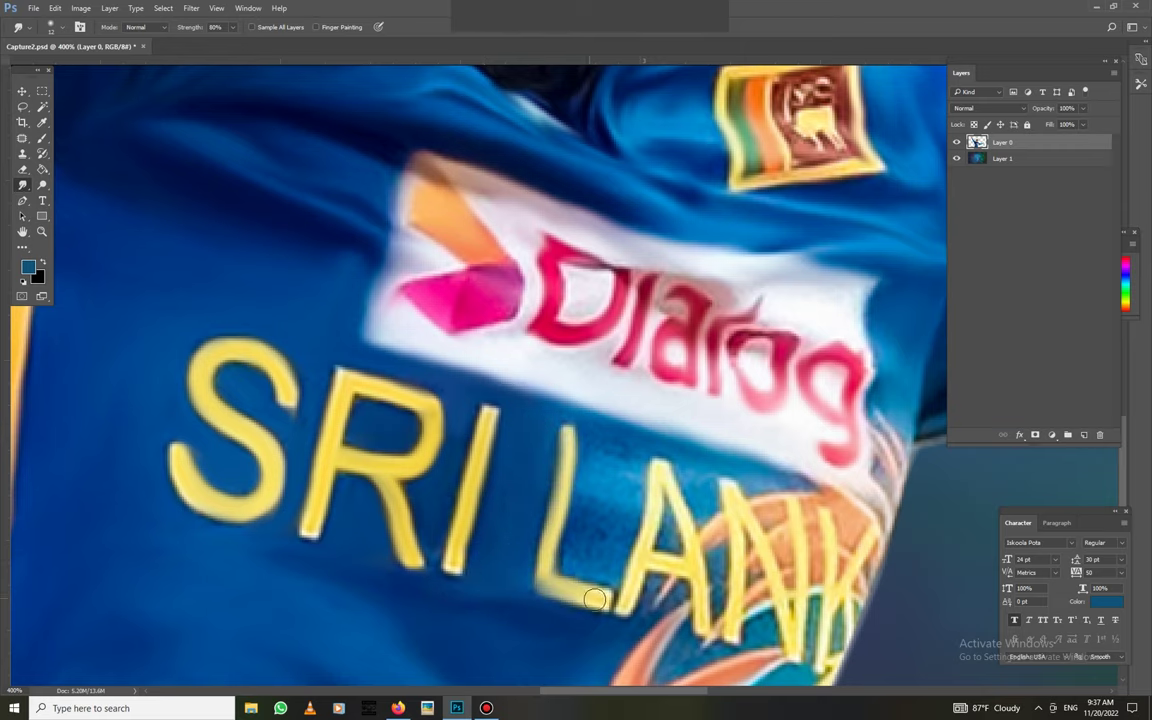
right_click(693, 561)
click(696, 465)
scroll(691, 452, down, 2)
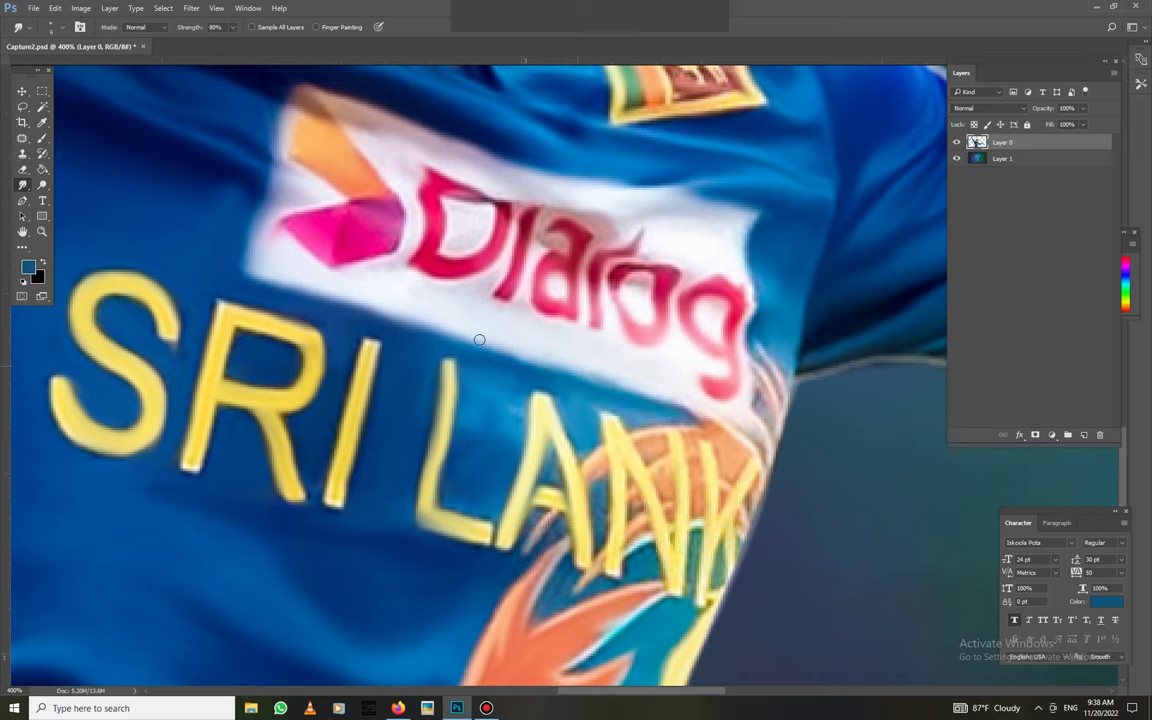
scroll(763, 467, up, 3)
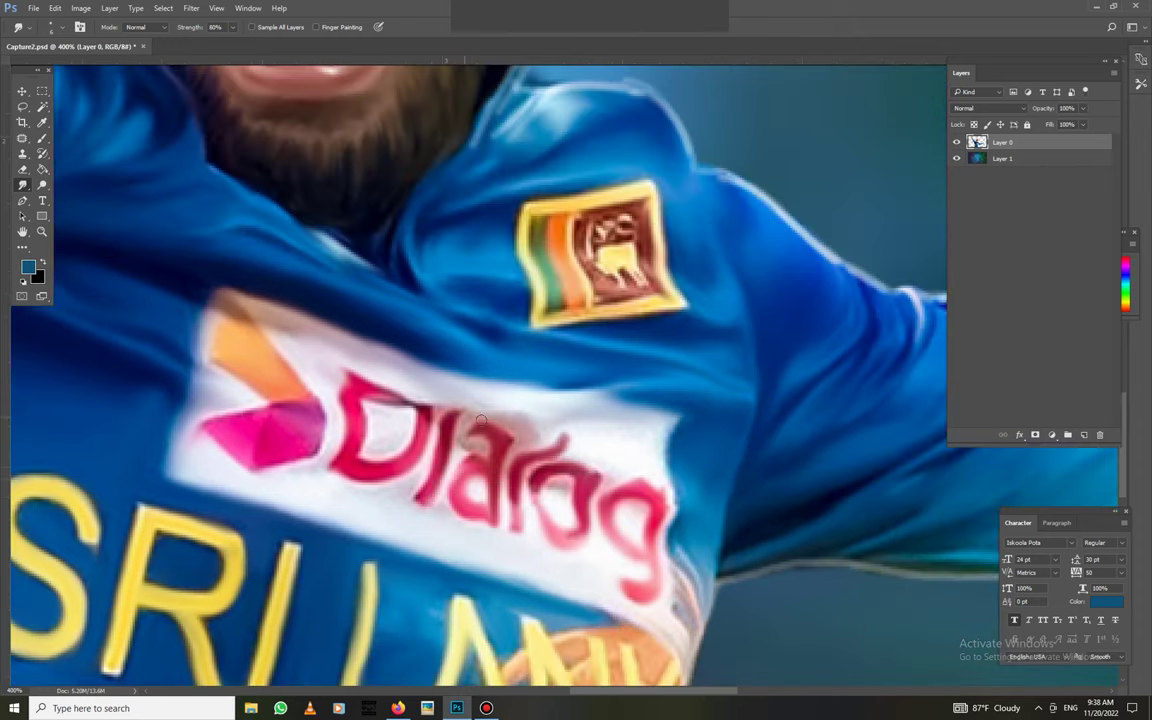
key(ctrl+minus)
key(ctrl+minus)
key(ctrl+minus)
key(ctrl+minus)
Brighten the image with Levels and add a new layer filled with black
key(ctrl+l)
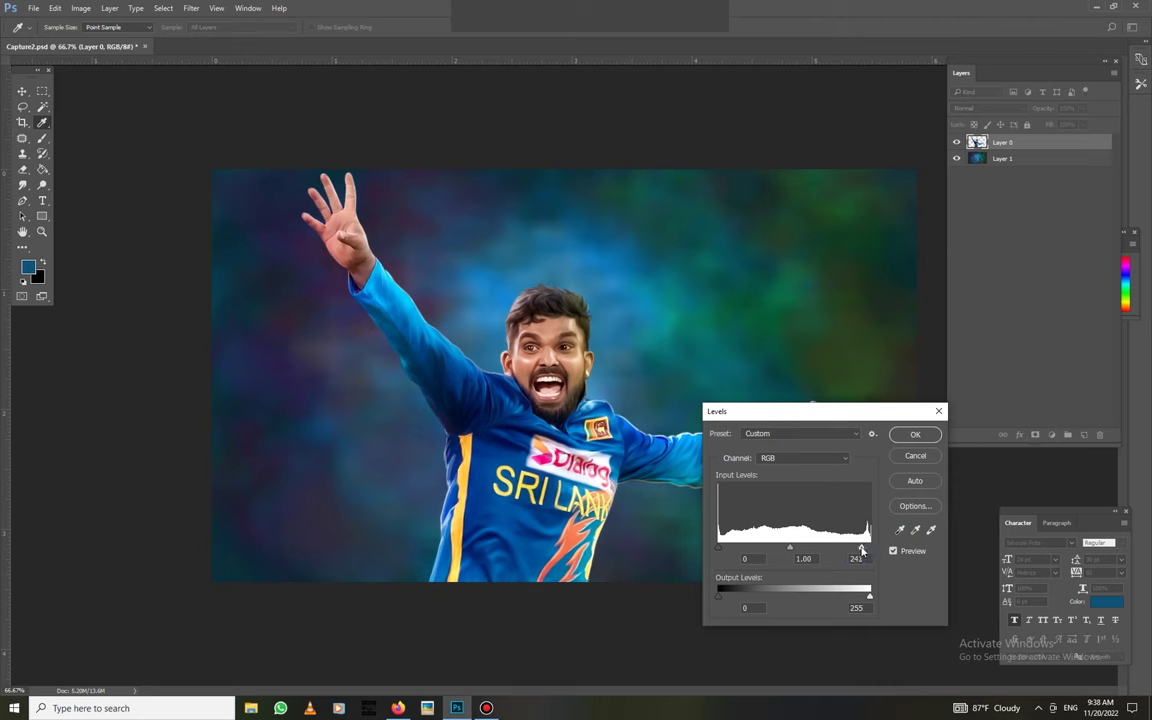
click(916, 436)
key(ctrl+shift+alt+n)
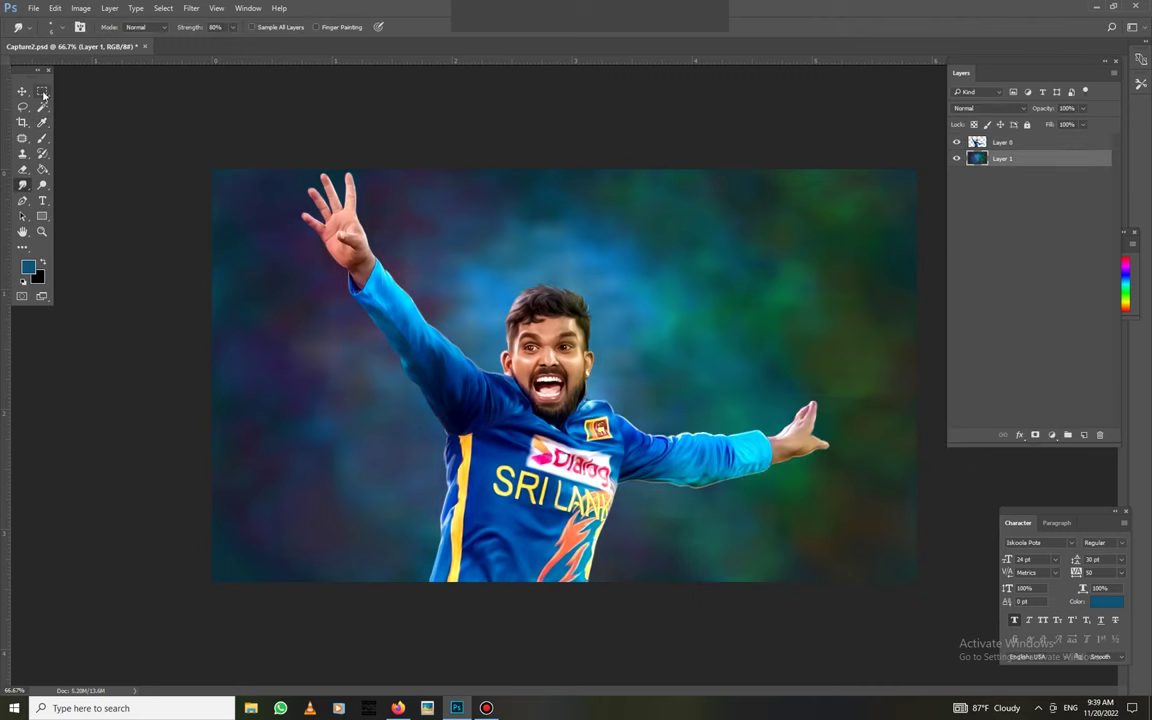
key(m)
key(ctrl+a)
click(250, 259)
key(ctrl+d)
Set the black layer to 60% opacity and erase its centre to reveal the background
double_click(1040, 158)
key(Return)
key(e)
right_click(536, 324)
drag(204, 27, 190, 45)
drag(527, 360, 527, 347)
Save the document and select the cricketer layer to refine the eyes
click(33, 8)
click(60, 141)
scroll(552, 332, up, 4)
click(1000, 142)
scroll(630, 400, up, 1)
key(r)
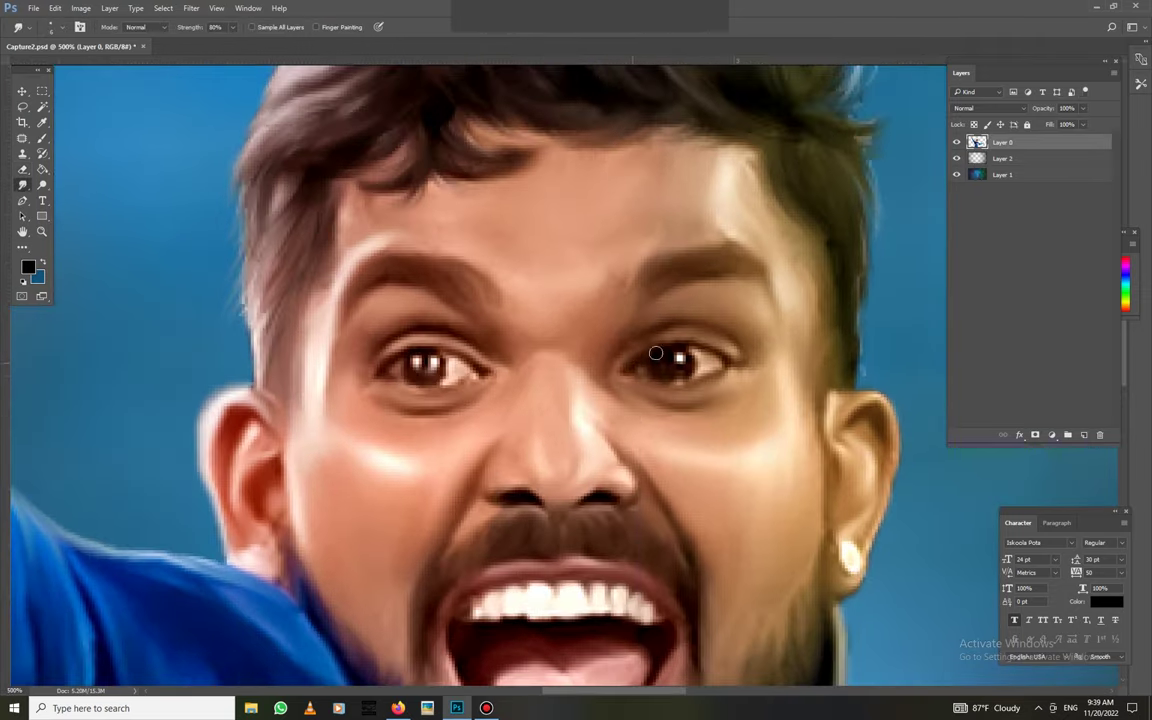